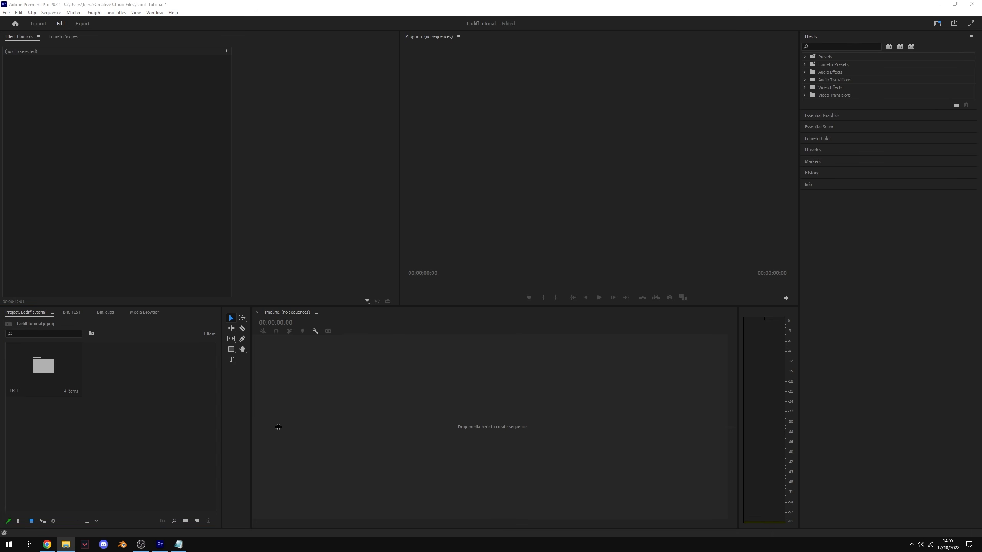
pyautogui.rightClick(168, 385)
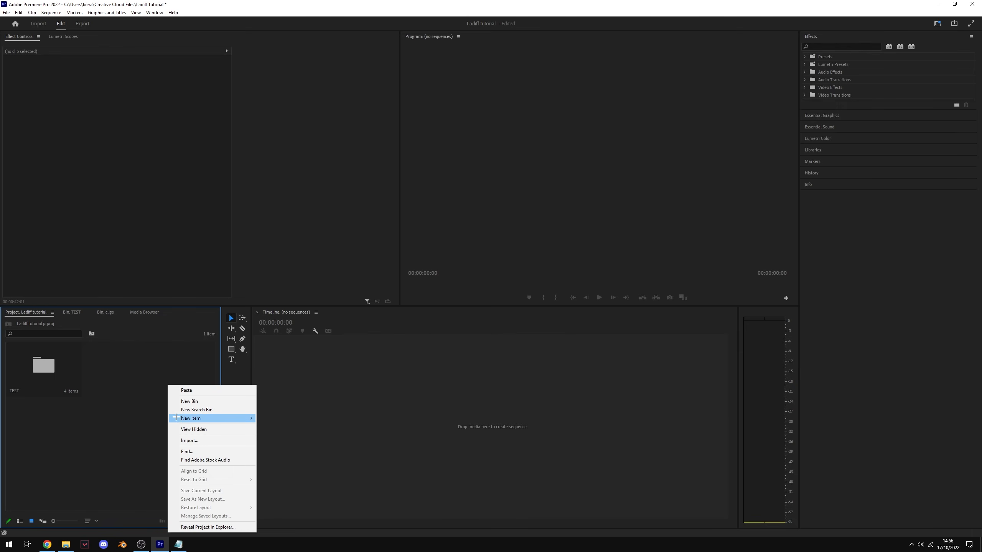
pyautogui.click(175, 440)
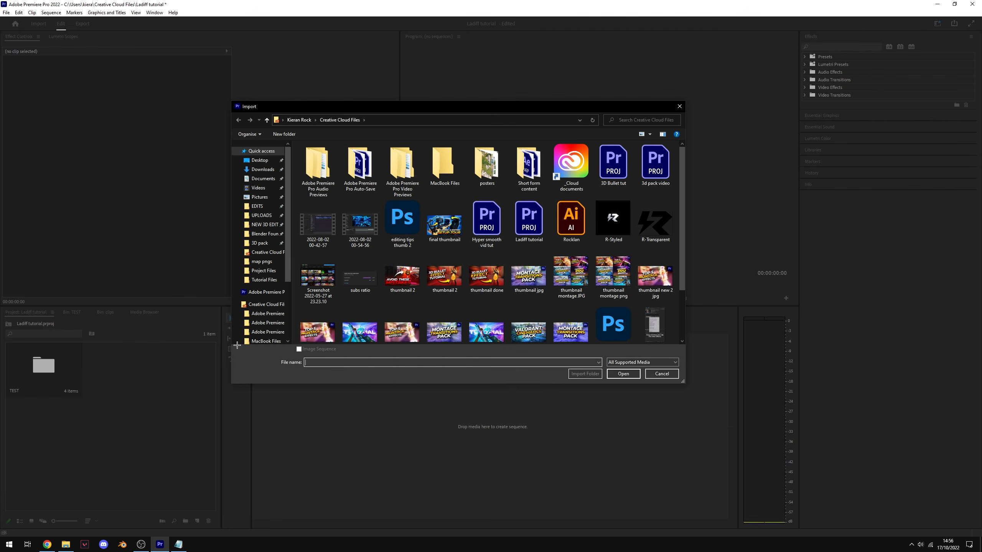
pyautogui.press('Escape')
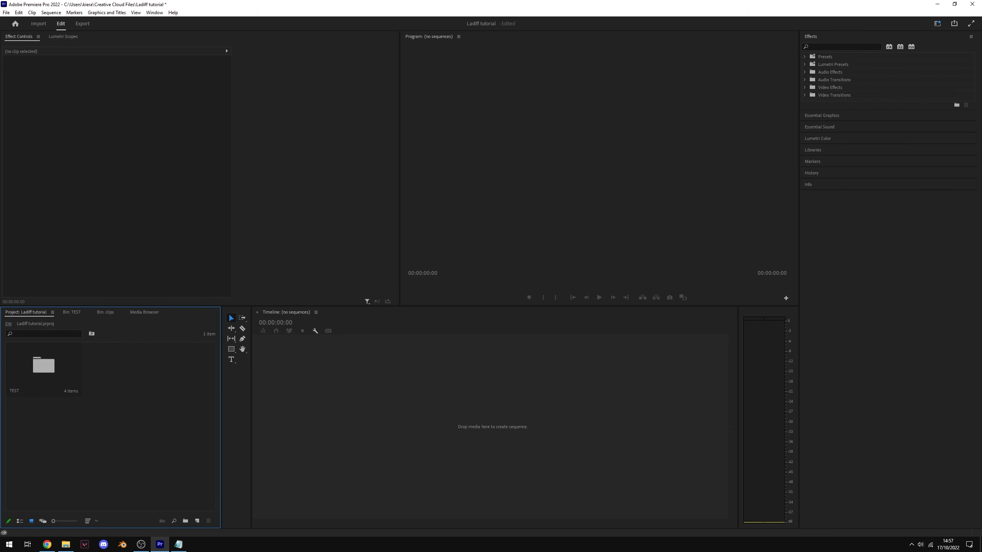
# Import all seven gameplay clips from the Clips folder into the Ladiff tutorial project
pyautogui.moveTo(981, 372); pyautogui.dragTo(400, 156)
pyautogui.moveTo(372, 299); pyautogui.dragTo(672, 226)
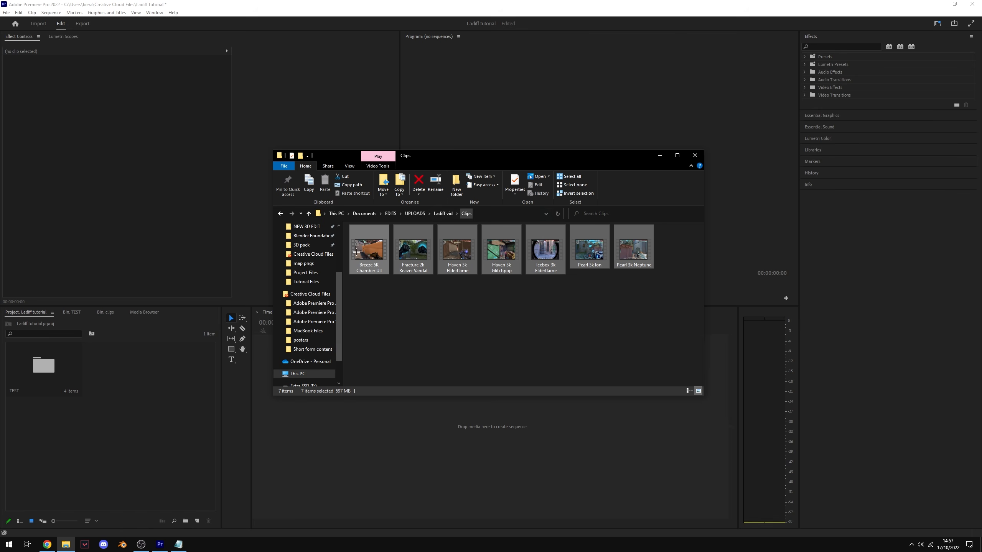
pyautogui.moveTo(363, 310); pyautogui.dragTo(659, 231)
pyautogui.moveTo(413, 249); pyautogui.dragTo(134, 367)
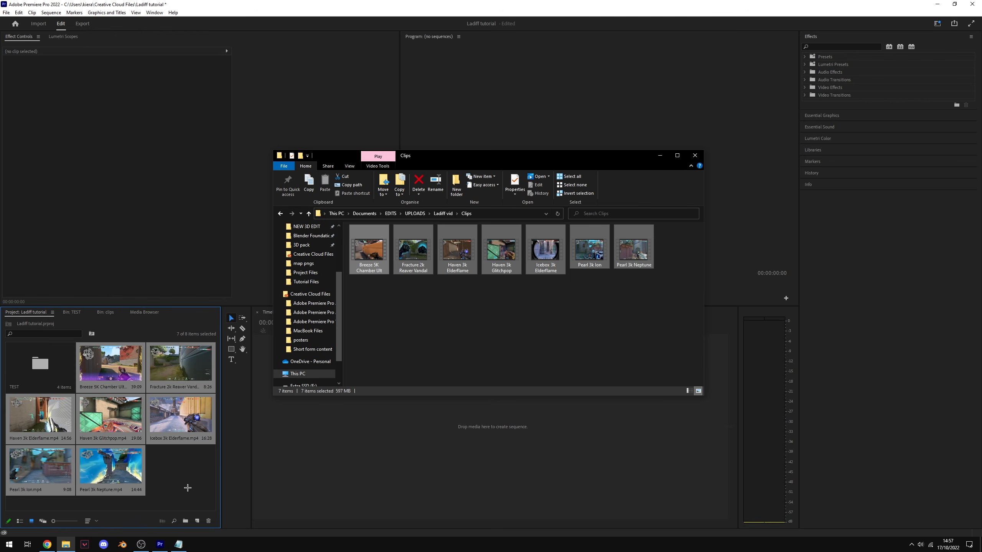
pyautogui.click(188, 488)
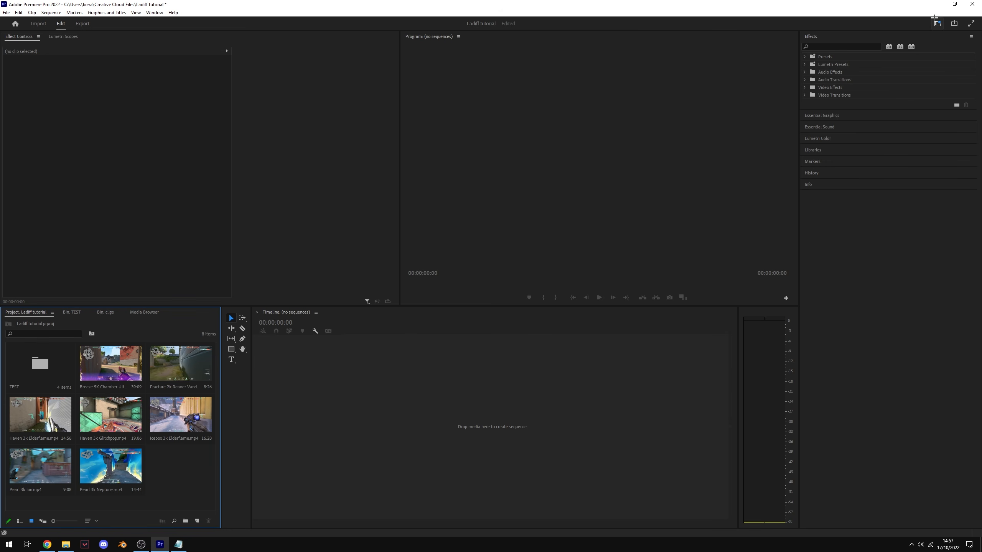
# Switch to the Essentials workspace and return to the Effects workspace
pyautogui.click(937, 23)
pyautogui.click(937, 22)
pyautogui.click(937, 22)
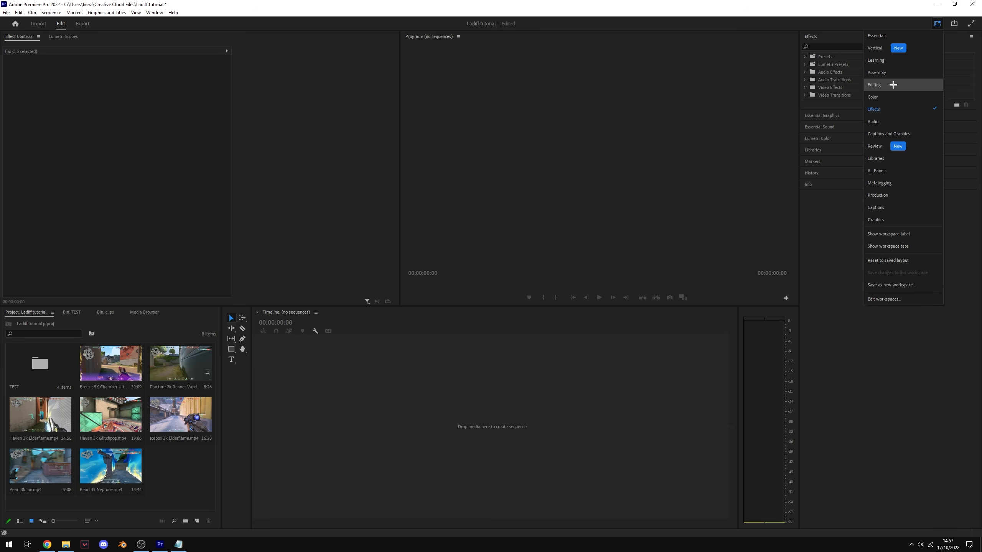
pyautogui.click(874, 84)
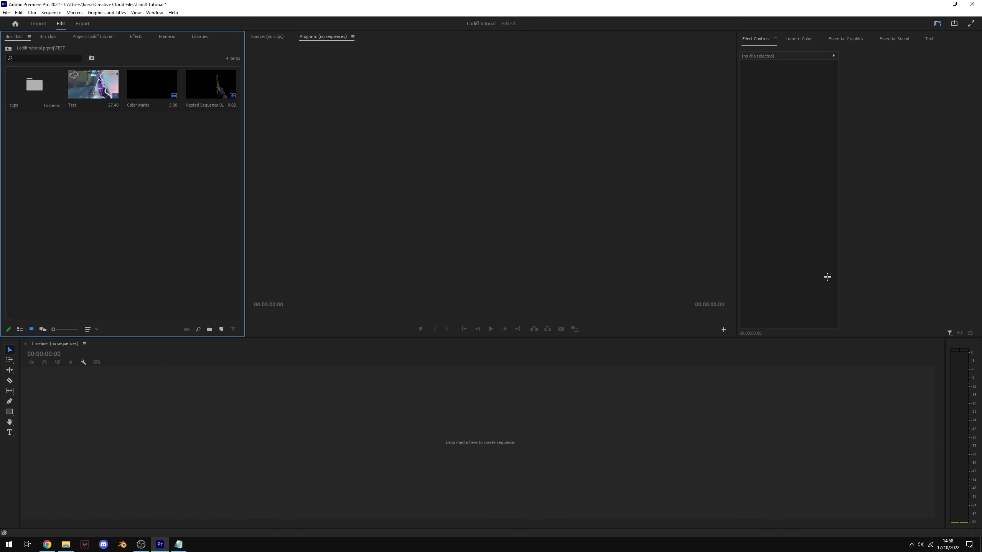
pyautogui.click(935, 25)
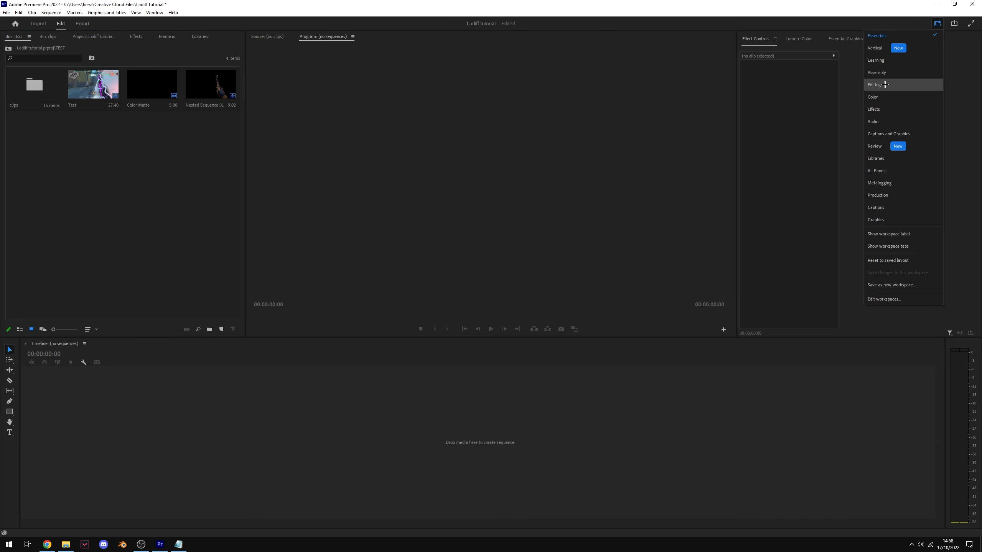
pyautogui.click(885, 111)
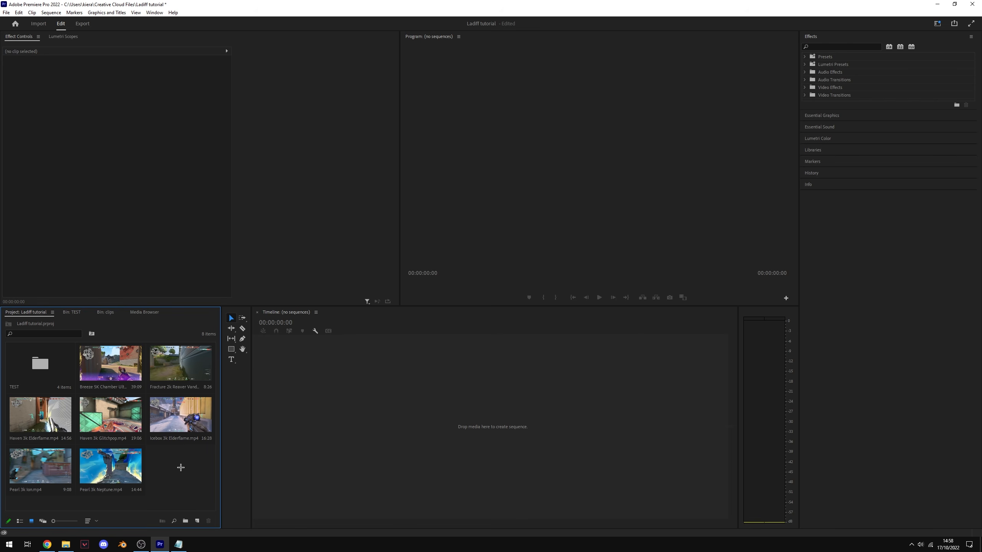
# Set up a new sequence with the Custom editing mode and a timebase of 60.00 frames/second
pyautogui.rightClick(193, 457)
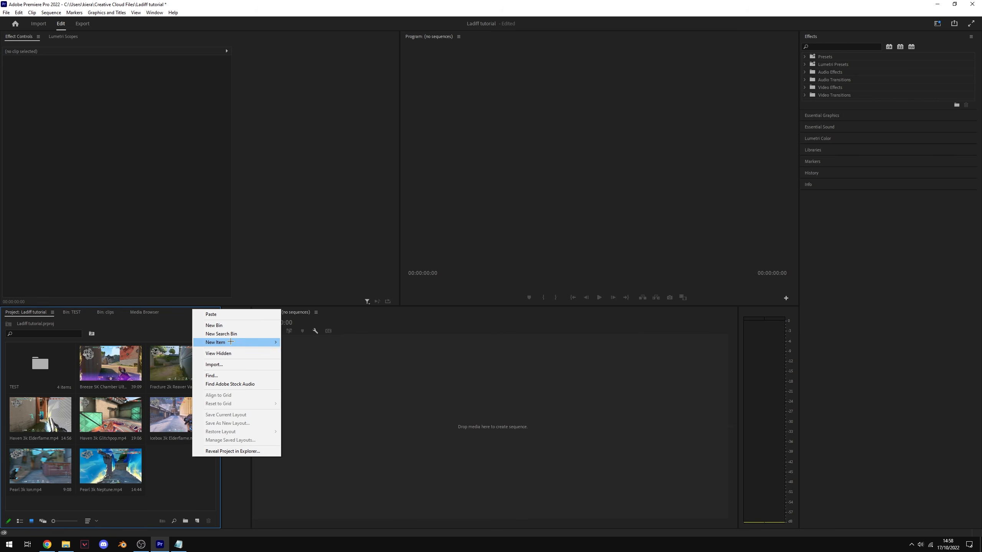
pyautogui.moveTo(251, 342)
pyautogui.click(304, 342)
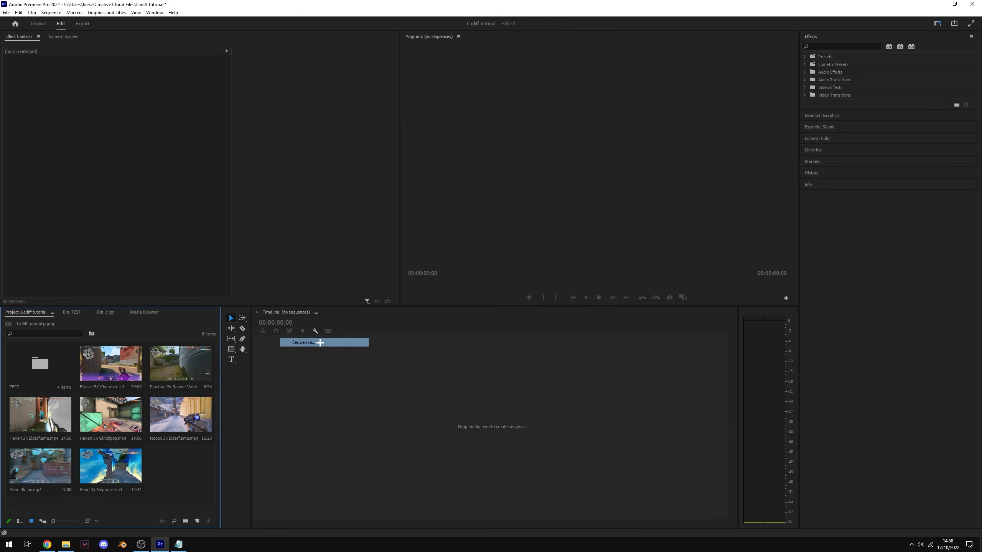
pyautogui.click(411, 142)
pyautogui.click(469, 158)
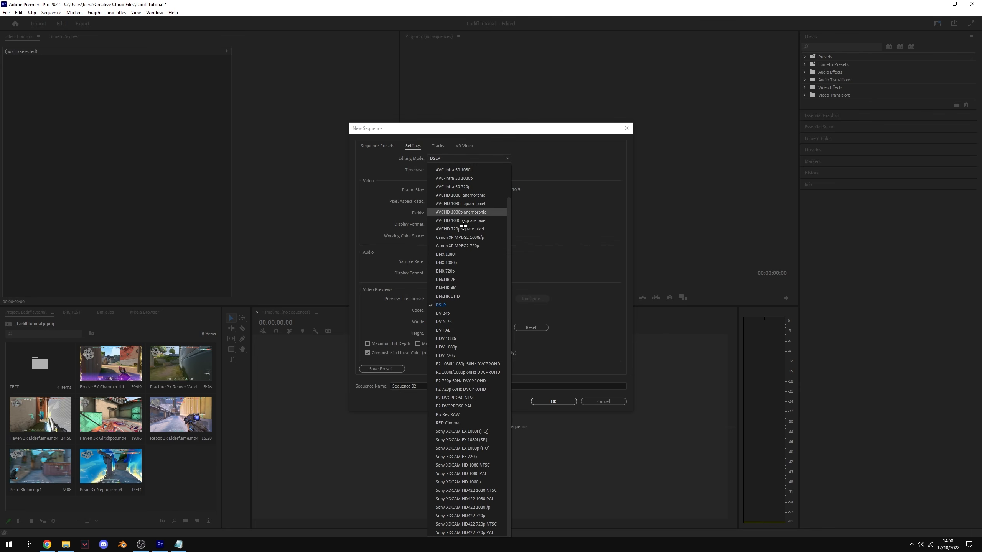
pyautogui.scroll(2, 459, 182)
pyautogui.click(458, 178)
pyautogui.click(463, 171)
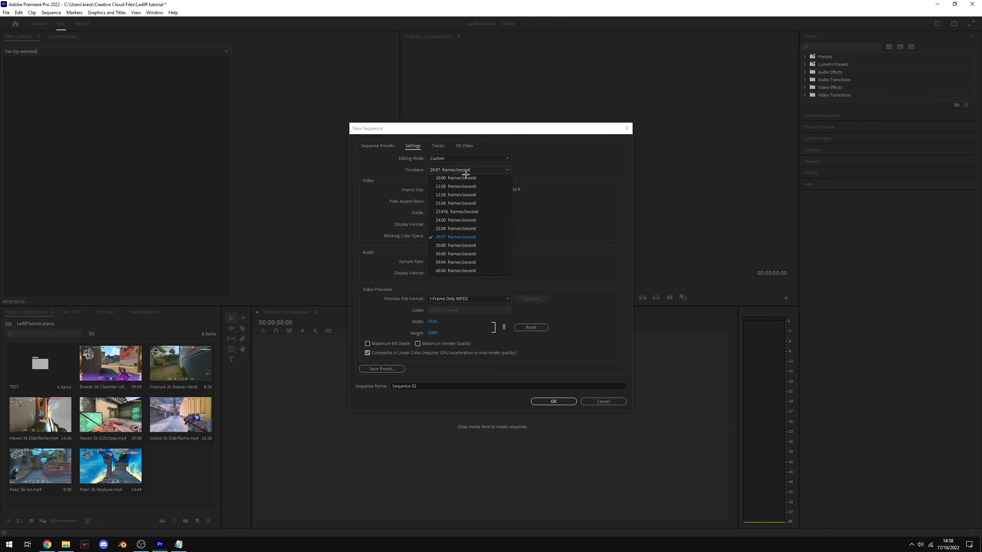
pyautogui.click(434, 272)
# Review the new sequence's frame size, 60 fps Timecode display format, preview file format and name, and cancel its creation
pyautogui.click(441, 191)
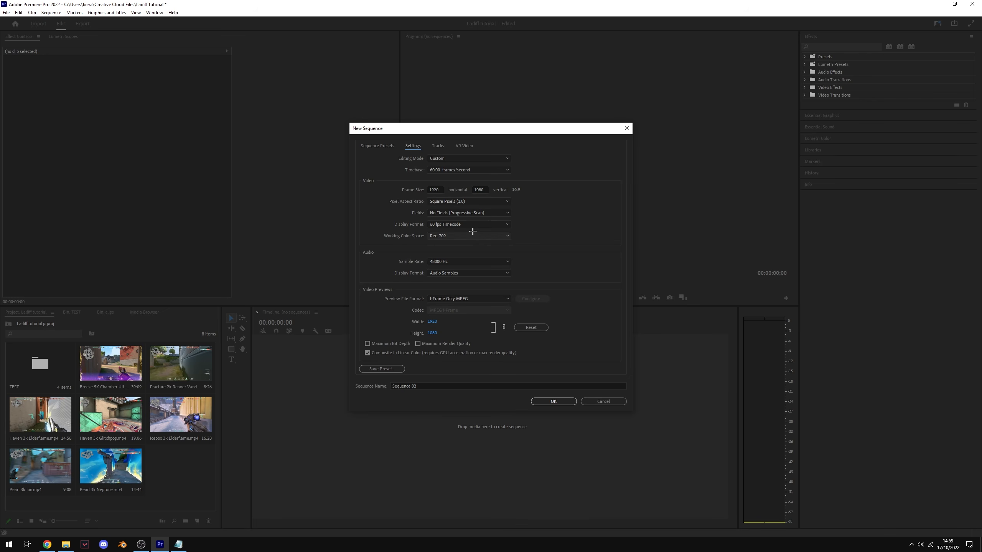
pyautogui.click(440, 190)
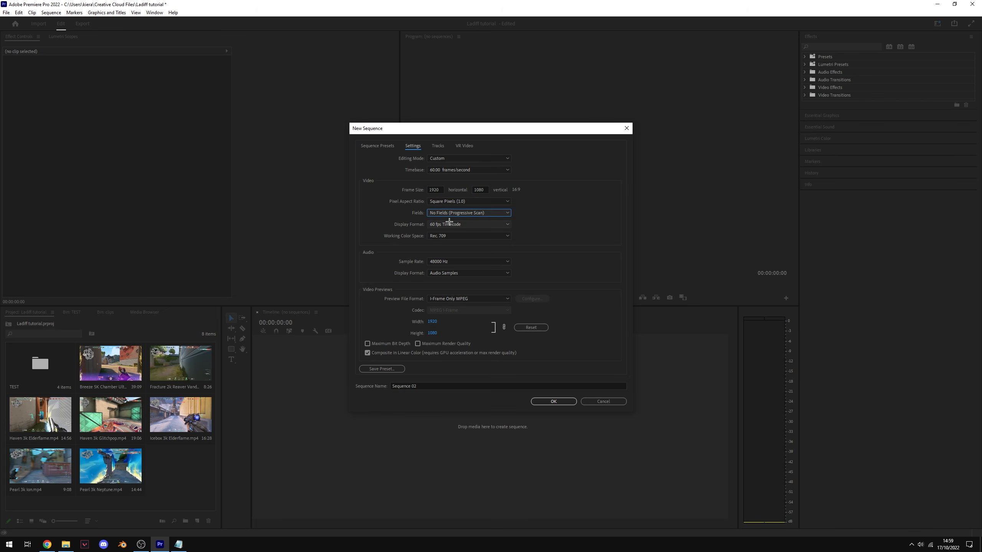
pyautogui.click(430, 224)
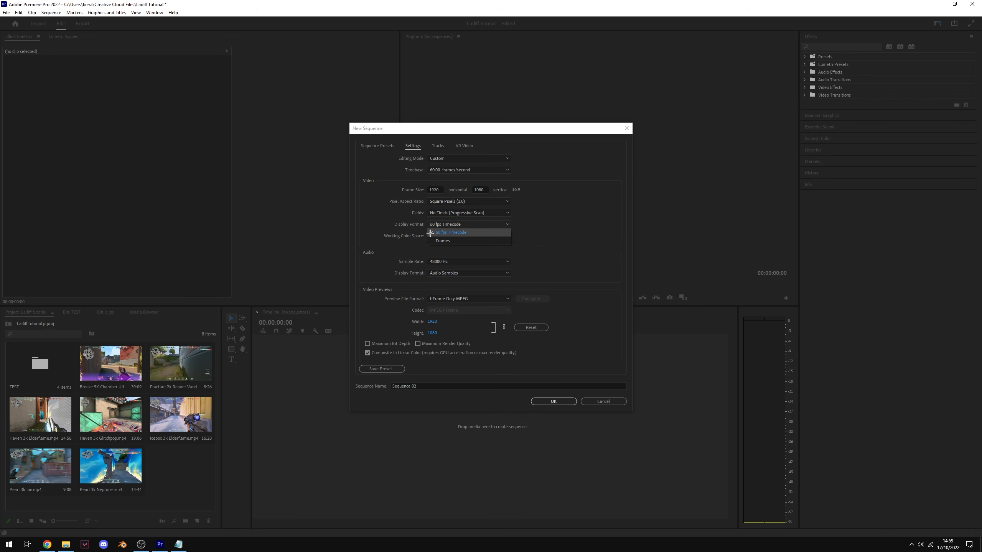
pyautogui.click(430, 232)
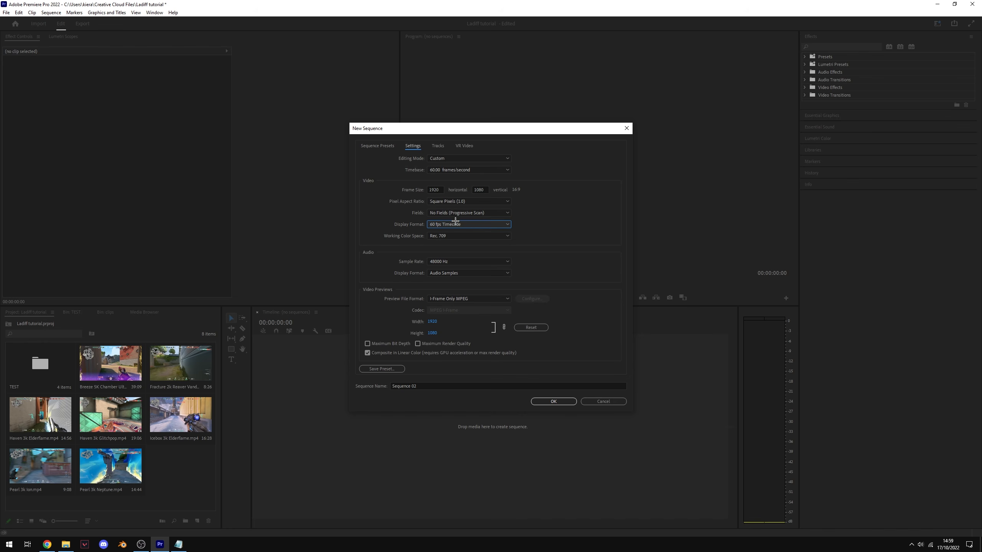
pyautogui.press('Tab')
pyautogui.press('Tab')
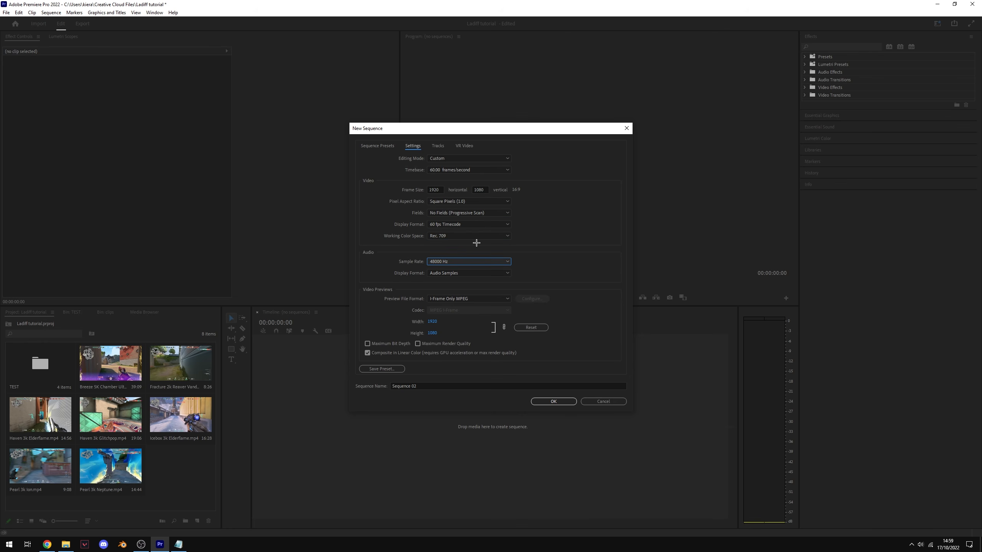
pyautogui.click(446, 298)
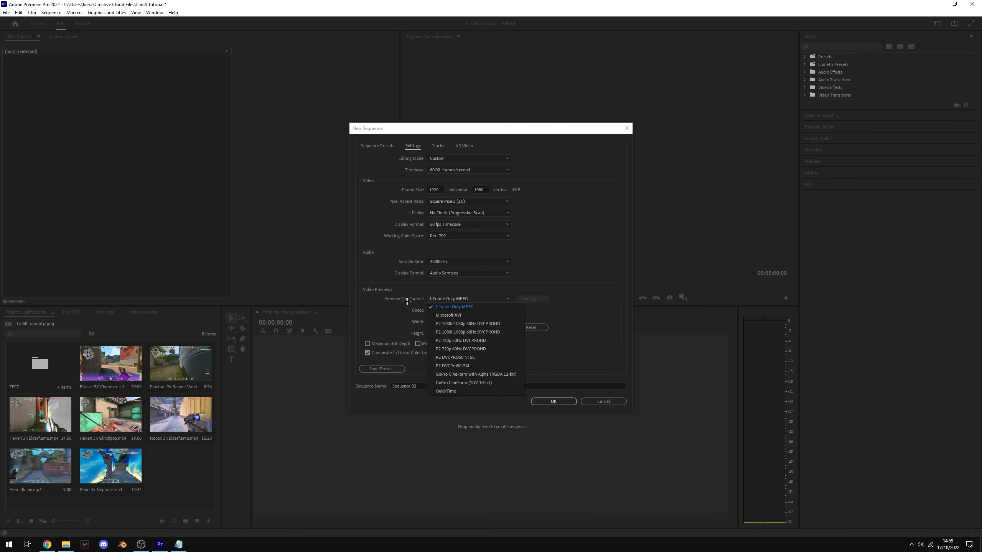
pyautogui.click(557, 295)
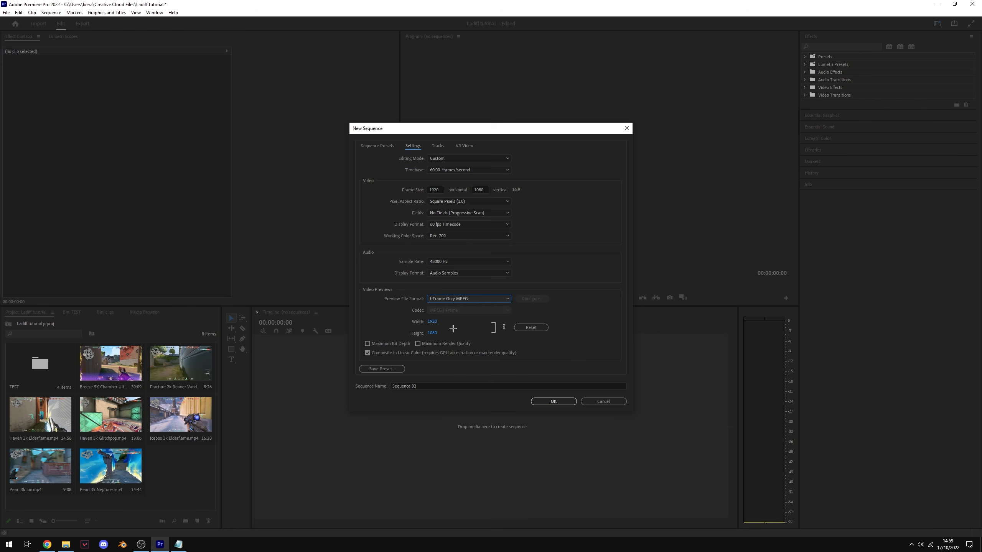
pyautogui.moveTo(445, 387); pyautogui.dragTo(293, 381)
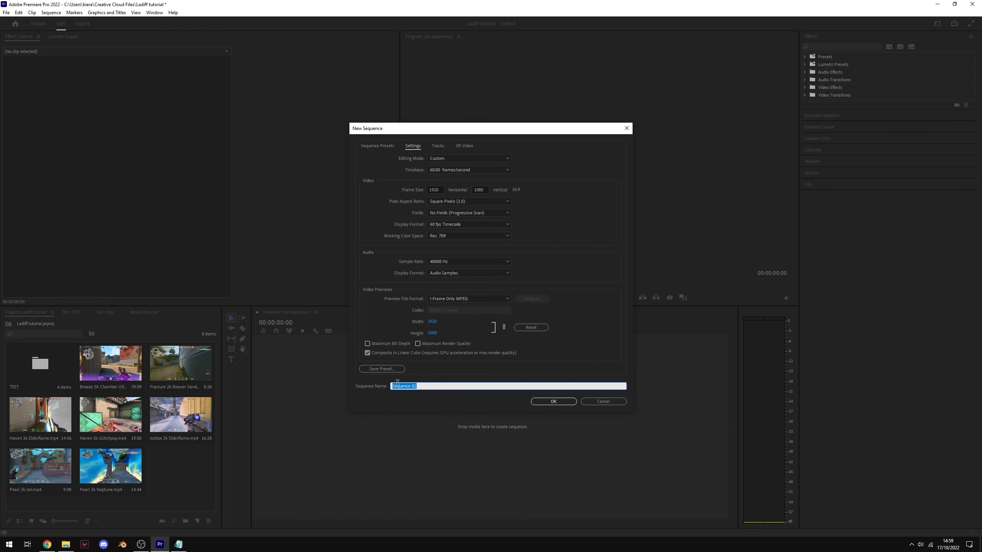
pyautogui.press('Tab')
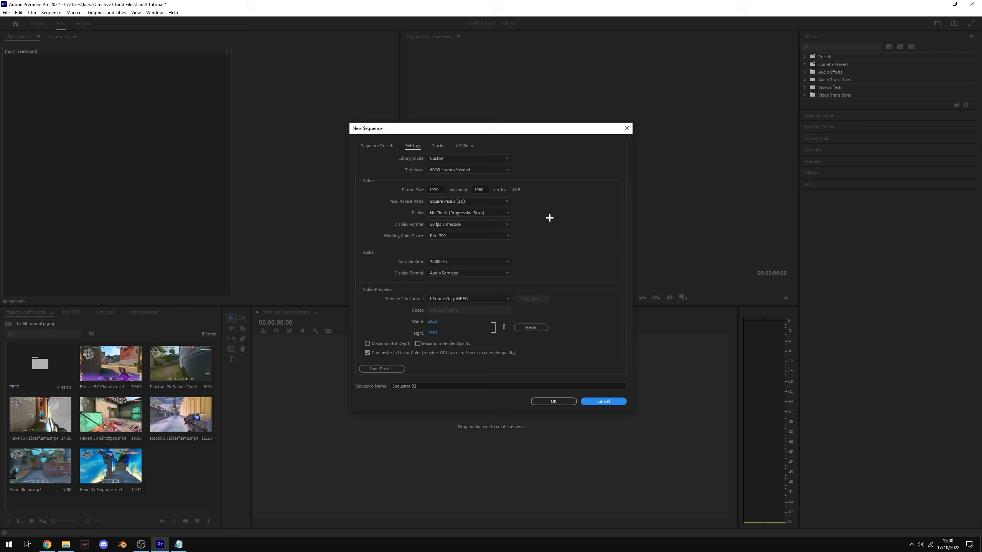
pyautogui.click(613, 403)
# Create a new sequence from the Breeze 5K Chamber Ult clip
pyautogui.click(119, 369)
pyautogui.rightClick(119, 369)
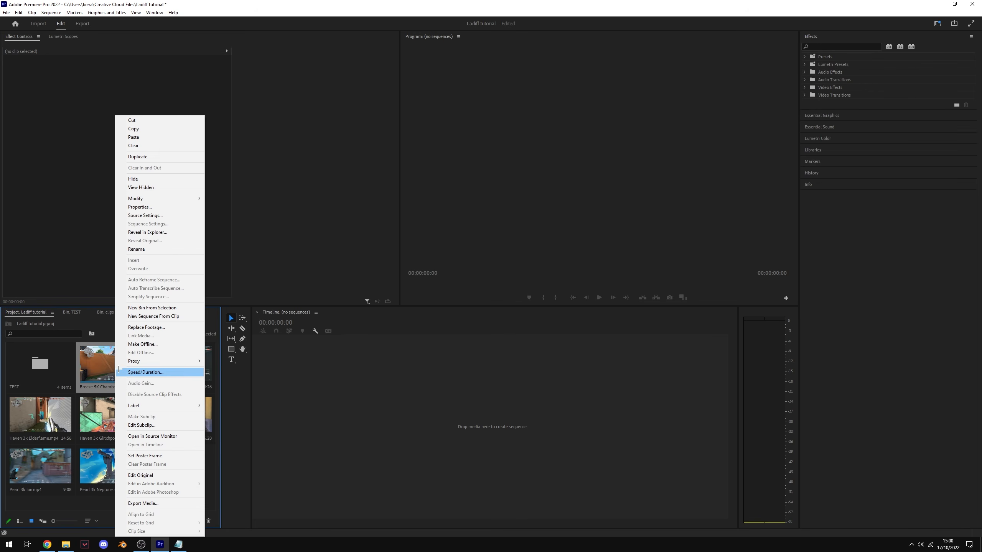
pyautogui.click(153, 316)
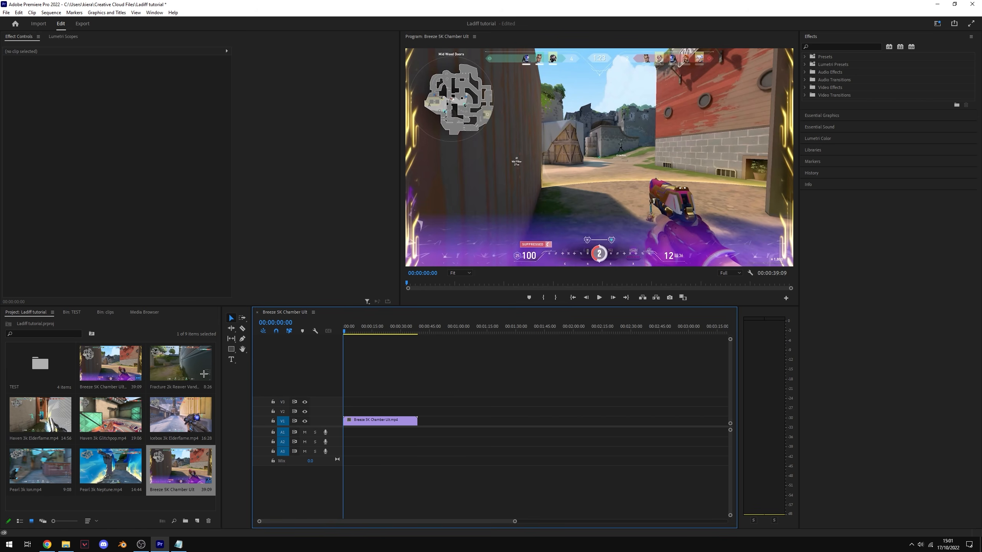
# Try placing the Fracture 2k Reaver Vandal and Icebox 3k Elderflame clips after the Breeze clip on V1 and scrub through them
pyautogui.moveTo(204, 374); pyautogui.dragTo(421, 422)
pyautogui.moveTo(181, 414); pyautogui.dragTo(449, 420)
pyautogui.moveTo(375, 328); pyautogui.dragTo(440, 331)
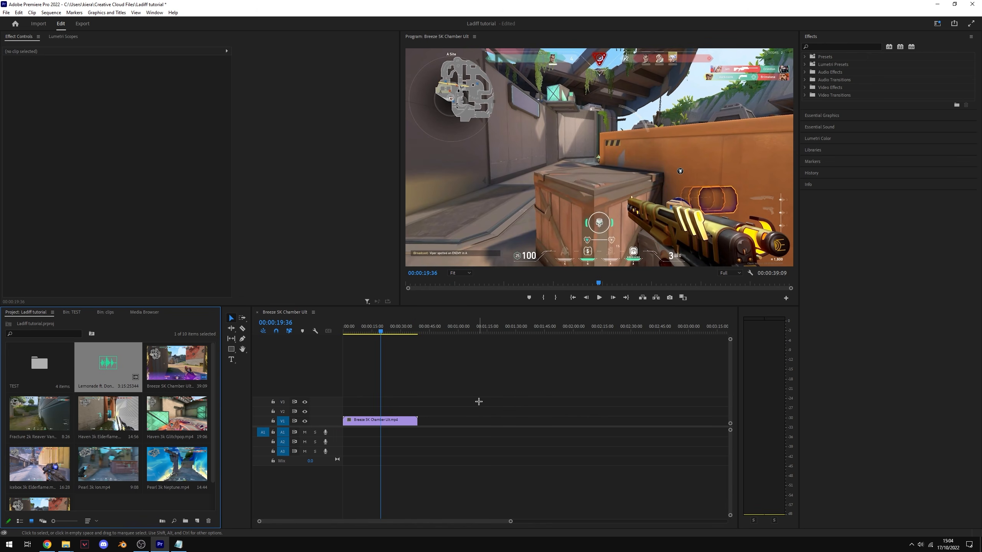
# Open the Lemonade song in the Source monitor and play its opening few seconds
pyautogui.doubleClick(110, 367)
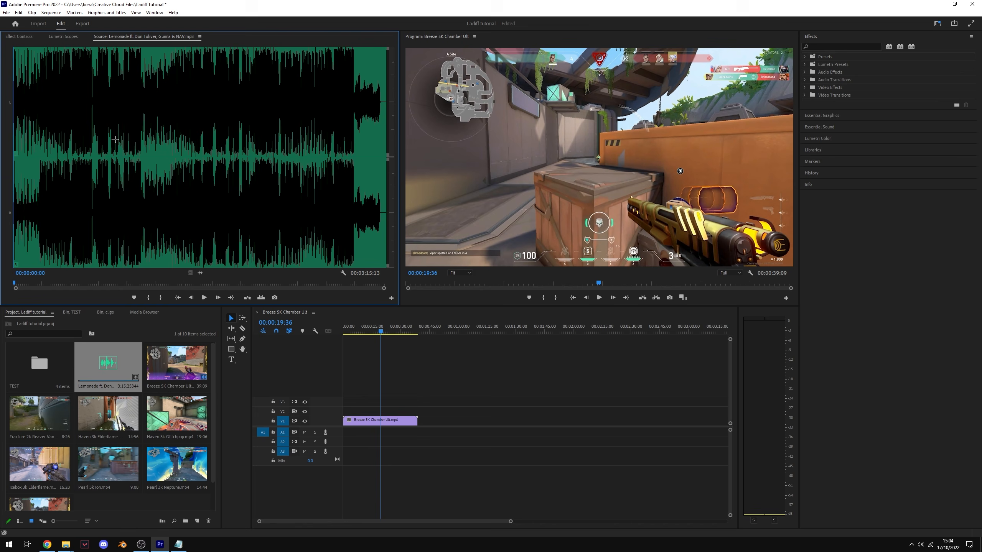
pyautogui.click(204, 298)
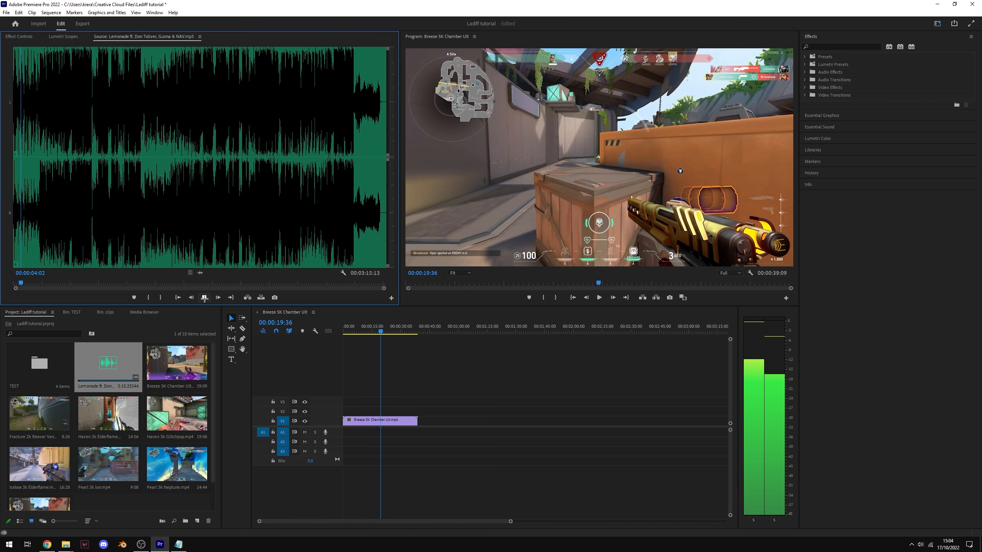
pyautogui.click(204, 297)
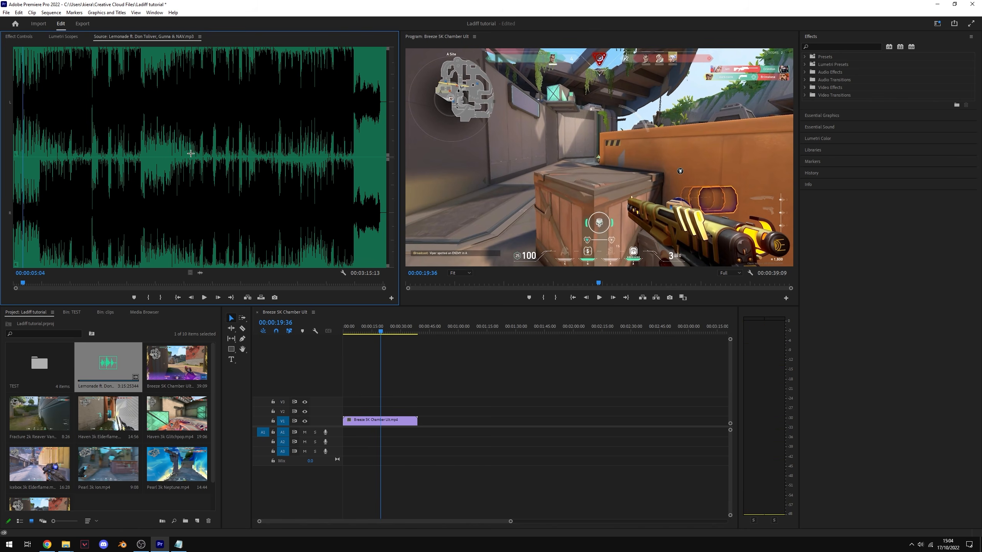
# Place the whole Lemonade song at the sequence start, move it from A1 to A2, and delete it from the timeline
pyautogui.moveTo(120, 363); pyautogui.dragTo(344, 431)
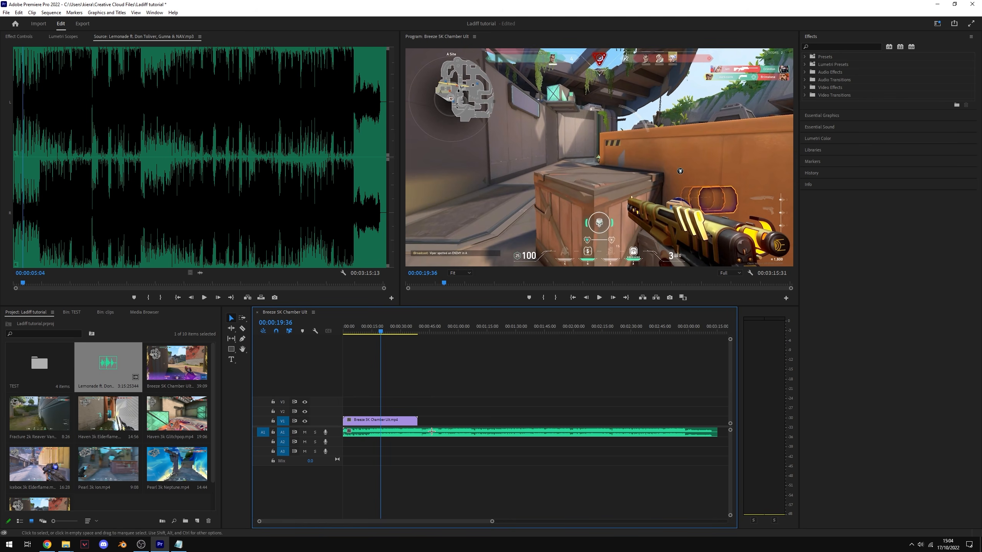
pyautogui.click(386, 421)
pyautogui.moveTo(390, 432); pyautogui.dragTo(402, 441)
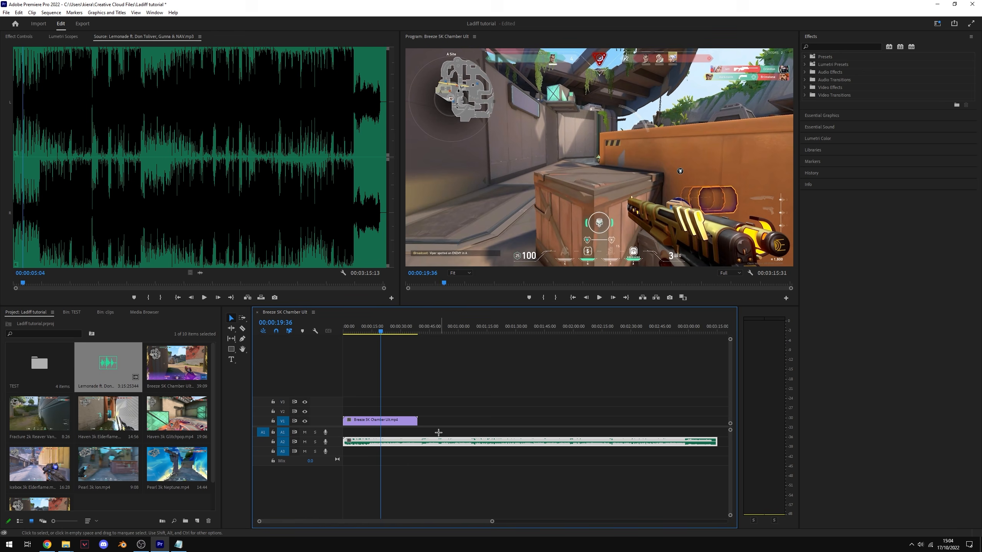
pyautogui.press('Delete')
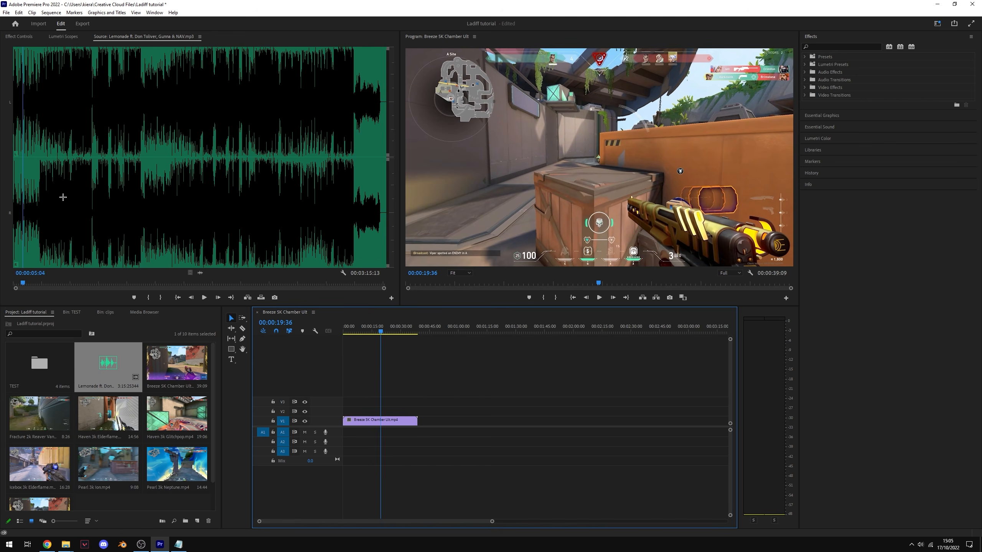
# Play the Lemonade song in the Source monitor to locate the wanted start and mark an In point at 00:00:26:03
pyautogui.click(204, 296)
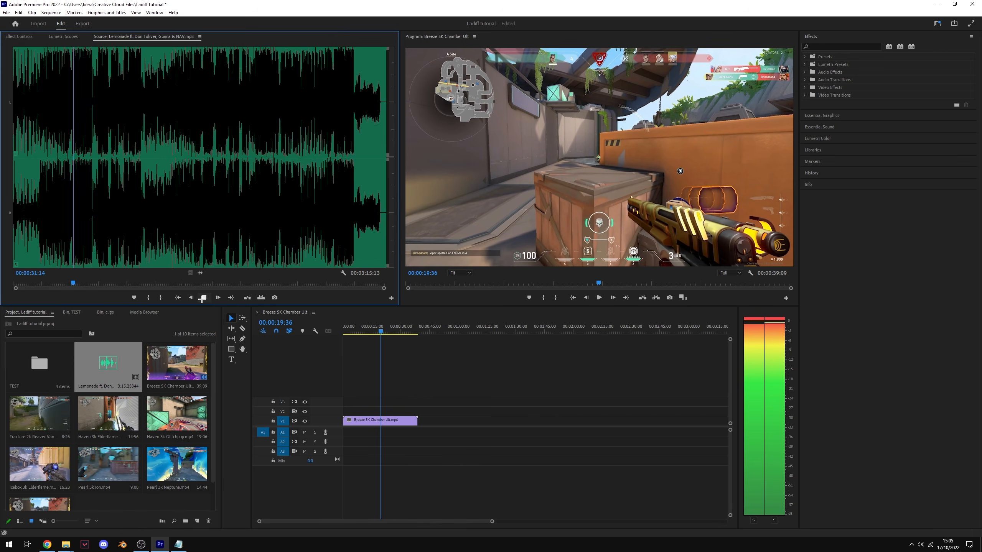
pyautogui.click(203, 298)
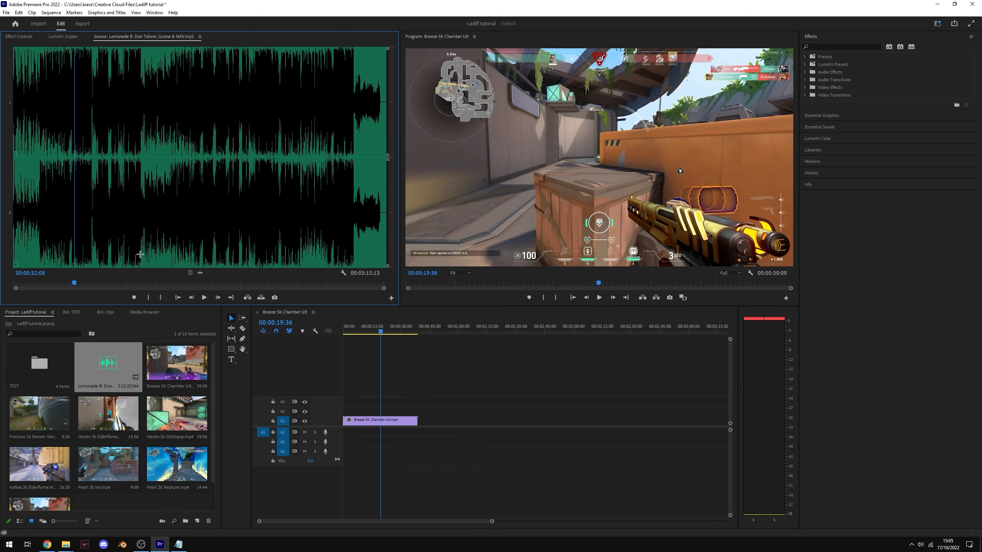
pyautogui.click(67, 179)
pyautogui.click(64, 182)
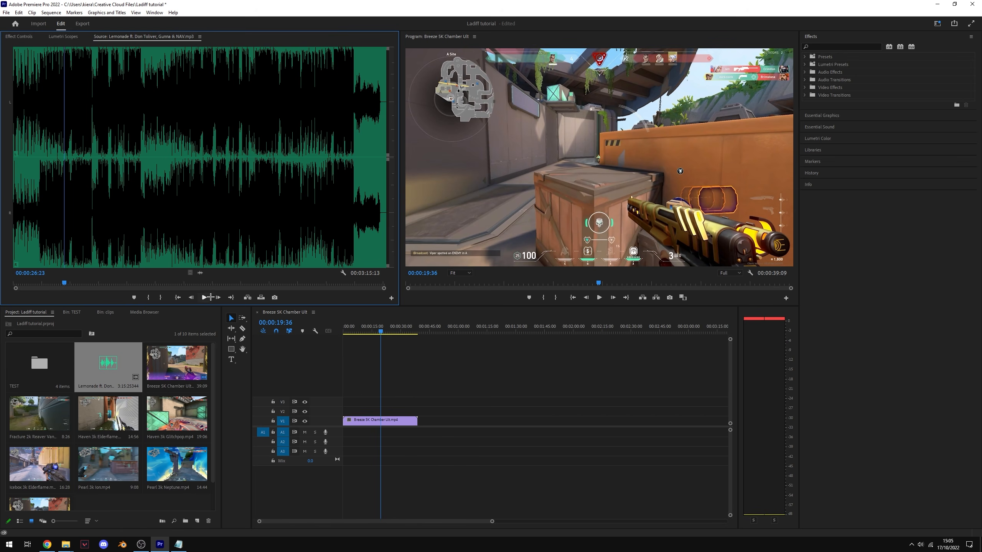
pyautogui.click(205, 297)
pyautogui.click(205, 297)
pyautogui.click(63, 186)
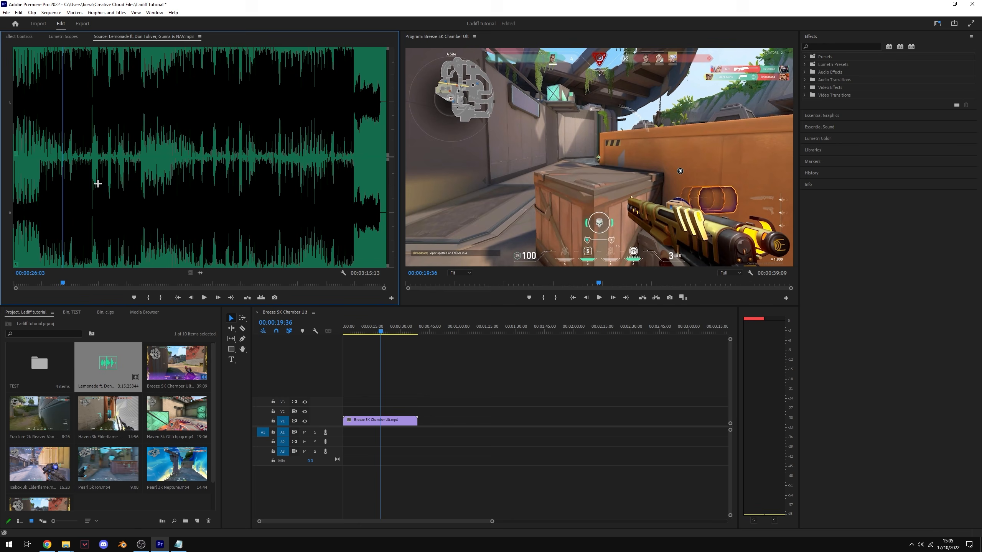
pyautogui.press('i')
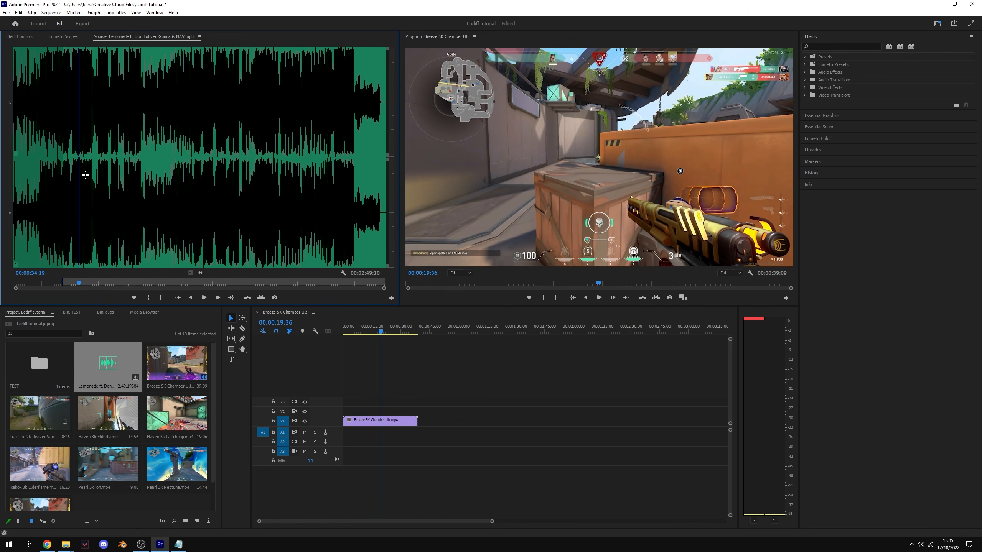
# Mark the song's Out point at 00:00:41:10 and place the marked section at the start of the sequence on A1
pyautogui.click(86, 212)
pyautogui.click(205, 297)
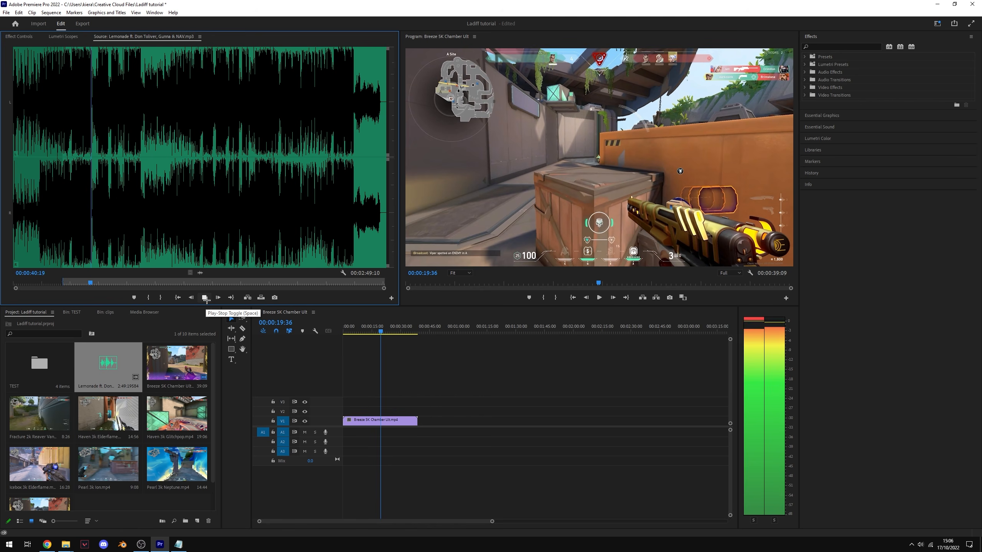
pyautogui.click(205, 297)
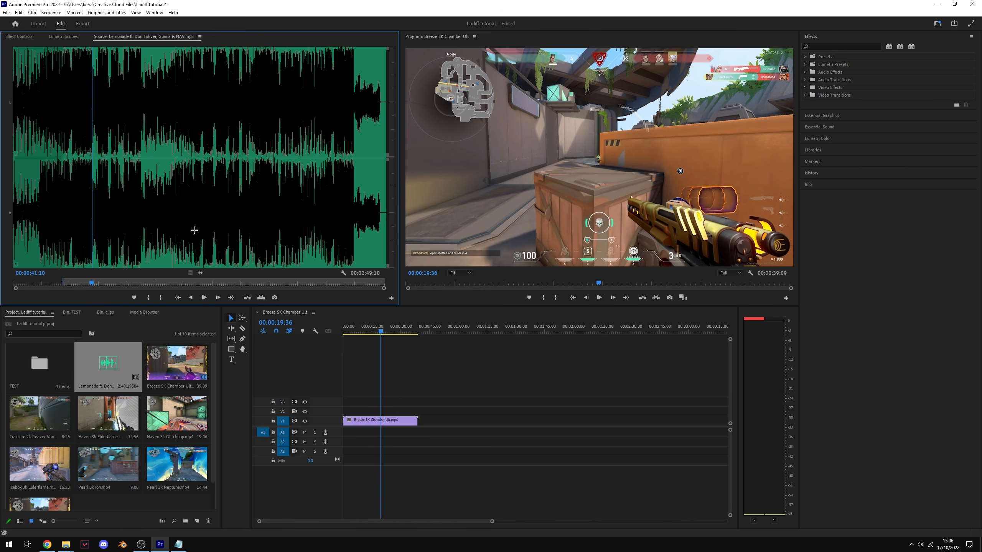
pyautogui.press('o')
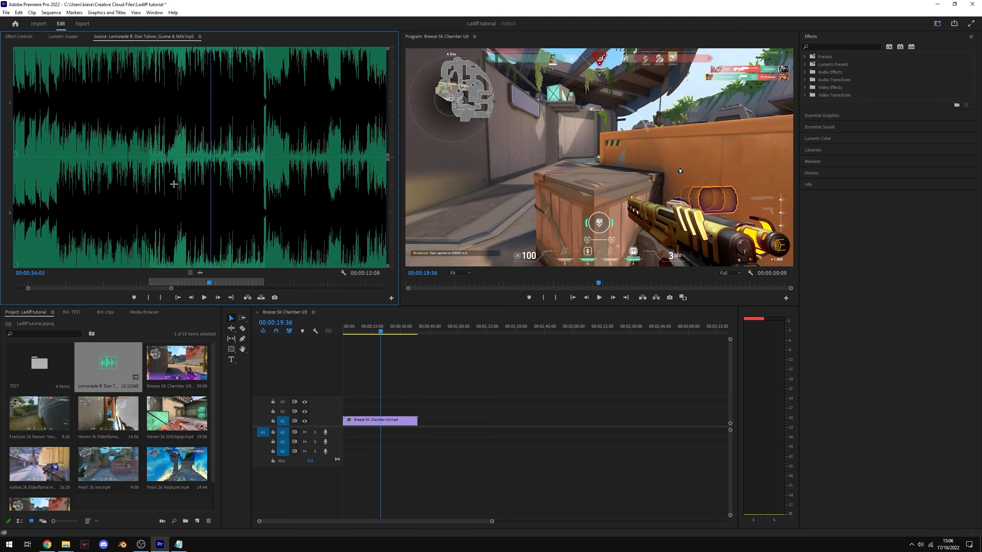
pyautogui.moveTo(212, 221); pyautogui.dragTo(349, 433)
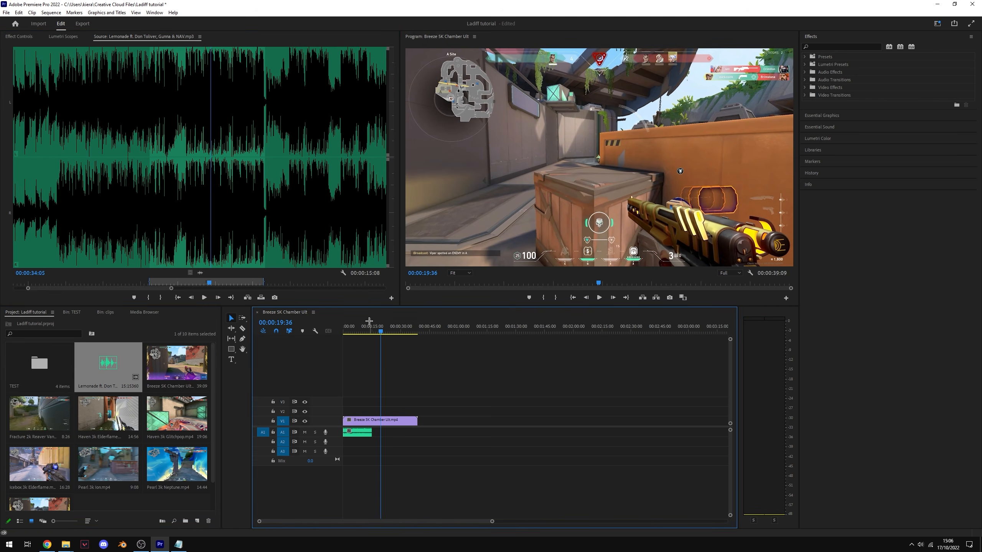
# Try extending the end of the Lemonade clip on A1, and undo the extension
pyautogui.moveTo(369, 324); pyautogui.dragTo(357, 325)
pyautogui.moveTo(372, 432); pyautogui.dragTo(408, 433)
pyautogui.hotkey('ctrl', 'z')
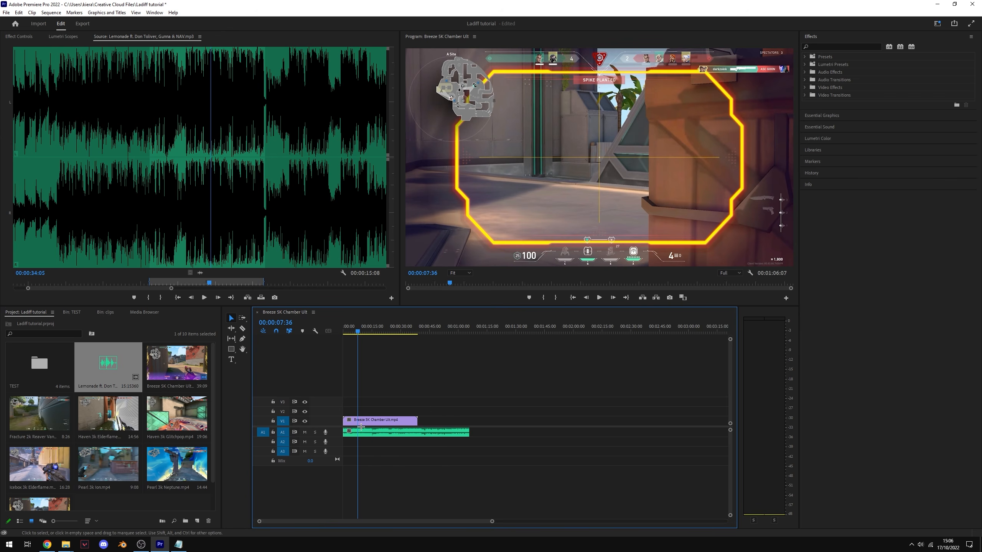
pyautogui.hotkey('ctrl', 'z')
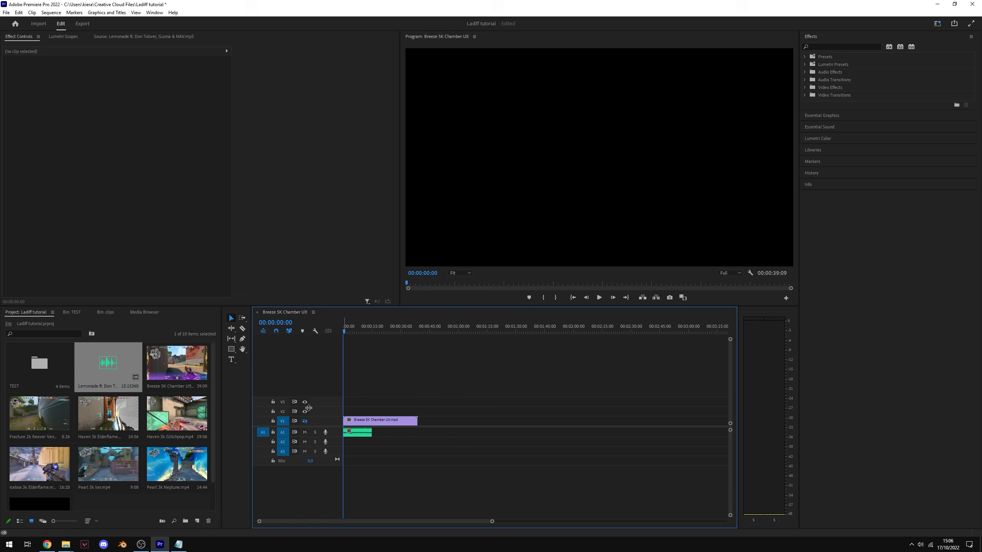
# Increase the height of track A1 and zoom the timeline so the Lemonade section spans its width
pyautogui.press('=')
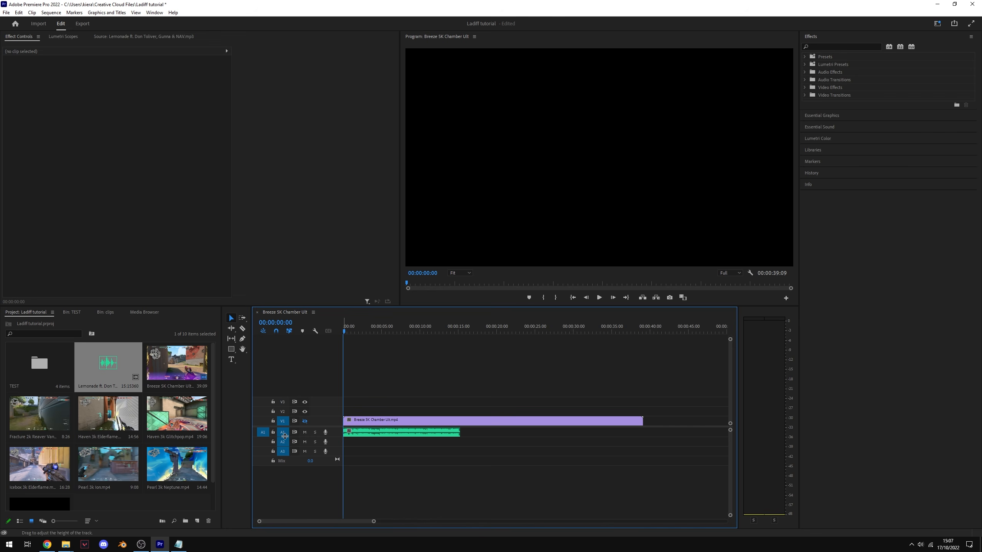
pyautogui.moveTo(285, 436); pyautogui.dragTo(281, 456)
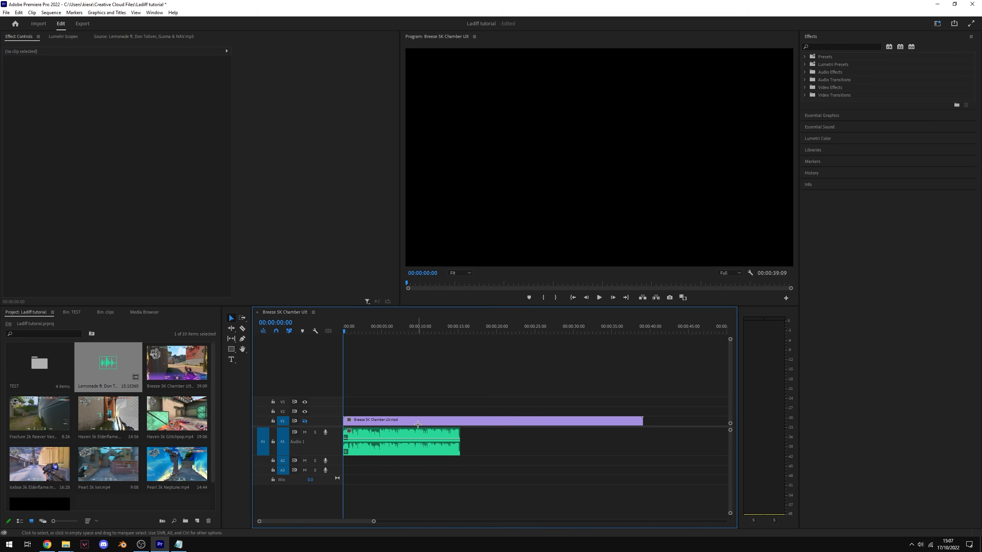
pyautogui.press('=')
pyautogui.press('=')
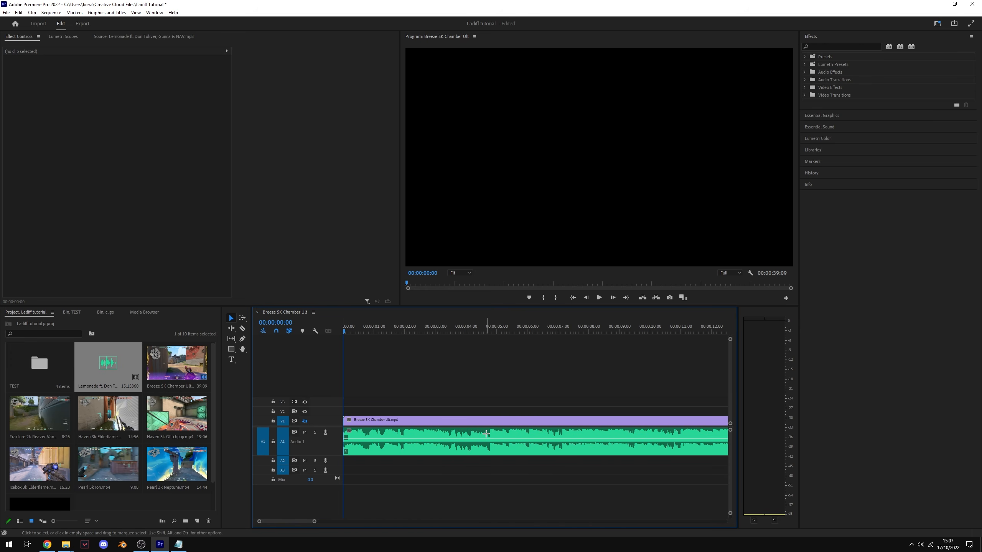
pyautogui.press('-')
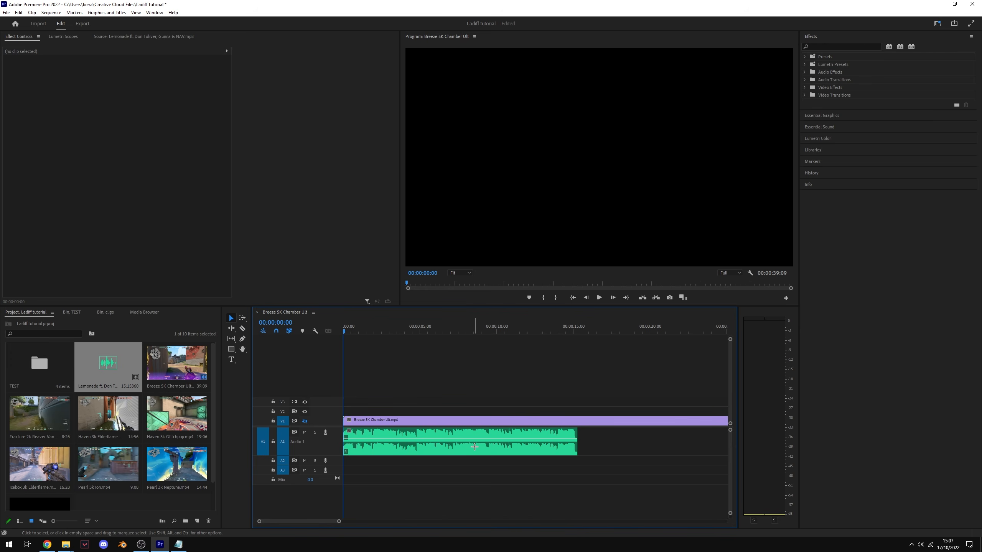
pyautogui.moveTo(338, 521)
pyautogui.mouseDown()
pyautogui.moveTo(410, 522)
pyautogui.moveTo(331, 523)
pyautogui.moveTo(354, 524)
pyautogui.mouseUp()
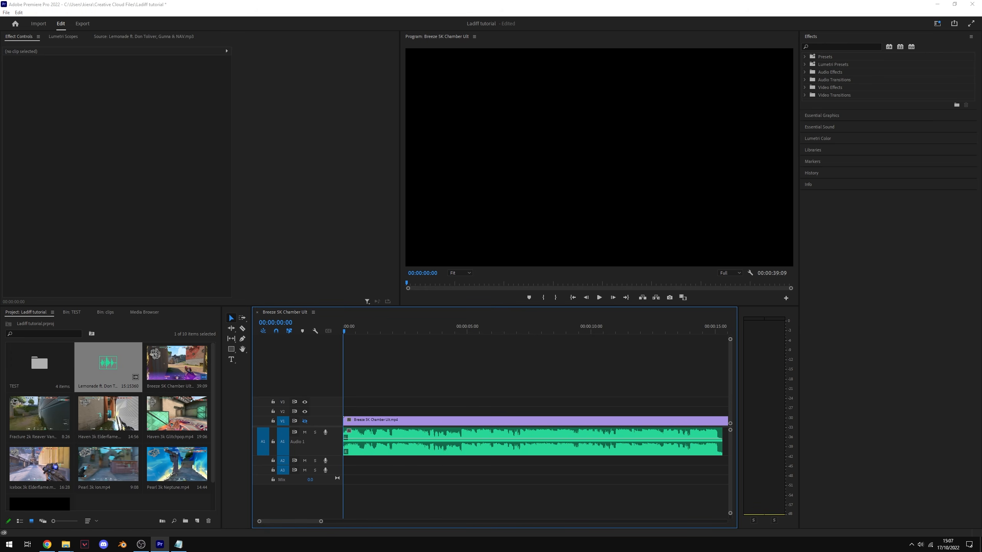
# Select the Lemonade clip on A1 and play the song from the sequence start to listen for its beats
pyautogui.click(473, 449)
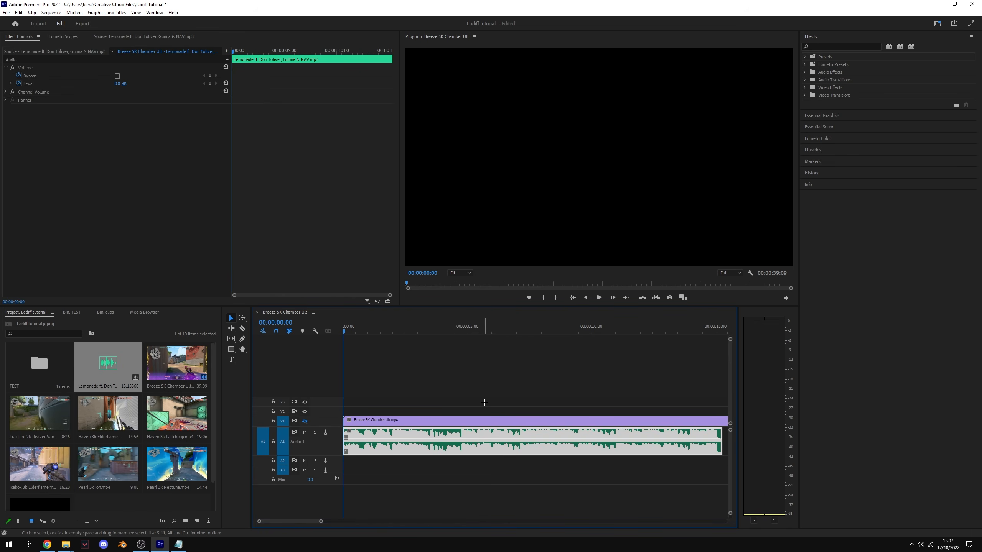
pyautogui.click(430, 337)
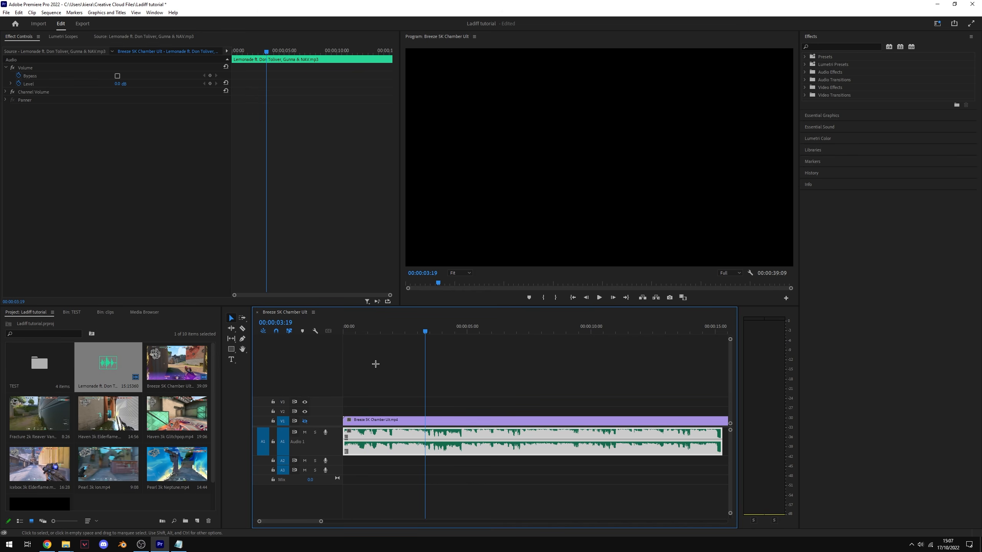
pyautogui.click(438, 388)
pyautogui.press('Home')
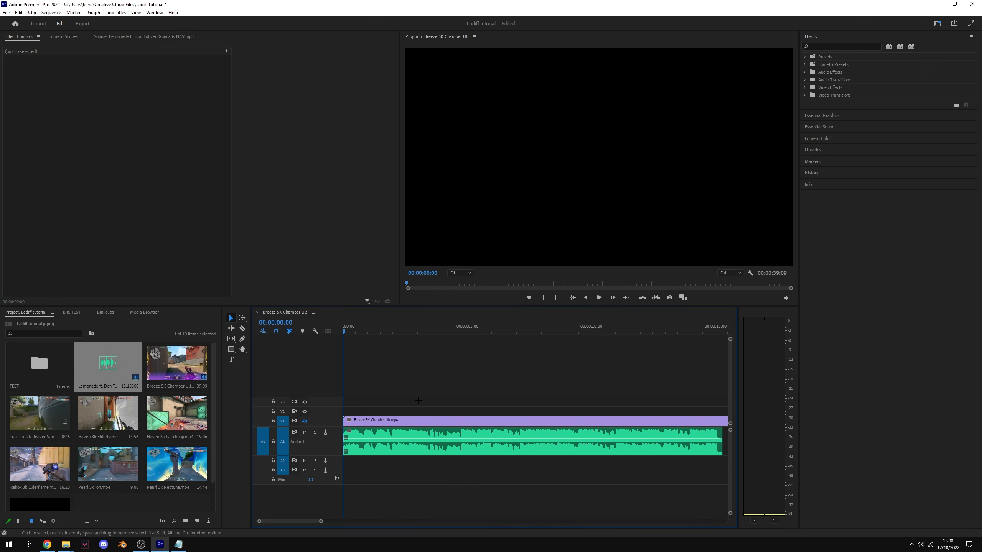
pyautogui.press('space')
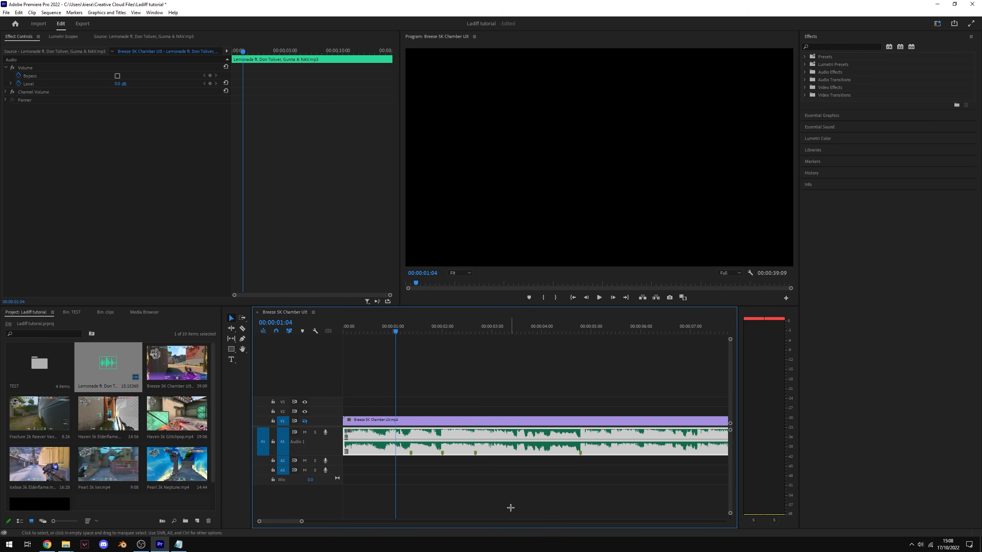
pyautogui.press('space')
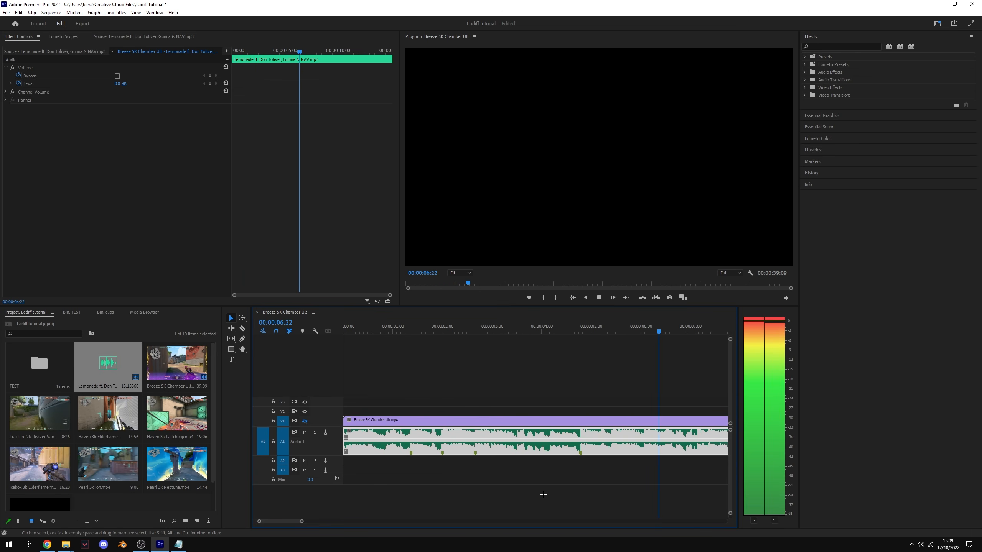
# Add markers to the Lemonade clip on the beats at about 5.4 and 6.1 seconds, and play that part back
pyautogui.click(610, 326)
pyautogui.press('m')
pyautogui.moveTo(610, 326); pyautogui.dragTo(645, 327)
pyautogui.press('m')
pyautogui.moveTo(580, 327); pyautogui.dragTo(566, 327)
pyautogui.press('space')
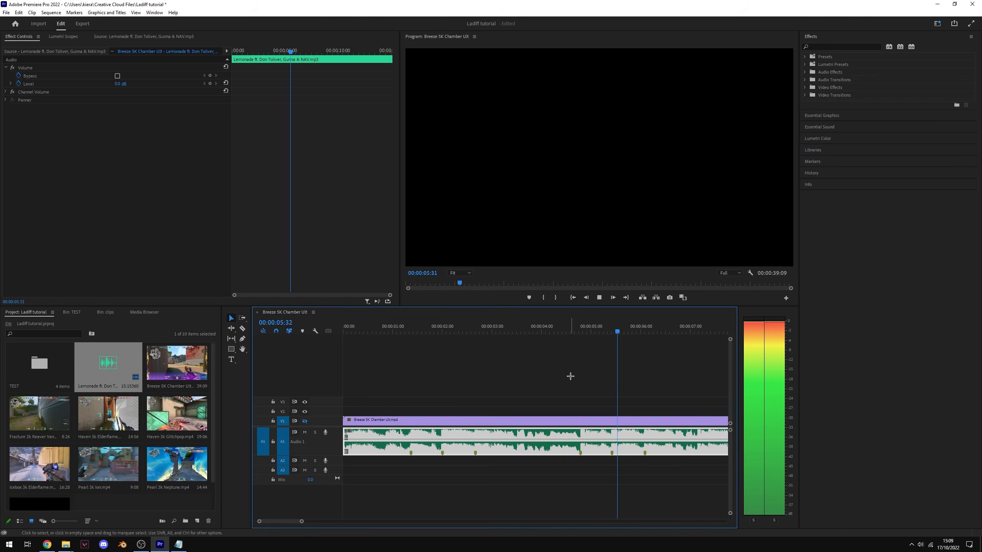
pyautogui.press('space')
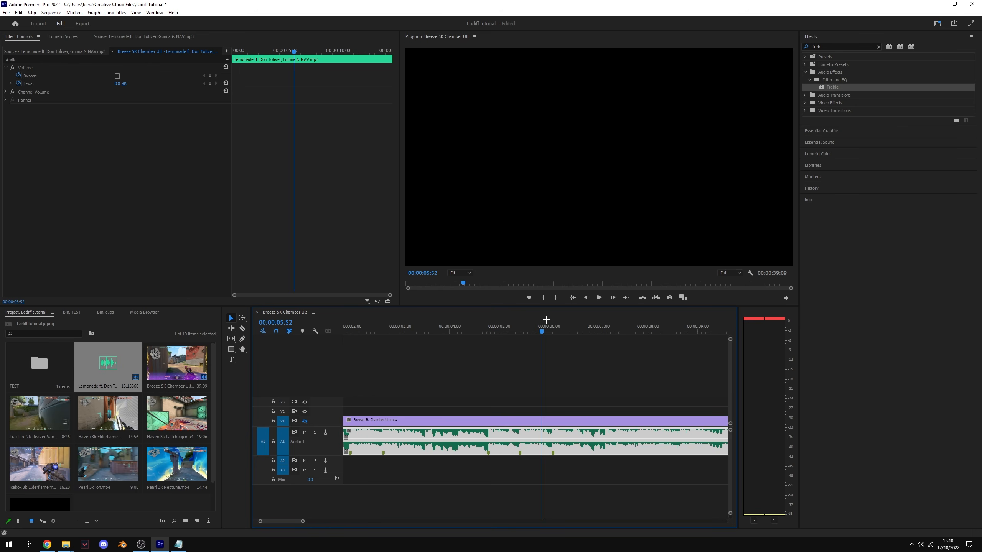
# Enlarge track A1 further and examine the peaks in the Lemonade waveform around 7 seconds
pyautogui.hscroll(3, 450, 447)
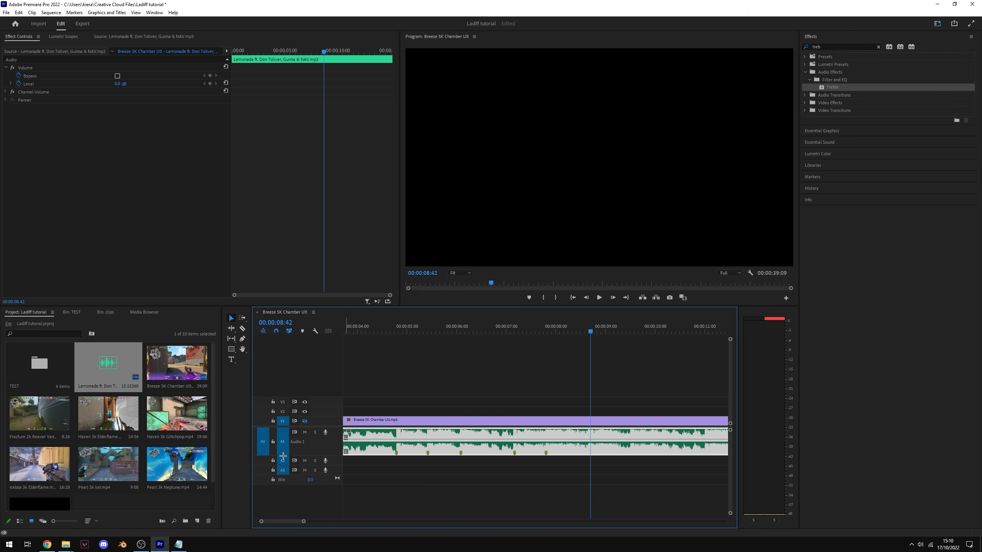
pyautogui.moveTo(284, 457); pyautogui.dragTo(389, 516)
pyautogui.scroll(-1, 522, 428)
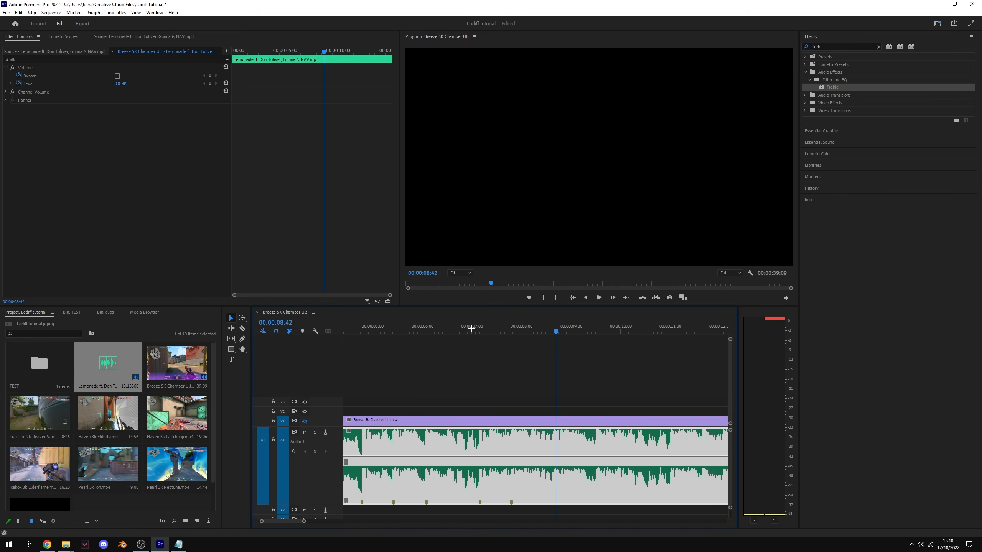
pyautogui.moveTo(471, 326); pyautogui.dragTo(455, 326)
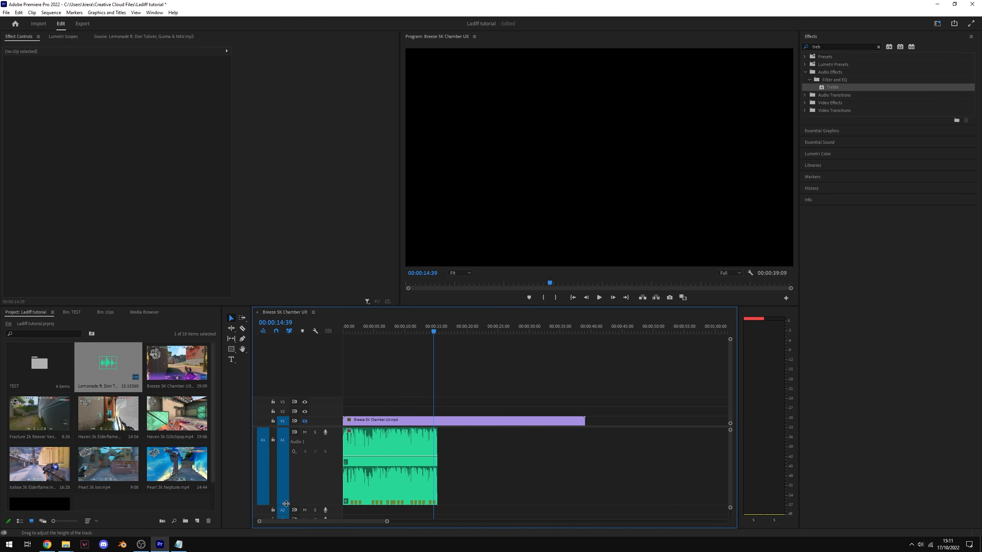
# Shrink track A1 back to its compact height and play the beat-marked Lemonade section through to its end
pyautogui.moveTo(286, 504); pyautogui.dragTo(287, 437)
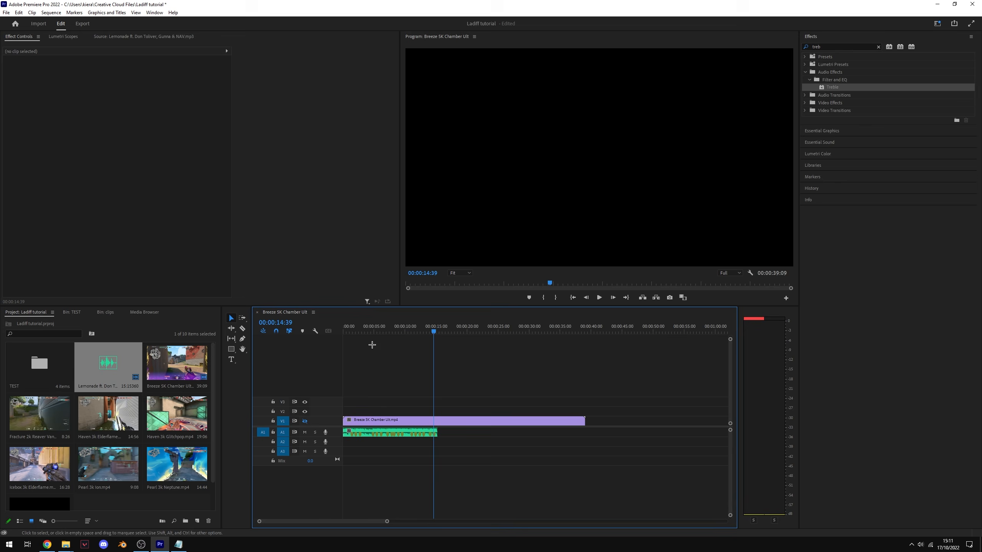
pyautogui.moveTo(354, 327); pyautogui.dragTo(348, 326)
pyautogui.press('=')
pyautogui.press('=')
pyautogui.press('=')
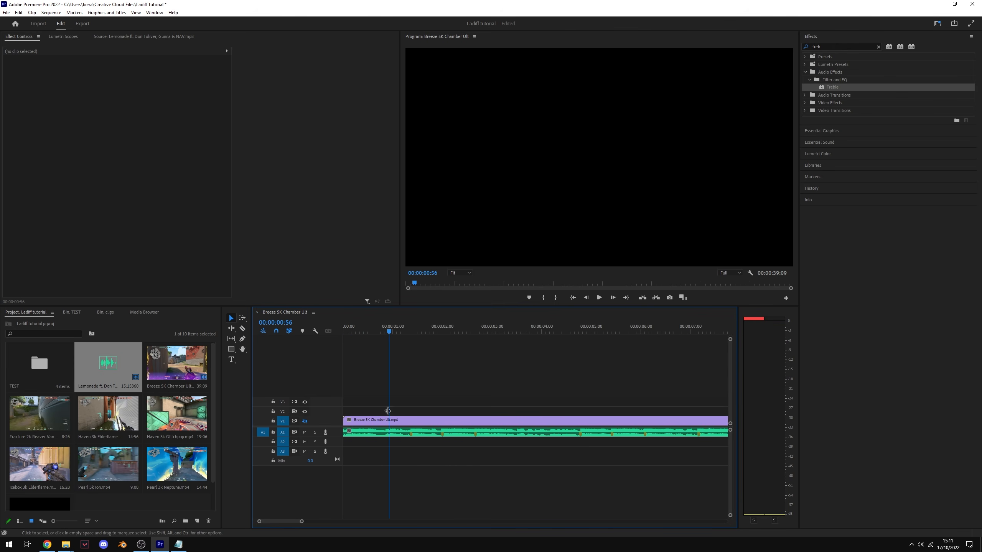
pyautogui.press('-')
pyautogui.press('-')
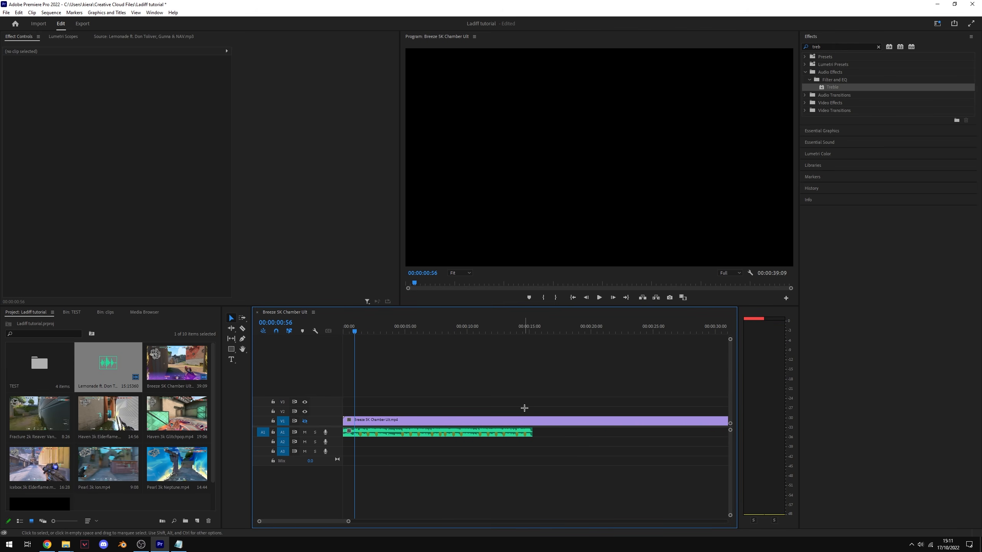
pyautogui.press('space')
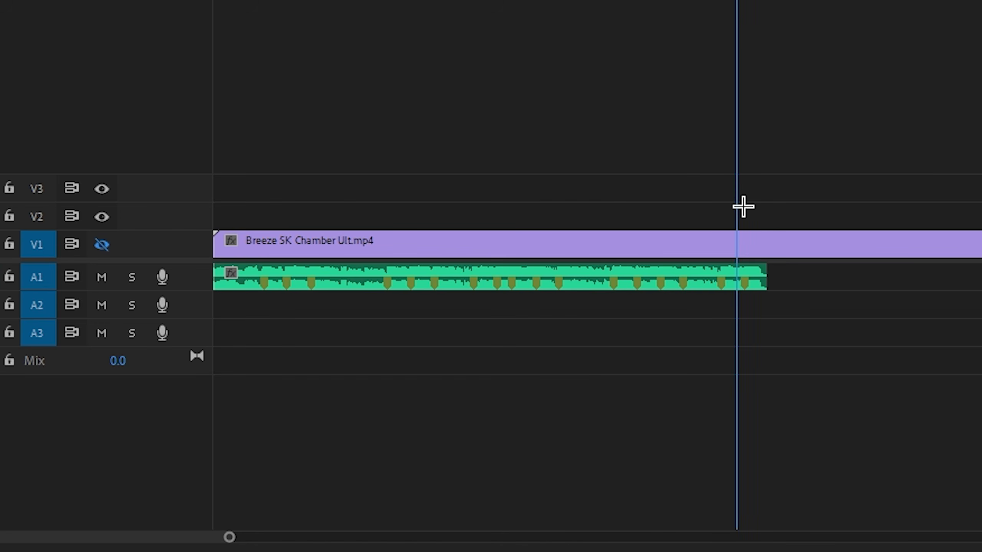
pyautogui.press('space')
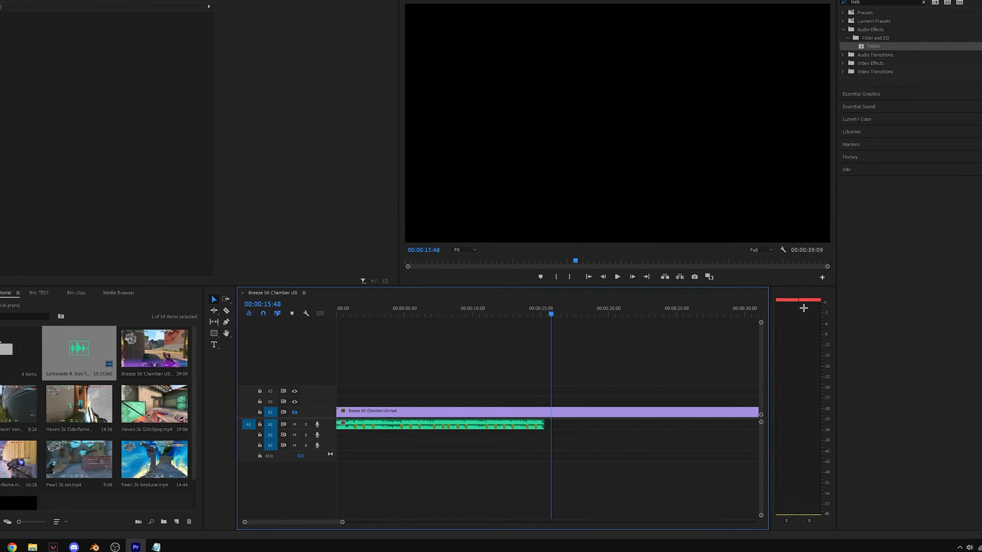
# Set the Lemonade clip's volume level to -5 dB and play it to check the loudness
pyautogui.click(442, 331)
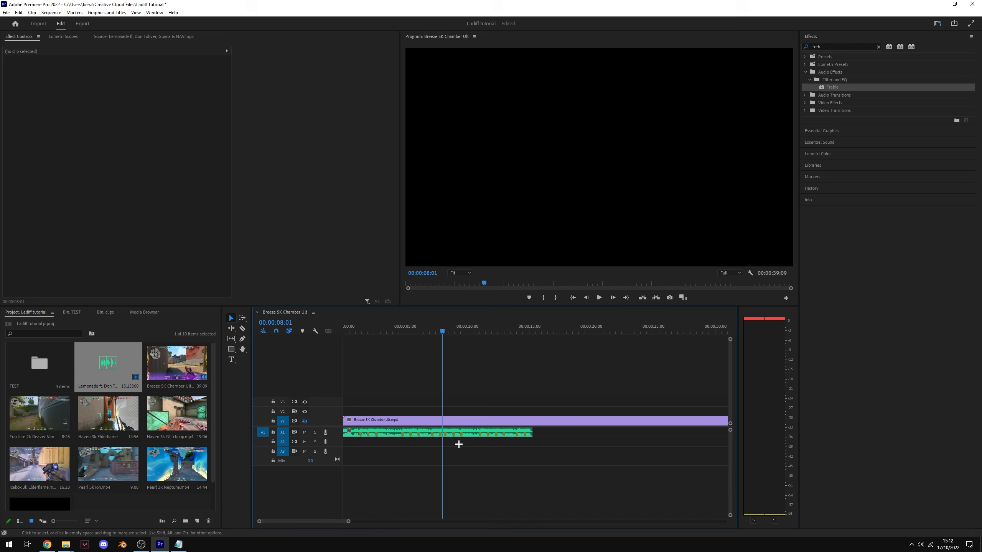
pyautogui.click(457, 432)
pyautogui.click(120, 84)
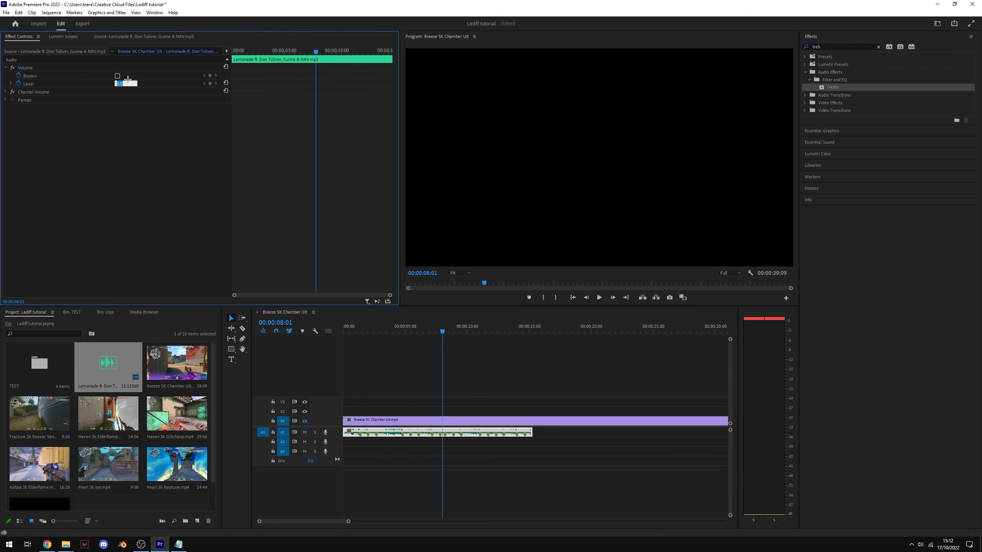
pyautogui.write('-5')
pyautogui.press('Return')
pyautogui.press('space')
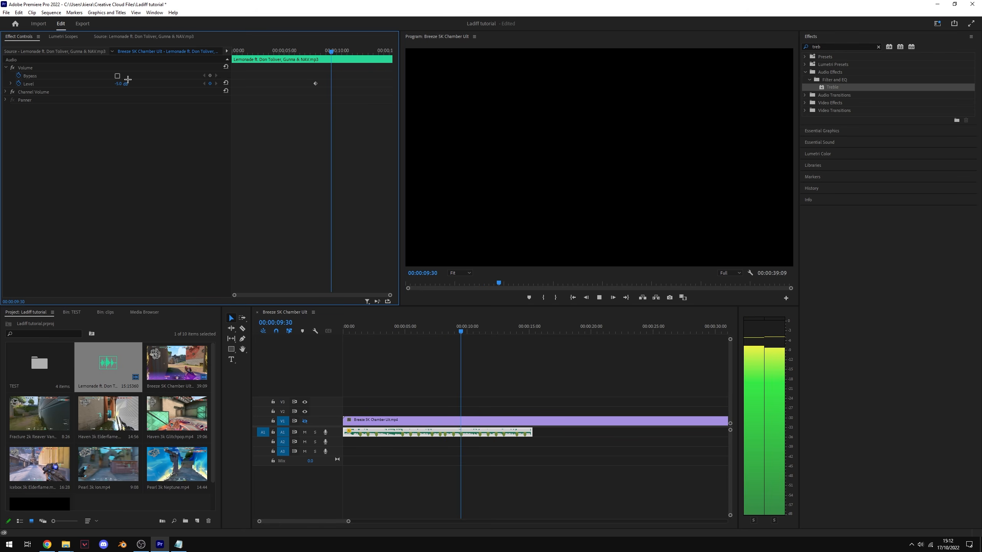
pyautogui.press('space')
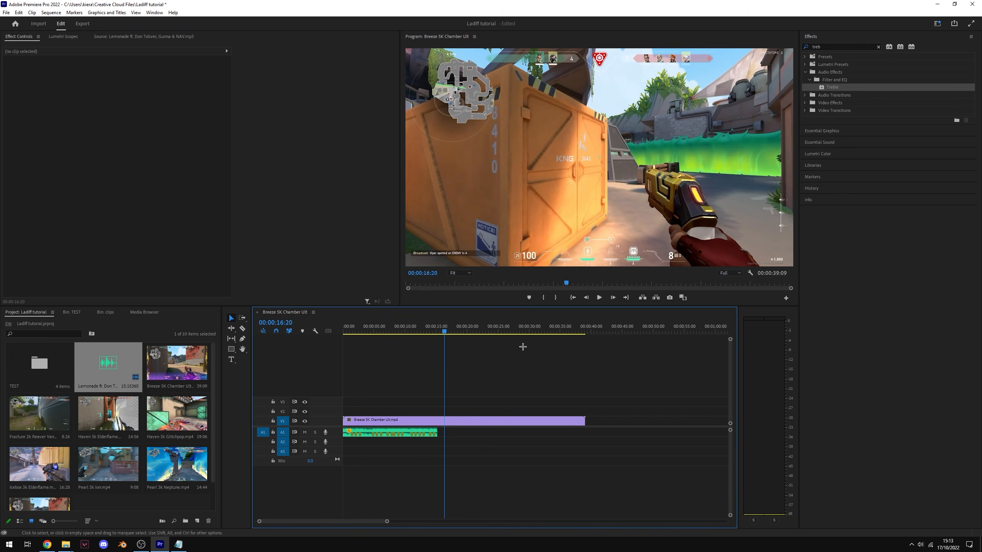
# Locate the final shot in the Breeze 5K Chamber clip, align it with the first Lemonade beat marker, and extend the clip's start to 00:00:00:00
pyautogui.moveTo(444, 332); pyautogui.dragTo(495, 333)
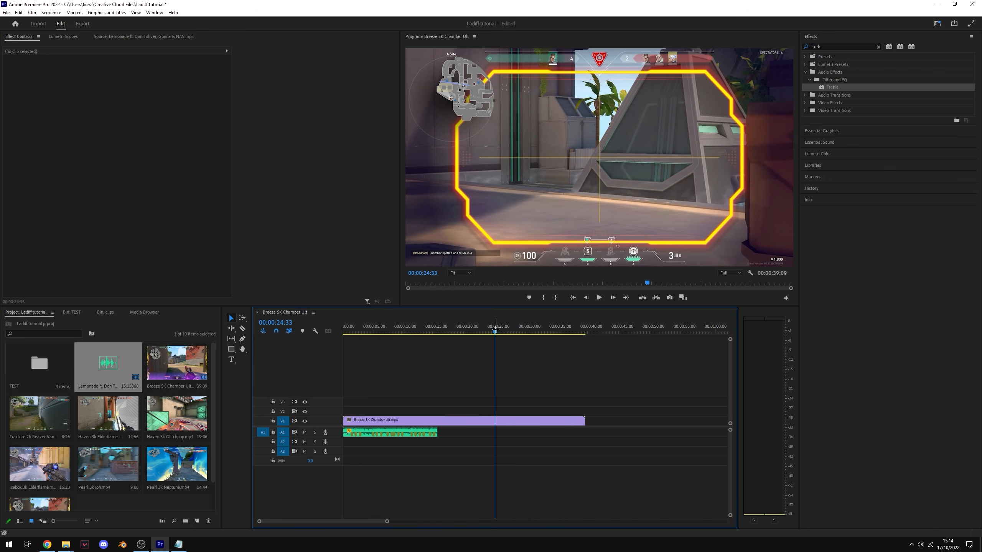
pyautogui.moveTo(495, 330); pyautogui.dragTo(538, 331)
pyautogui.press('=')
pyautogui.press('=')
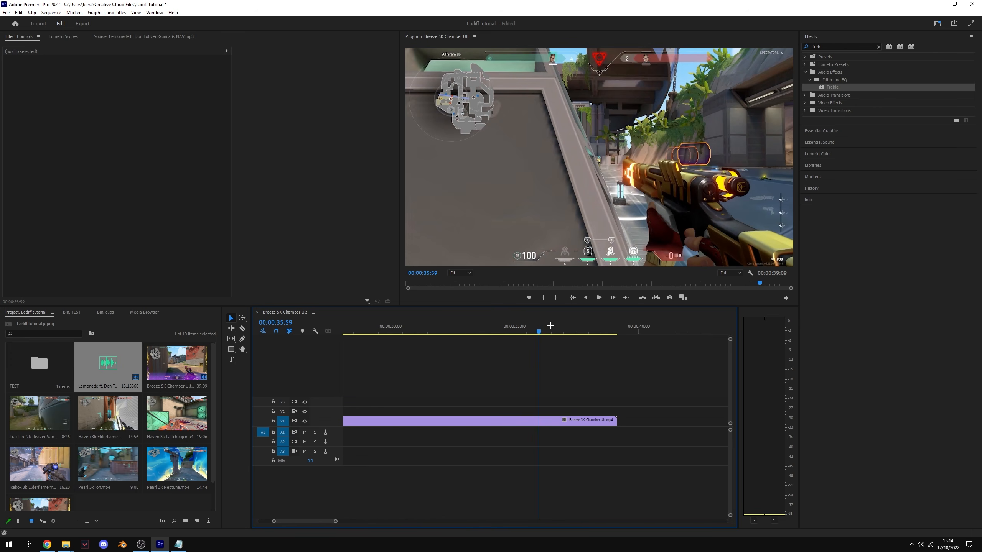
pyautogui.click(555, 418)
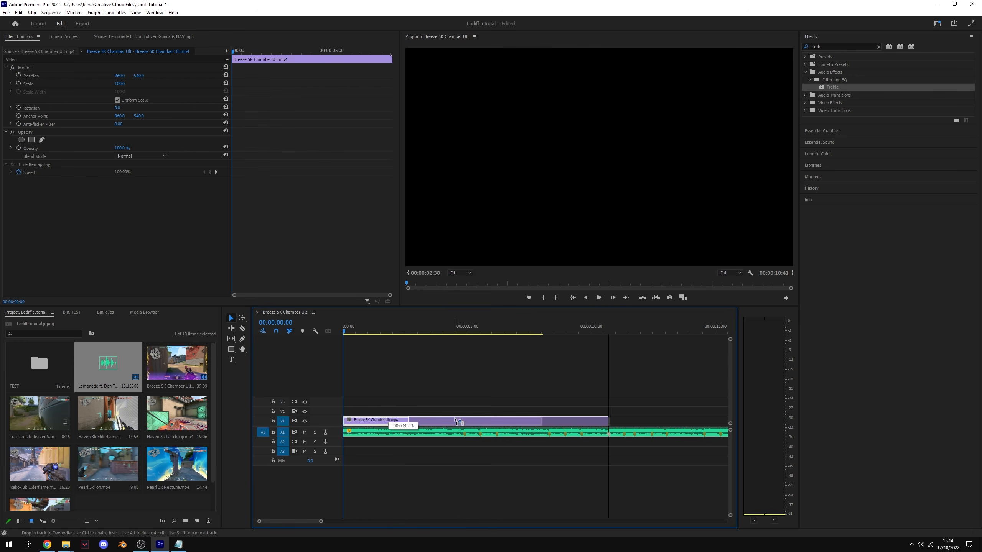
pyautogui.moveTo(433, 420); pyautogui.dragTo(473, 417)
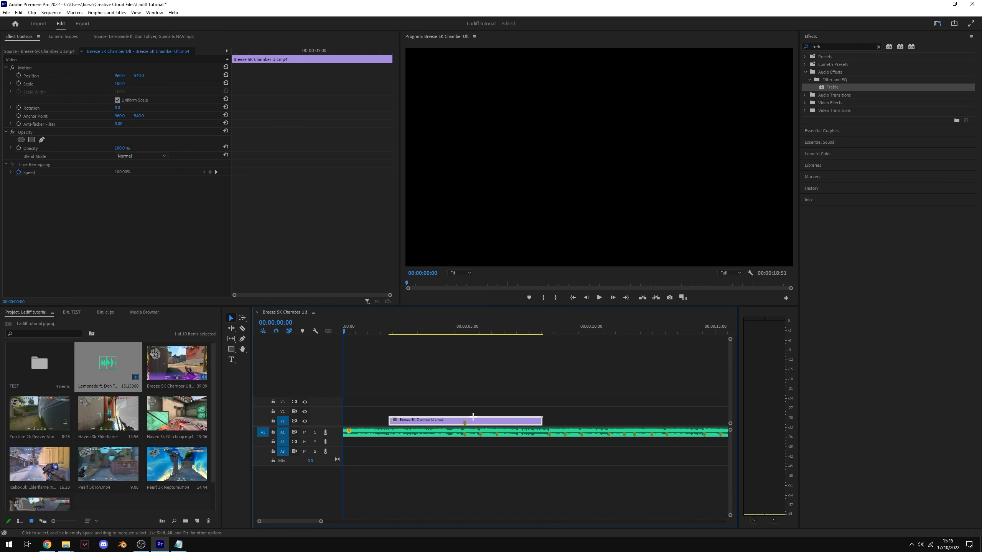
pyautogui.moveTo(389, 421); pyautogui.dragTo(343, 420)
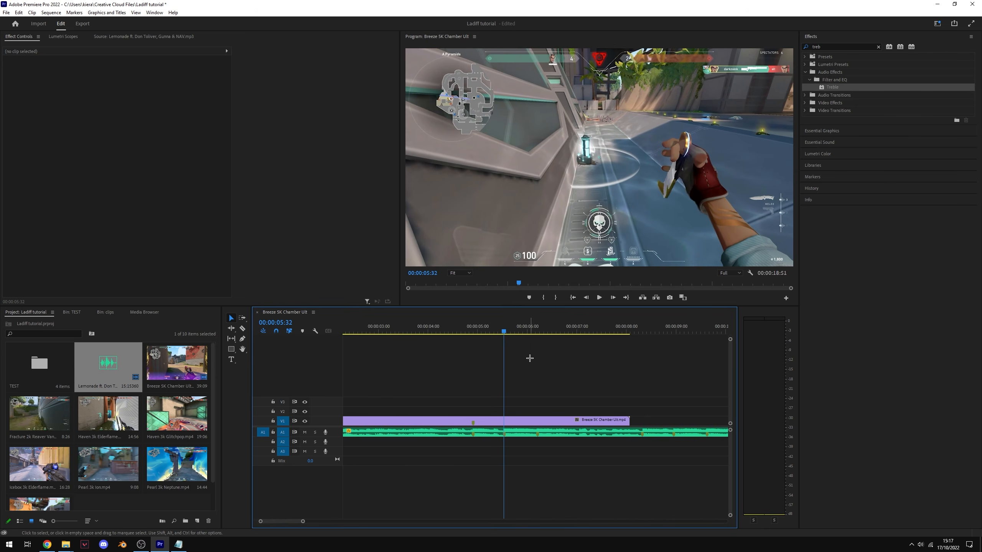
# Mute track A1 and split the Breeze clip at the beat marker at 00:00:05:32
pyautogui.press('=')
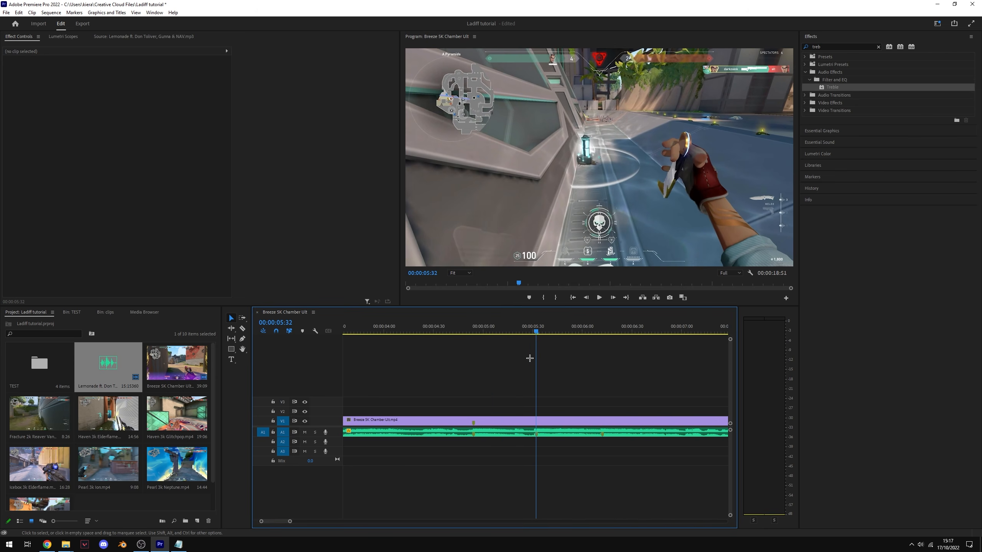
pyautogui.moveTo(440, 332); pyautogui.dragTo(537, 343)
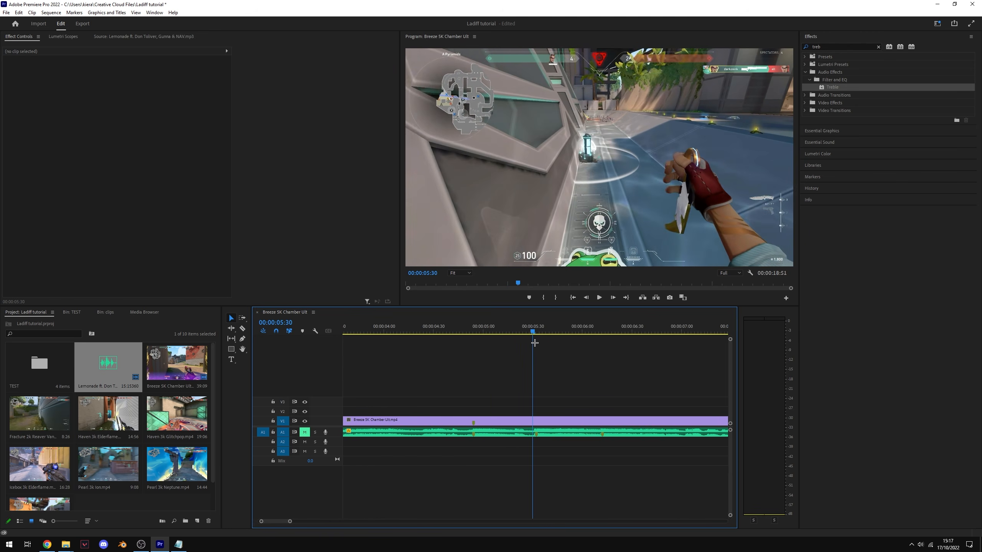
pyautogui.click(535, 435)
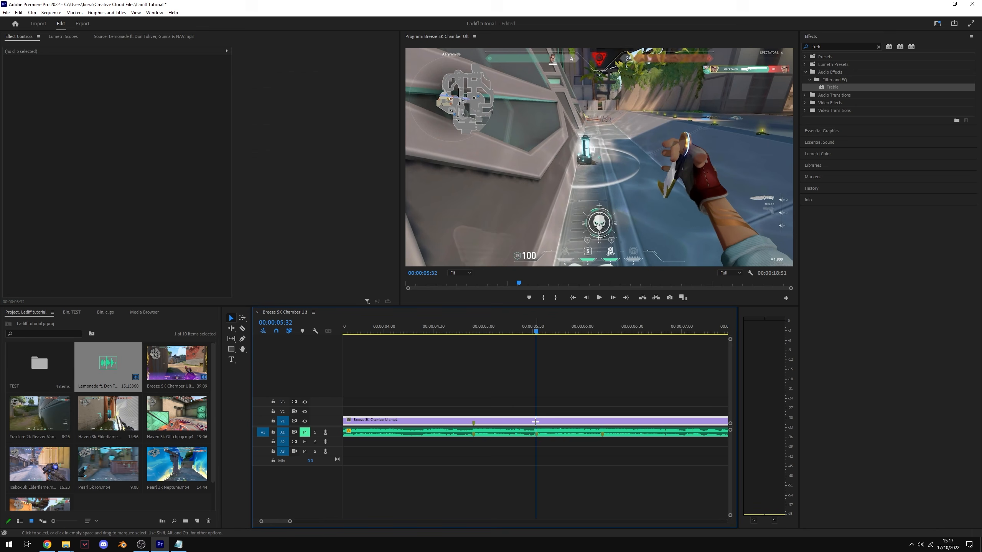
pyautogui.click(242, 329)
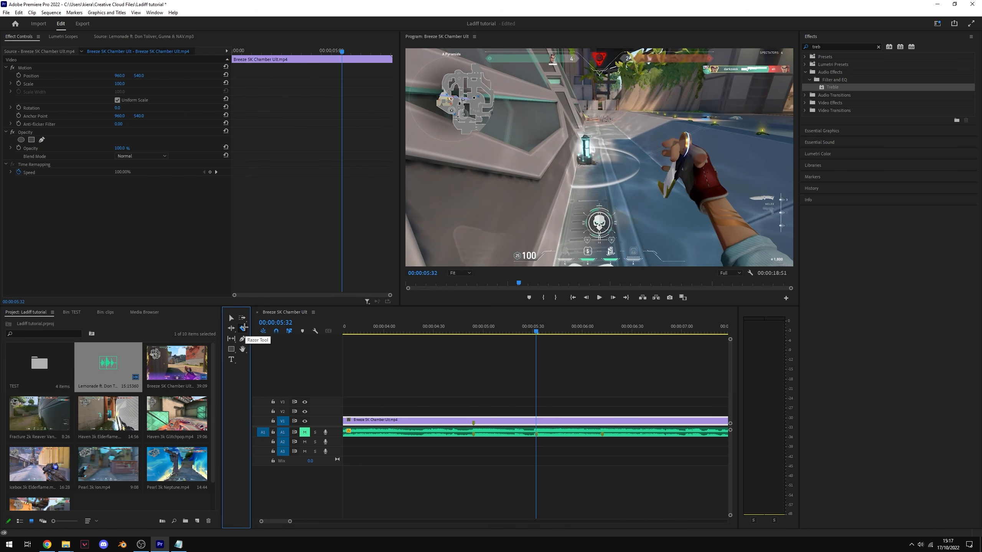
pyautogui.click(537, 420)
pyautogui.press('v')
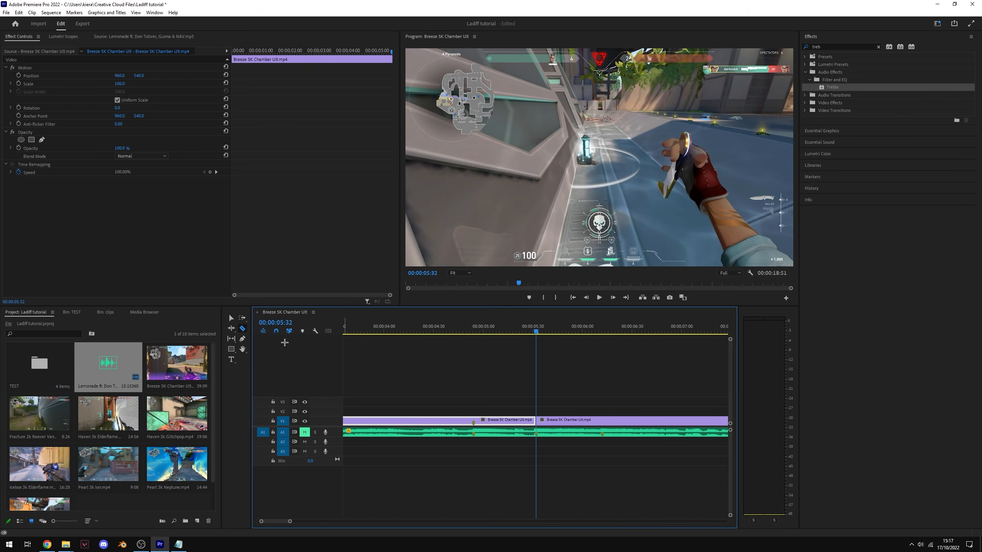
# Slow the Breeze segment after the cut at 00:00:05:32 to 20% speed
pyautogui.scroll(-2, 500, 429)
pyautogui.click(500, 429)
pyautogui.rightClick(486, 421)
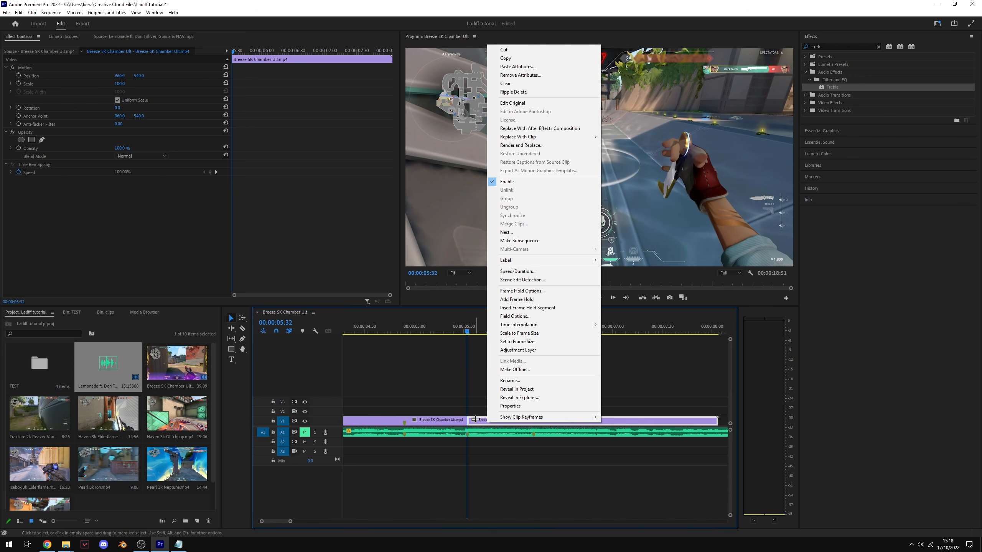
pyautogui.click(517, 271)
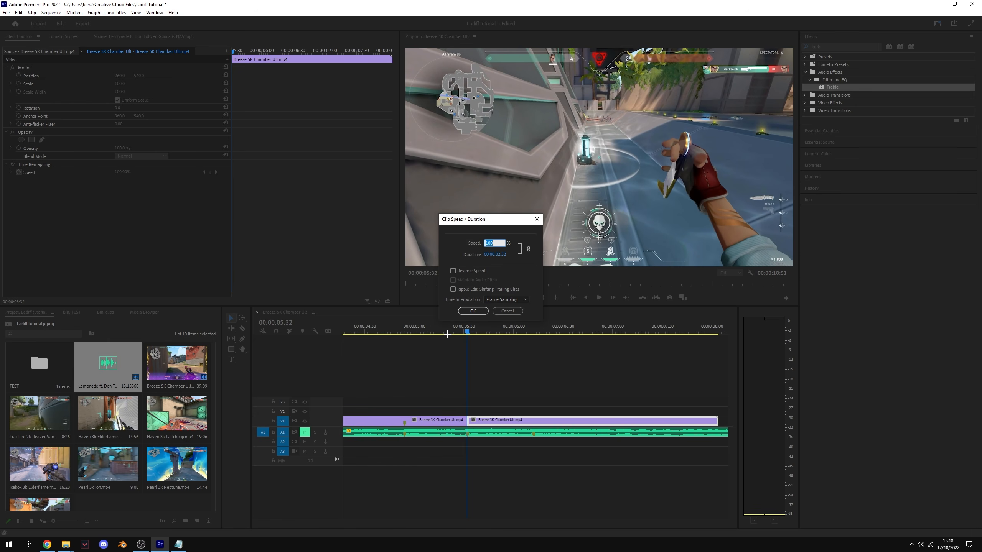
pyautogui.write('20')
pyautogui.press('Return')
# Play the slowed section with the music up to 00:00:08:19, split the clip there, and delete the remainder
pyautogui.click(379, 372)
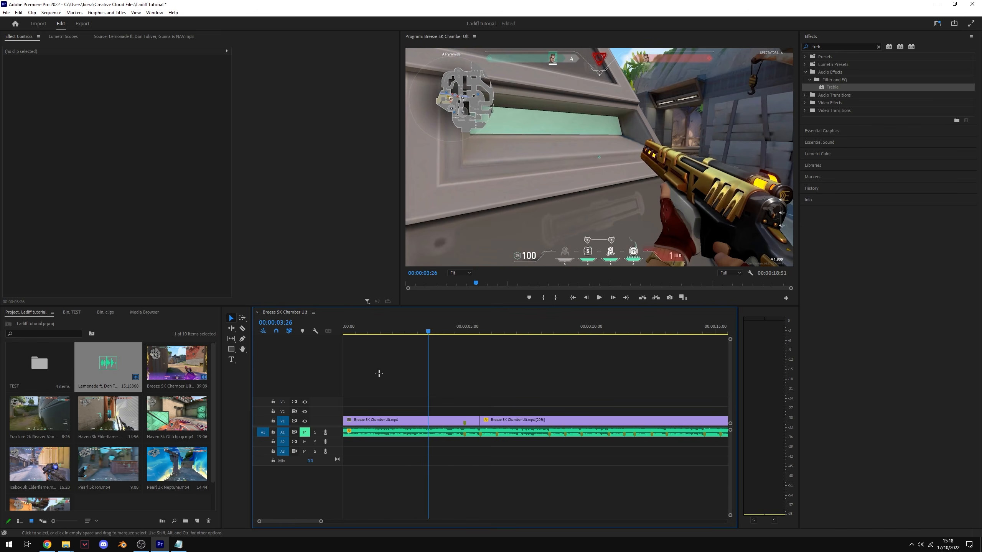
pyautogui.press('space')
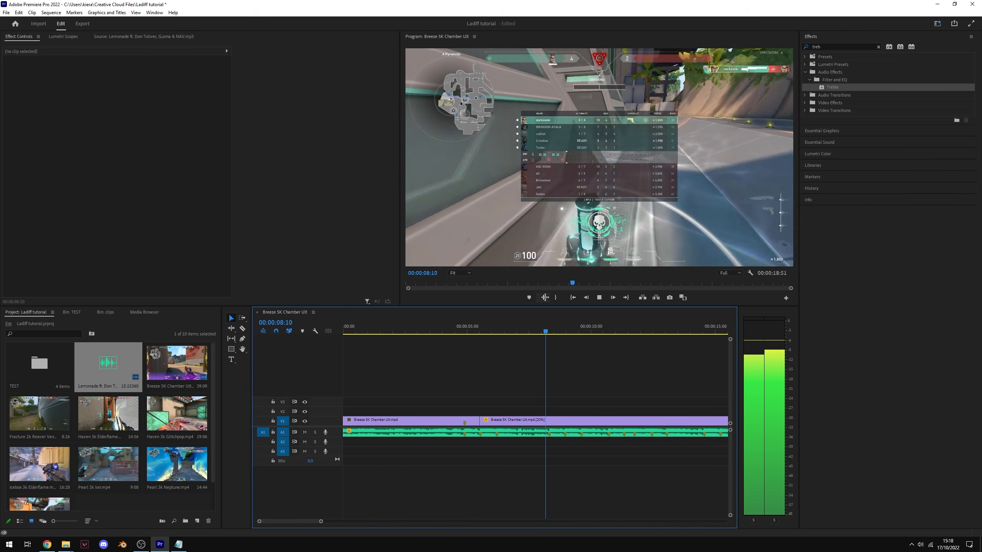
pyautogui.press('space')
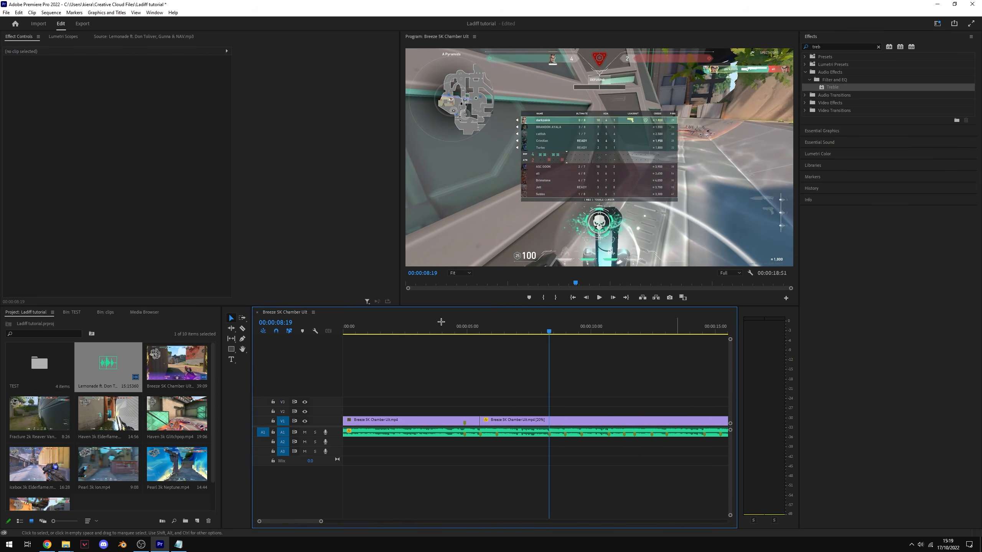
pyautogui.click(558, 423)
pyautogui.hotkey('ctrl', 'k')
pyautogui.click(566, 422)
pyautogui.press('Delete')
# Mute track A1 again and play the start of the slow-motion segment to check its smoothness
pyautogui.click(304, 432)
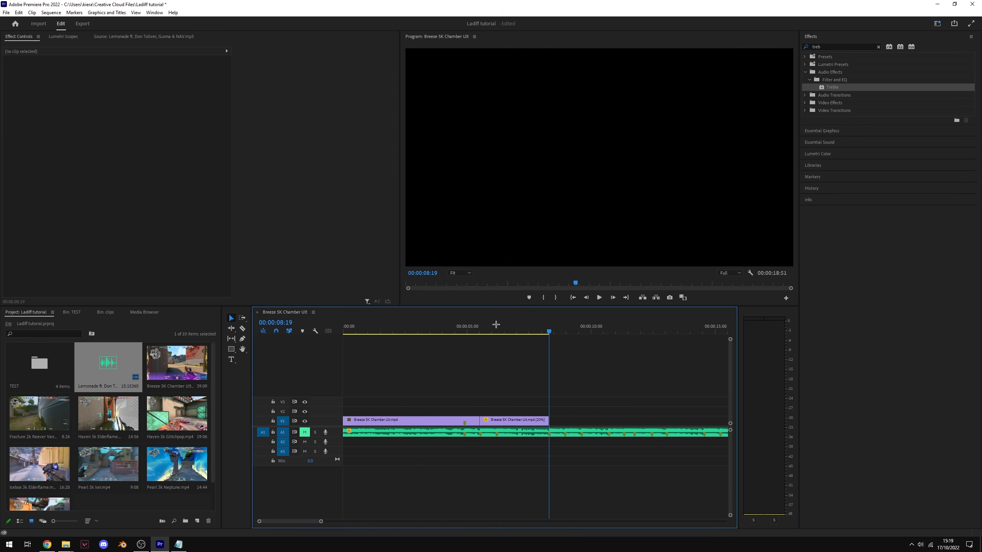
pyautogui.click(481, 325)
pyautogui.press('space')
pyautogui.press('space')
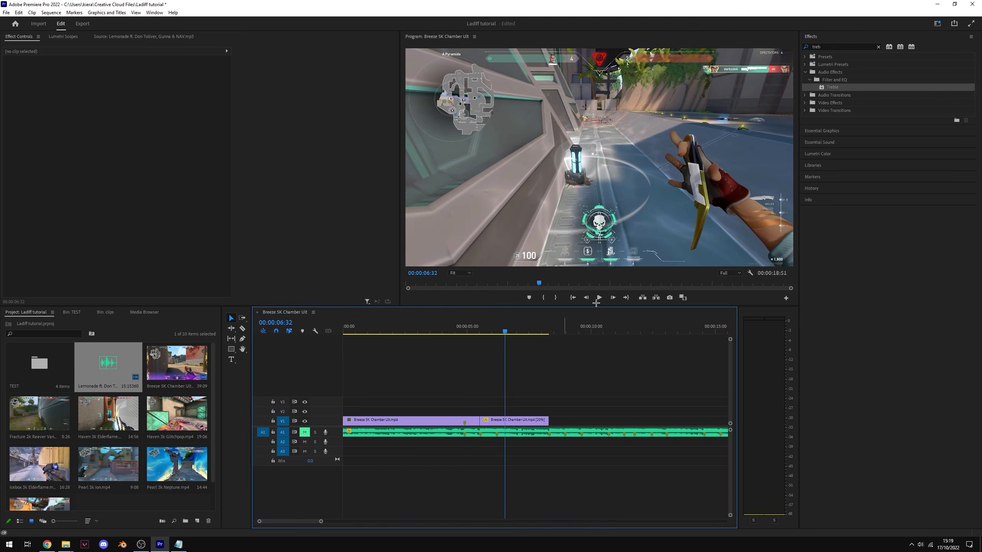
# Set the slowed Breeze segment's time interpolation to Optical Flow and play part of it back
pyautogui.rightClick(524, 417)
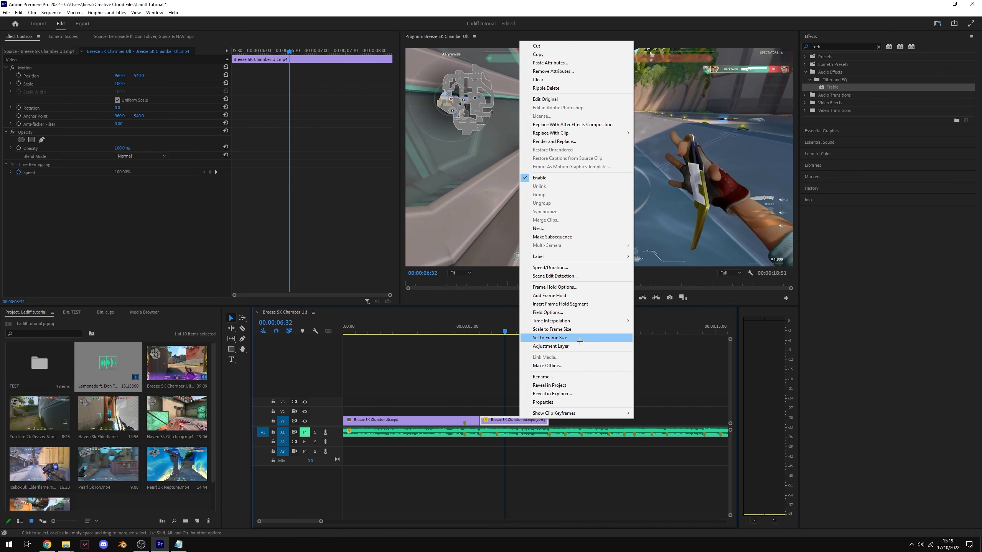
pyautogui.moveTo(578, 322)
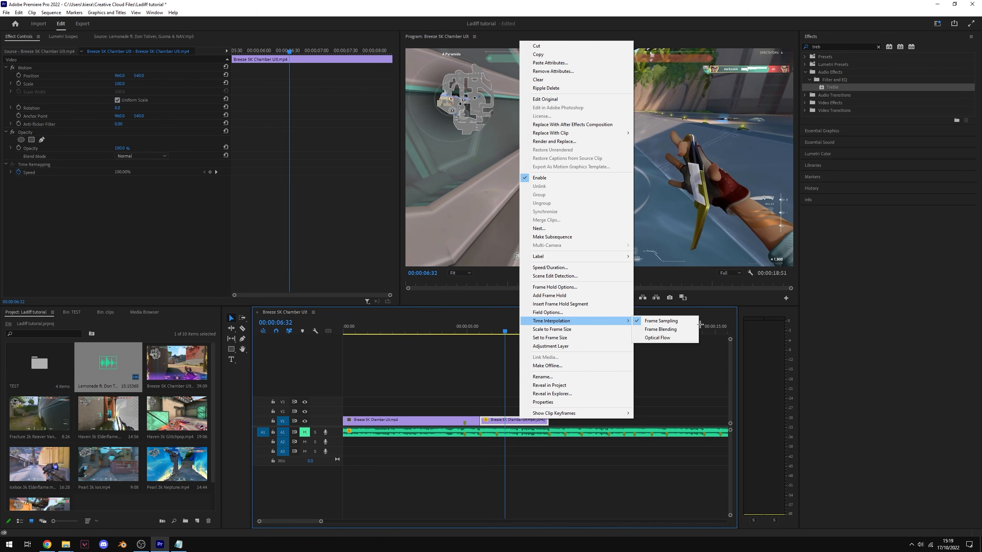
pyautogui.click(672, 337)
pyautogui.press('space')
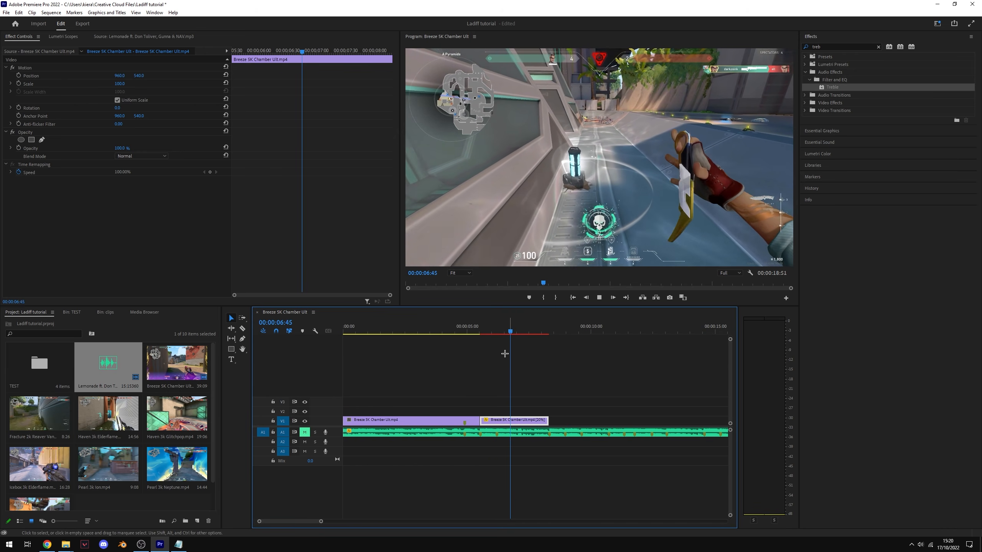
pyautogui.press('space')
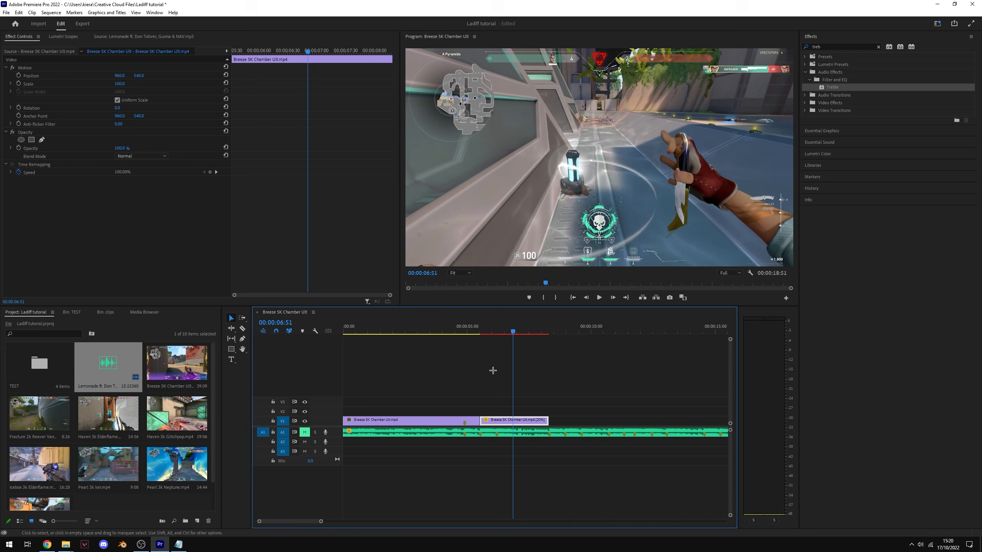
pyautogui.click(548, 381)
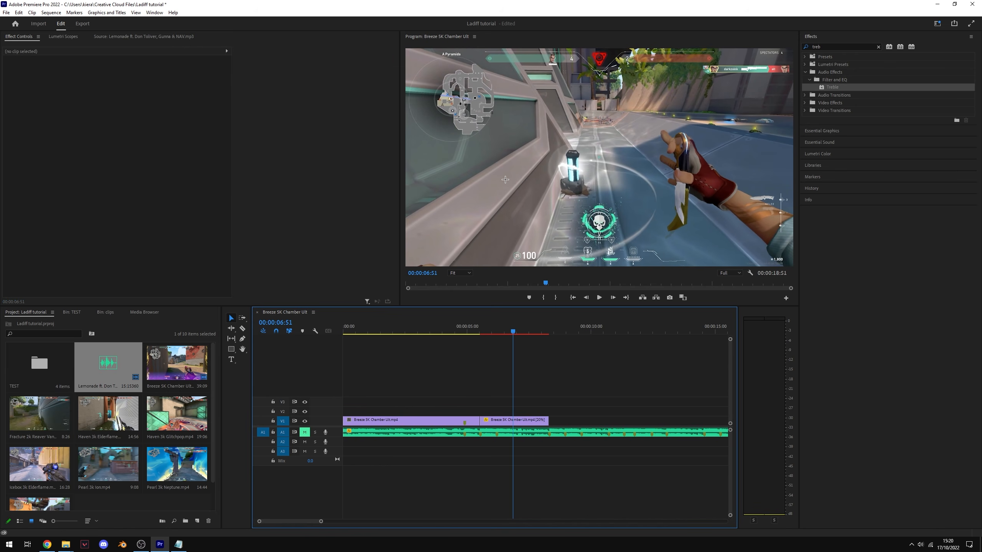
# Create a 1920 × 1080, 60 fps adjustment layer and place it on track V2 so it ends with the slowed segment
pyautogui.scroll(-1, 157, 363)
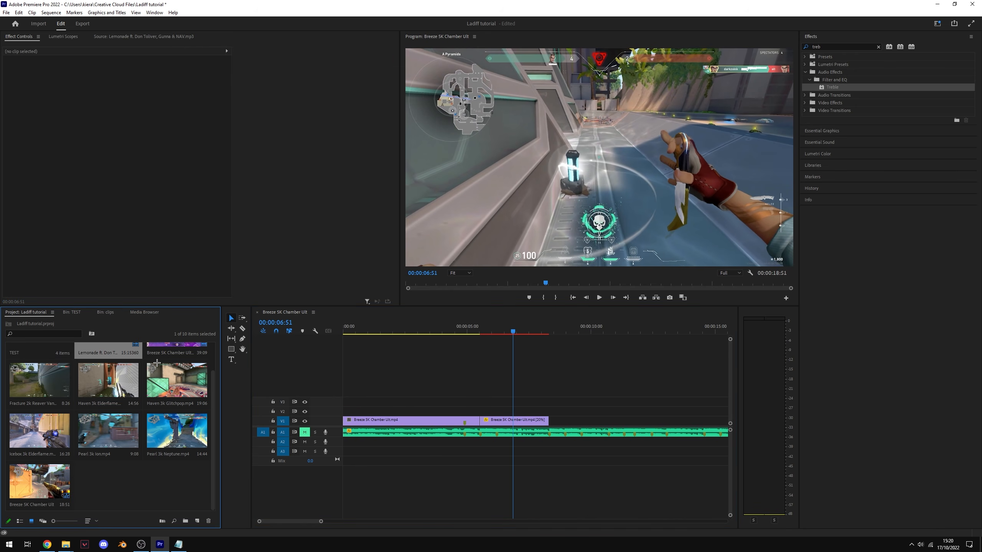
pyautogui.rightClick(120, 478)
pyautogui.moveTo(164, 365)
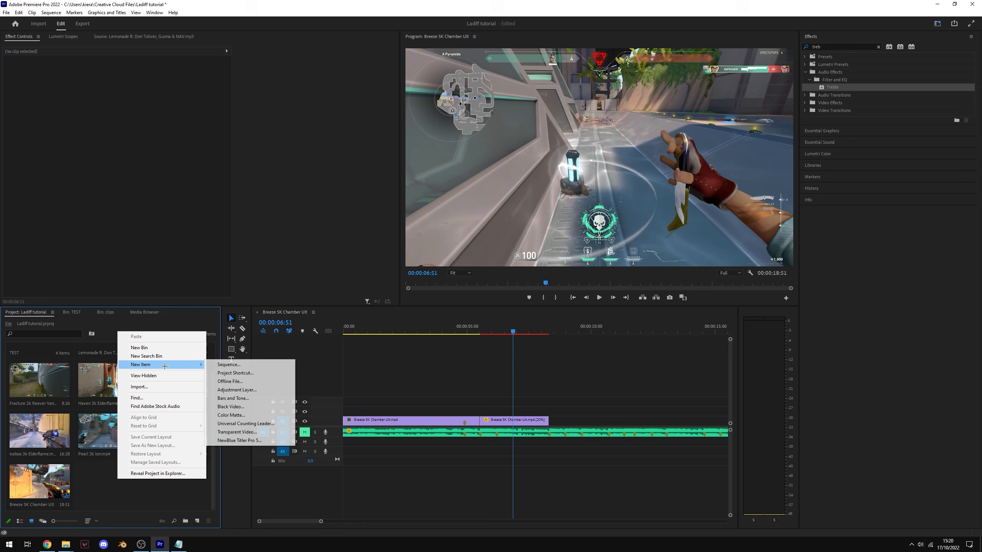
pyautogui.click(252, 390)
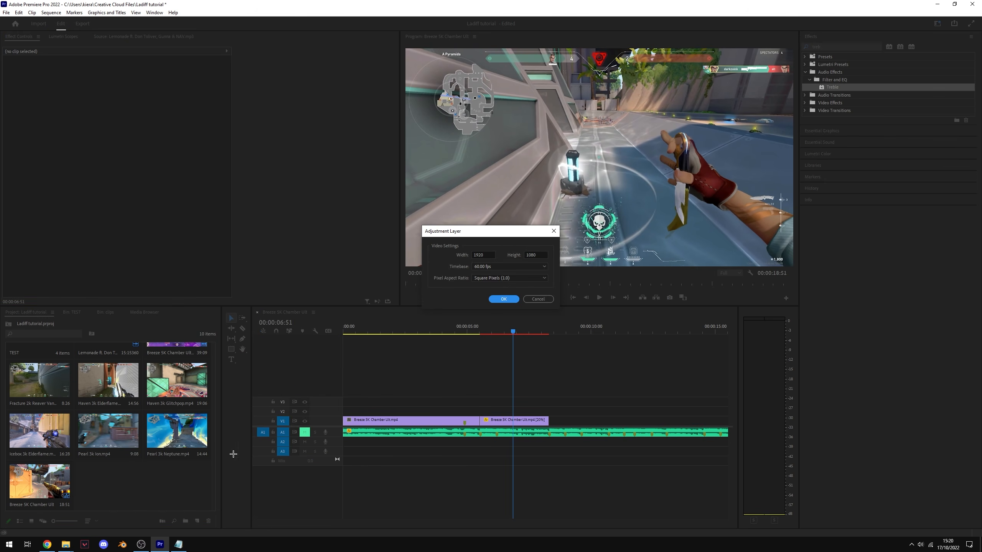
pyautogui.click(504, 299)
pyautogui.moveTo(108, 481); pyautogui.dragTo(480, 411)
pyautogui.moveTo(556, 411); pyautogui.dragTo(500, 412)
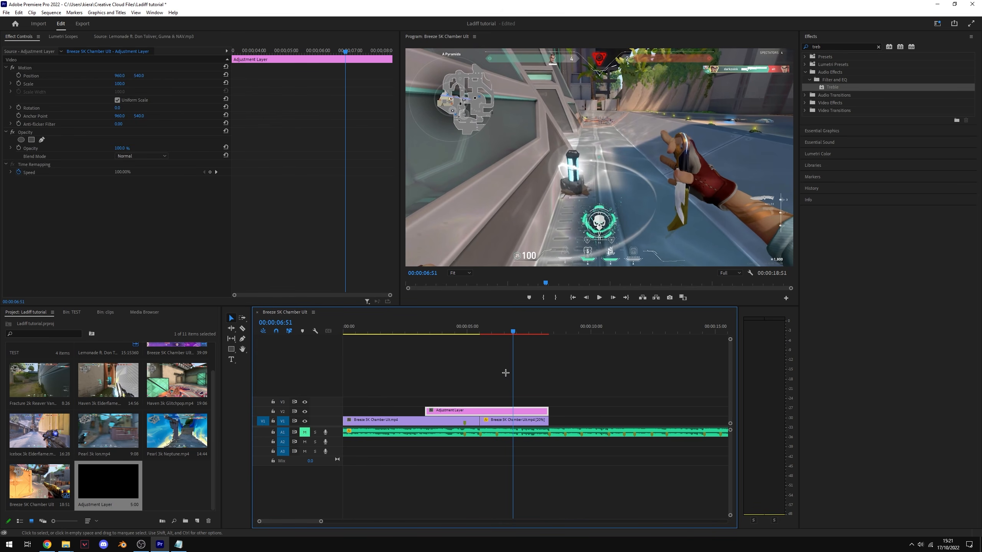
# Trim the adjustment layer's start to the beat marker on the shot frame at 00:00:04:54
pyautogui.click(467, 332)
pyautogui.moveTo(467, 330); pyautogui.dragTo(464, 330)
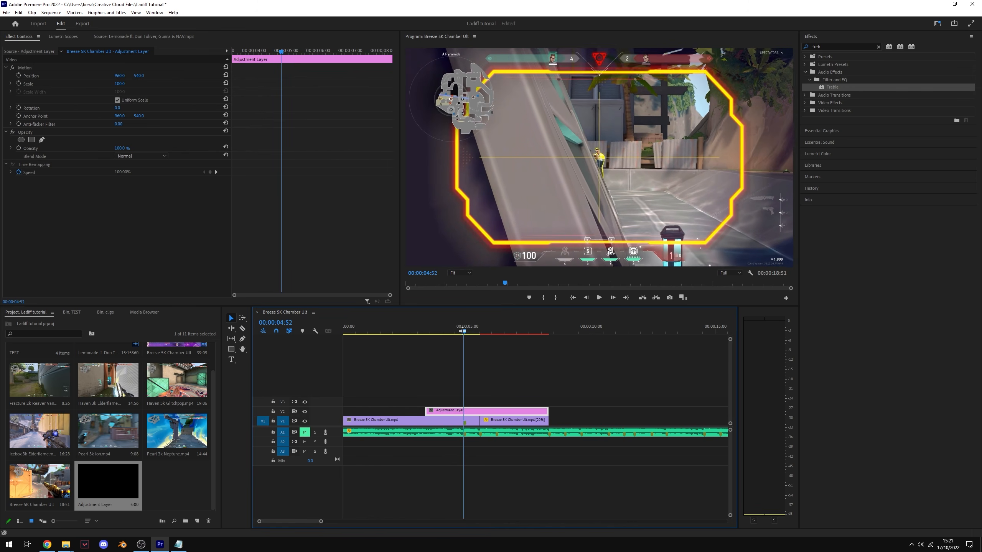
pyautogui.press('=')
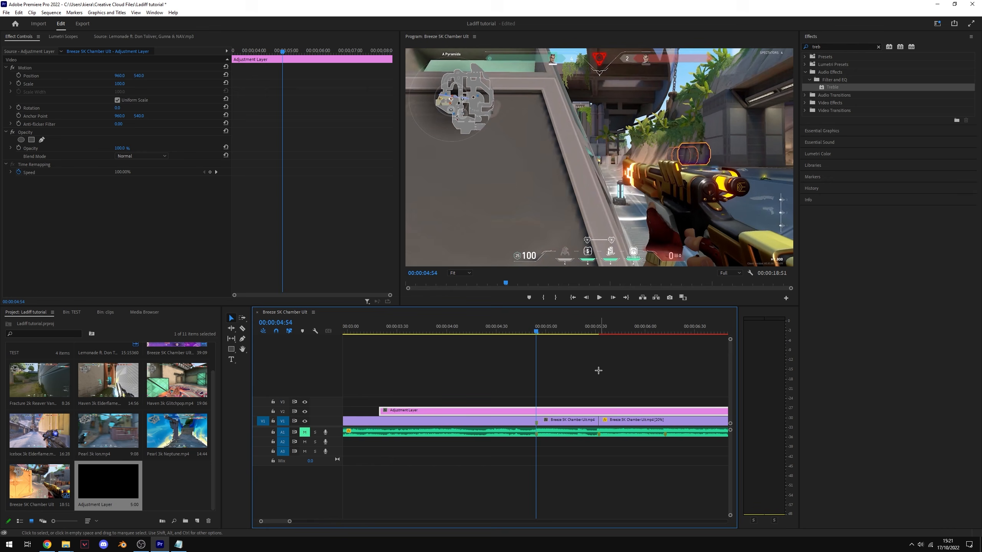
pyautogui.press('-')
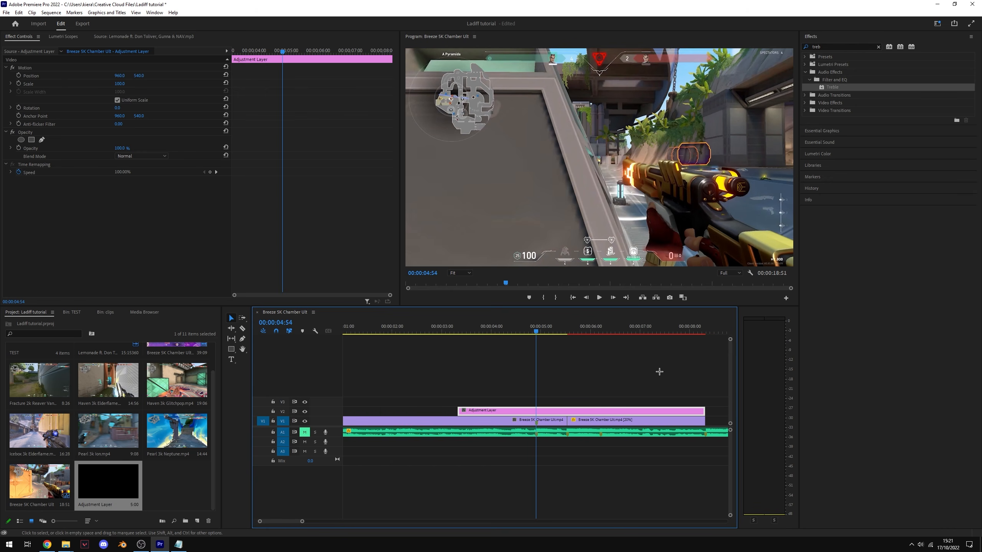
pyautogui.scroll(3, 620, 381)
pyautogui.scroll(-4, 623, 381)
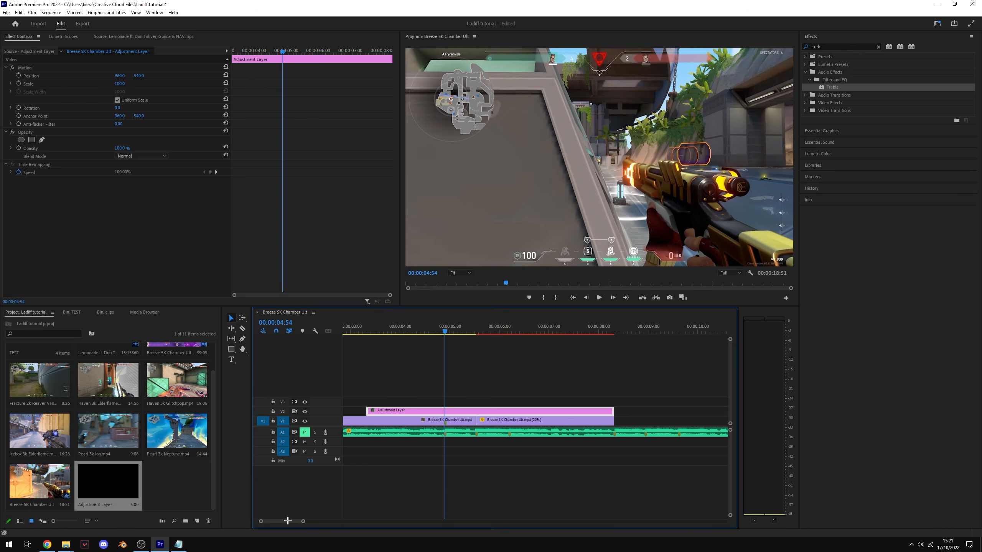
pyautogui.scroll(1, 489, 404)
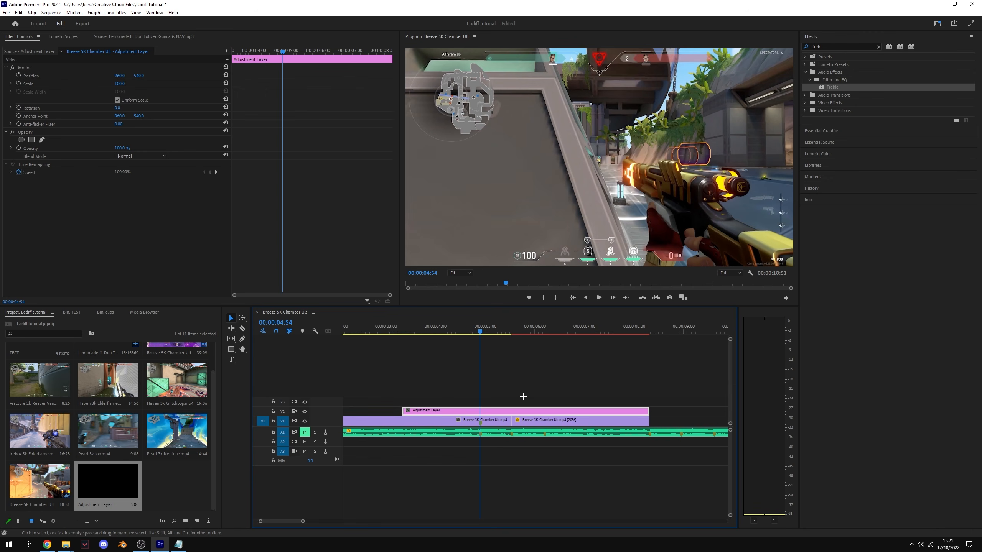
pyautogui.moveTo(480, 332); pyautogui.dragTo(554, 326)
pyautogui.click(477, 331)
pyautogui.press('=')
pyautogui.press('=')
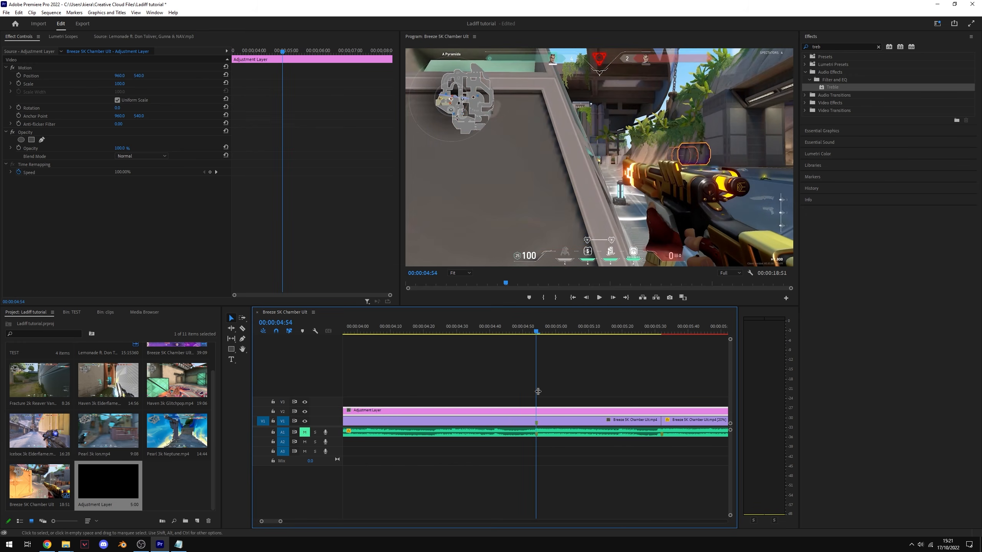
pyautogui.press('-')
pyautogui.moveTo(382, 411); pyautogui.dragTo(535, 410)
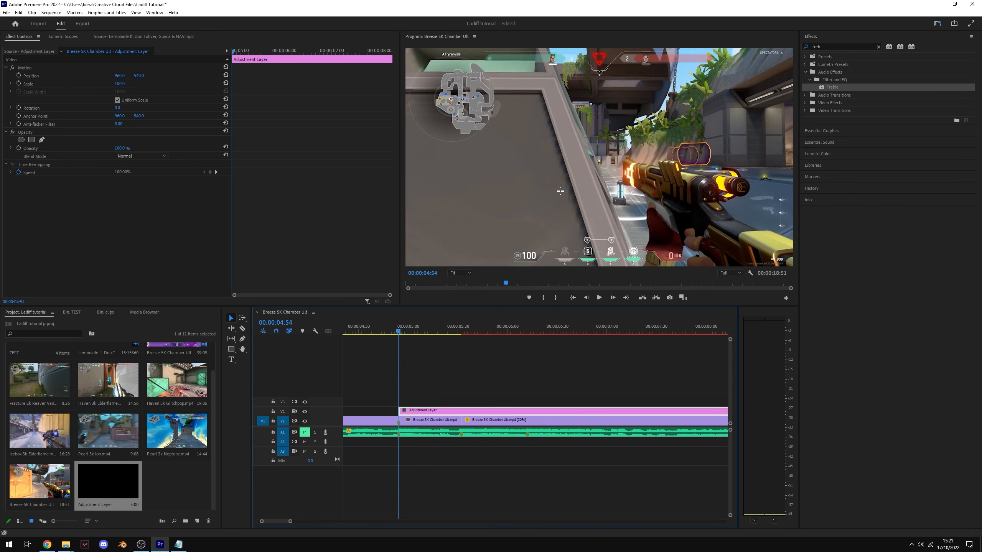
# Search the effects for "brig" and apply Brightness & Contrast to the adjustment layer
pyautogui.click(828, 45)
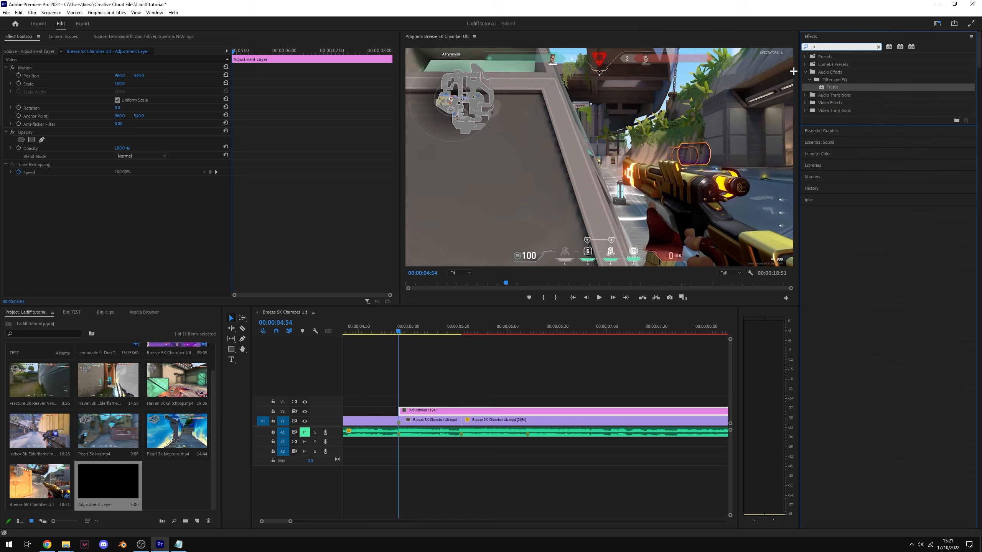
pyautogui.write('brig')
pyautogui.moveTo(846, 118); pyautogui.dragTo(421, 411)
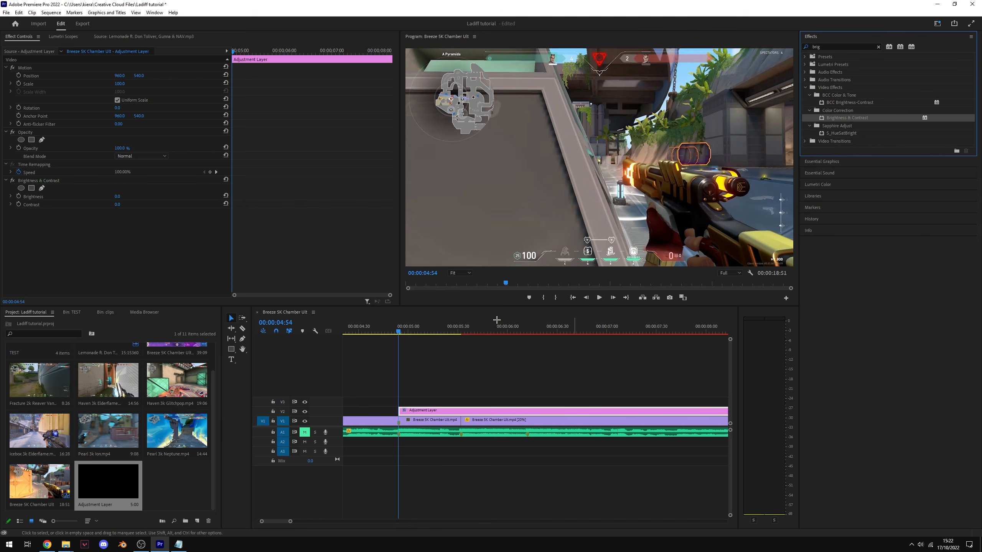
# Set the adjustment layer's Brightness to 100 and keyframe it at its start, 00:00:04:54
pyautogui.click(118, 196)
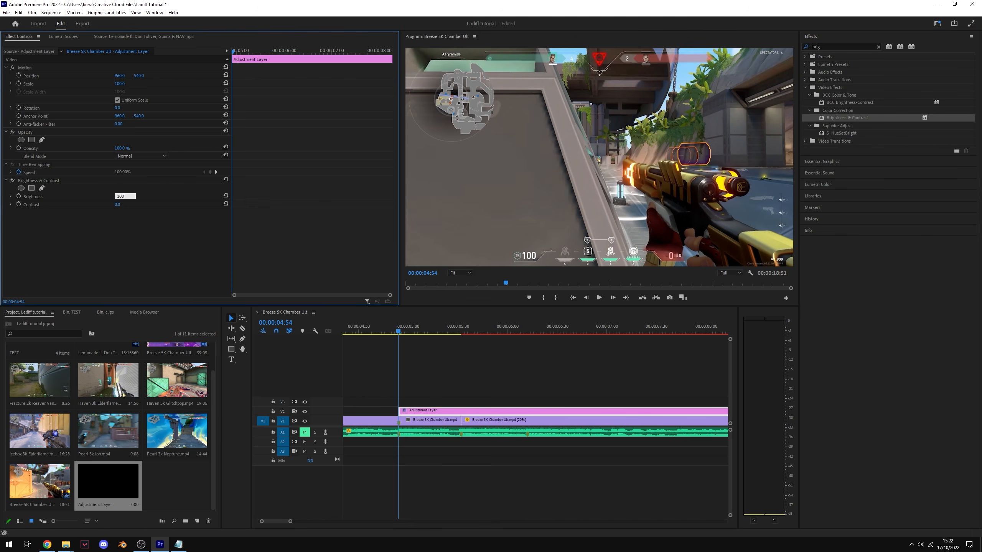
pyautogui.write('100')
pyautogui.press('Return')
pyautogui.click(18, 196)
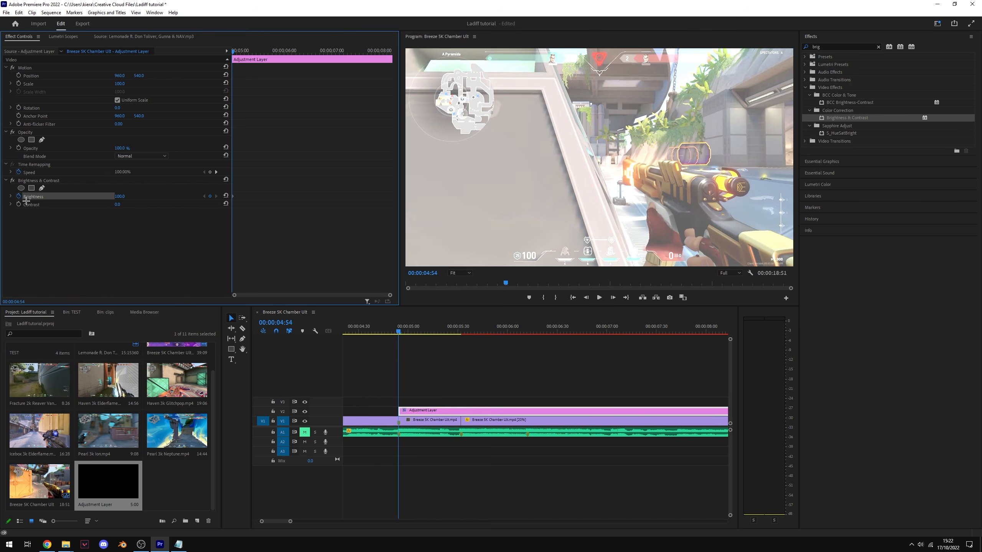
pyautogui.click(278, 196)
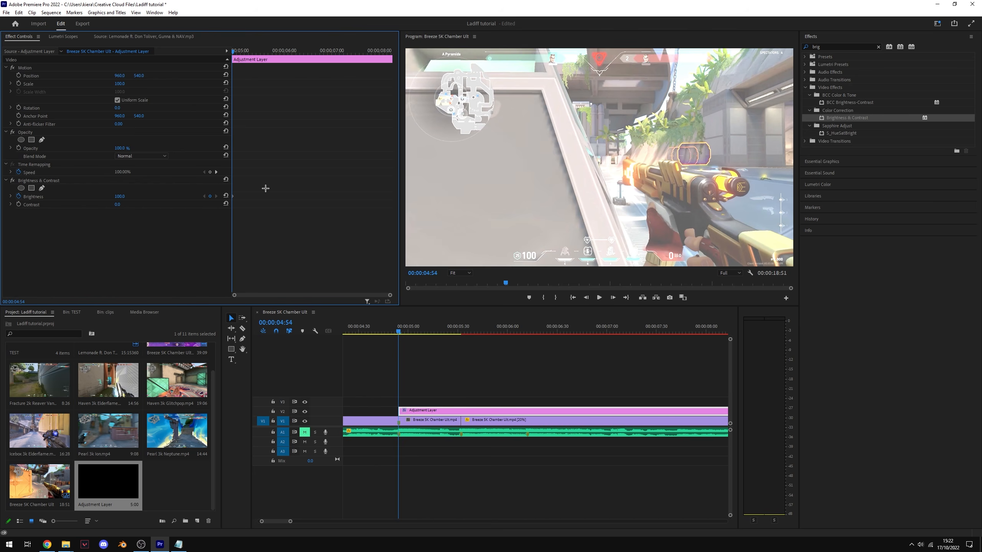
pyautogui.press('=')
pyautogui.moveTo(233, 196); pyautogui.dragTo(247, 196)
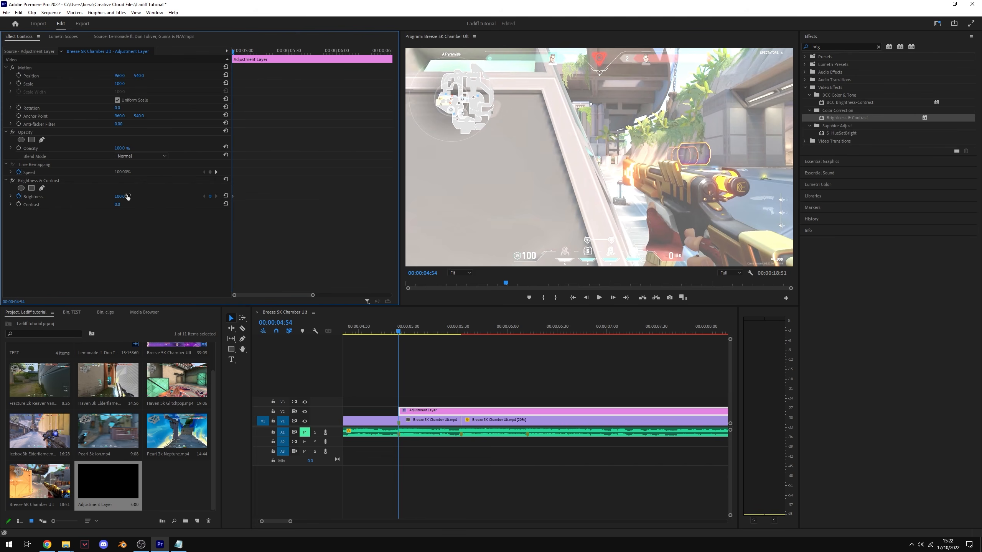
# Keyframe the adjustment layer's Brightness at 0 on 00:00:05:25 and scrub through the brightness fade
pyautogui.moveTo(233, 51); pyautogui.dragTo(277, 60)
pyautogui.moveTo(444, 332)
pyautogui.mouseDown()
pyautogui.moveTo(407, 333)
pyautogui.moveTo(449, 341)
pyautogui.mouseUp()
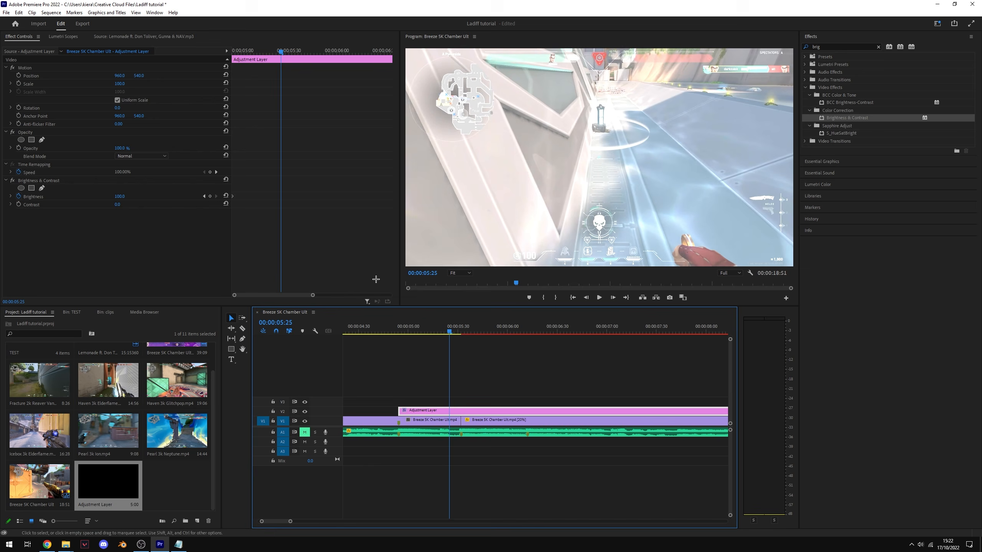
pyautogui.click(119, 197)
pyautogui.write('0')
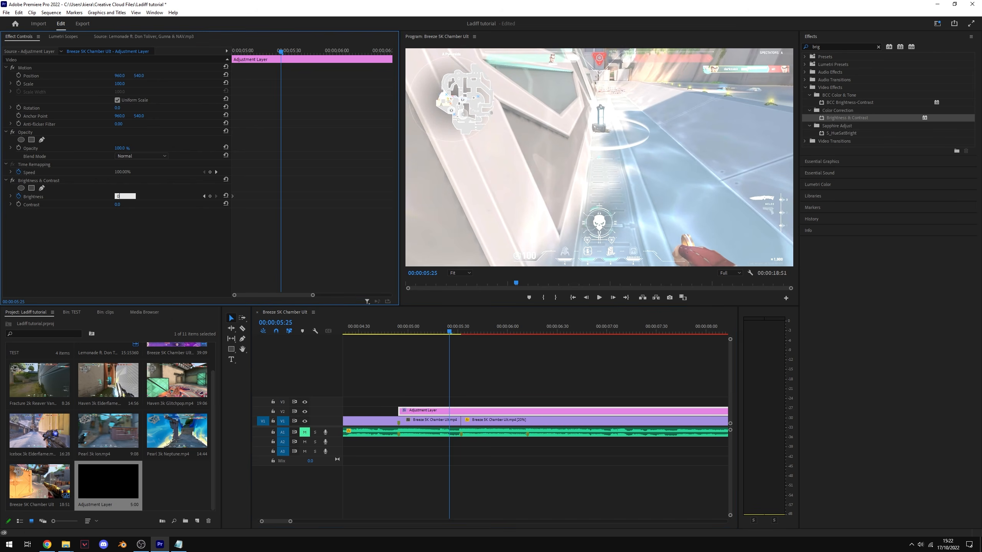
pyautogui.press('Return')
pyautogui.moveTo(302, 181); pyautogui.dragTo(277, 208)
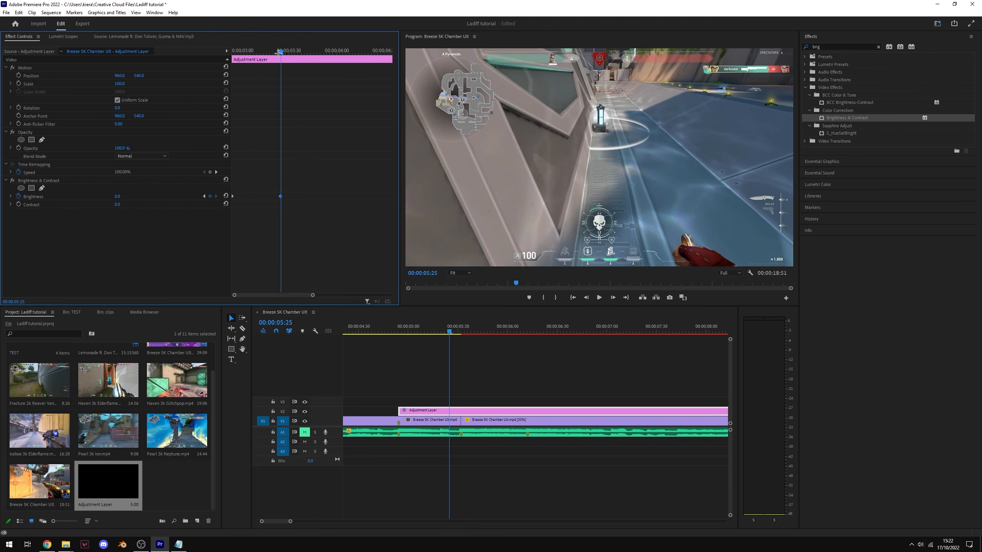
pyautogui.moveTo(279, 52); pyautogui.dragTo(224, 61)
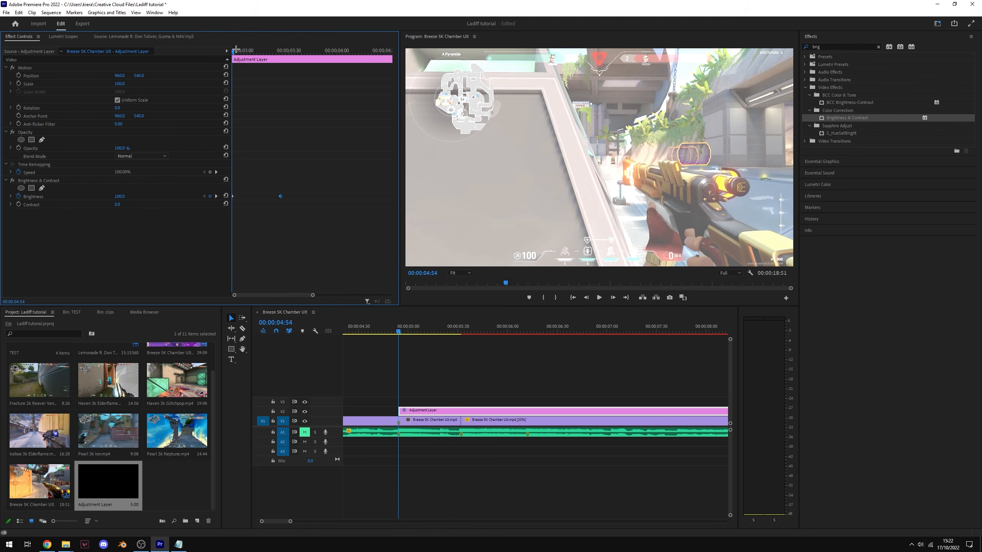
pyautogui.moveTo(233, 50); pyautogui.dragTo(261, 50)
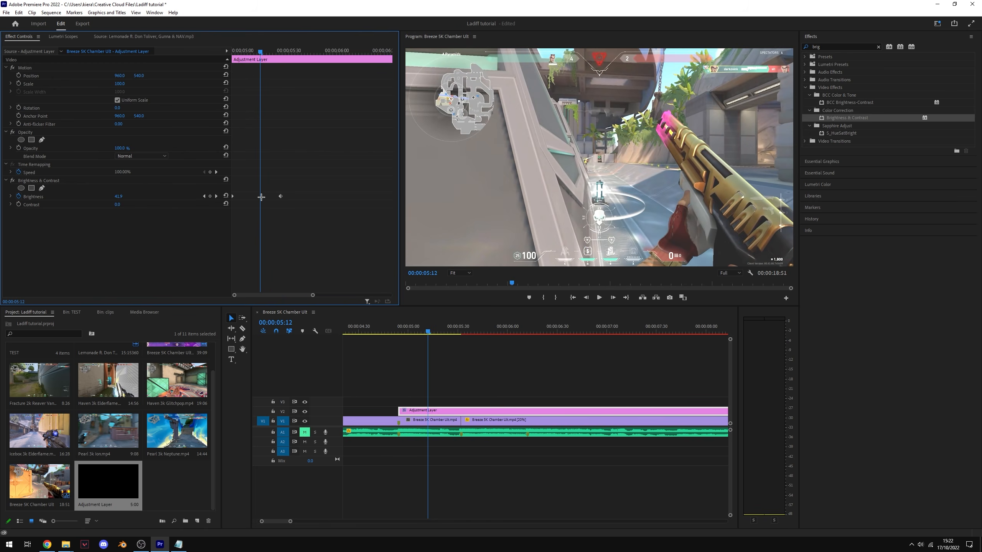
# Try easing the Brightness keyframes with their value graph expanded
pyautogui.click(12, 197)
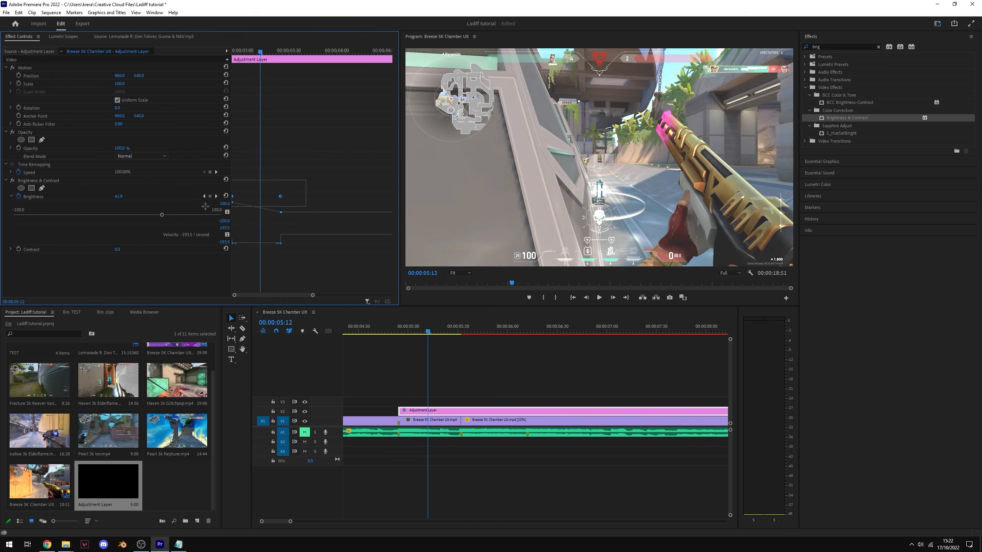
pyautogui.rightClick(281, 196)
pyautogui.click(307, 303)
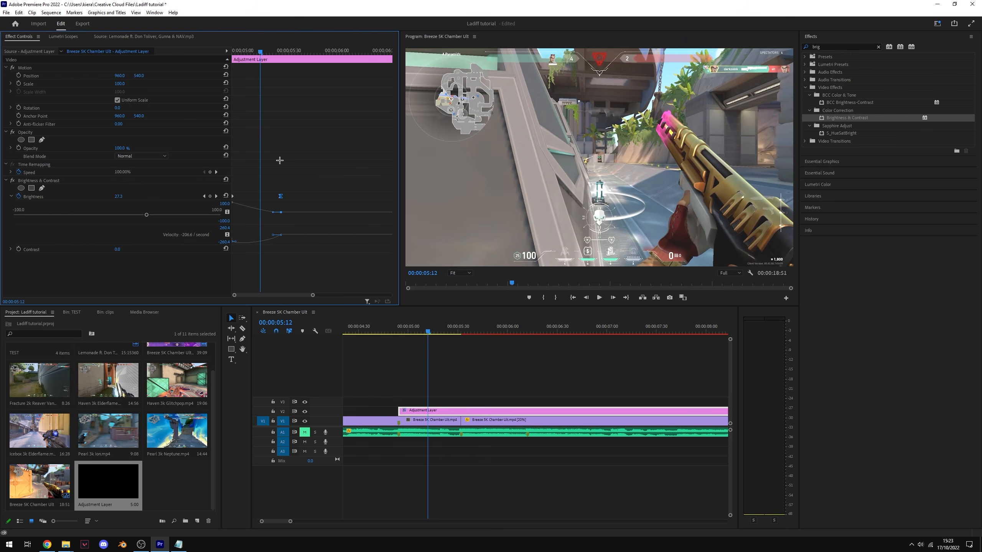
pyautogui.hotkey('ctrl', 'z')
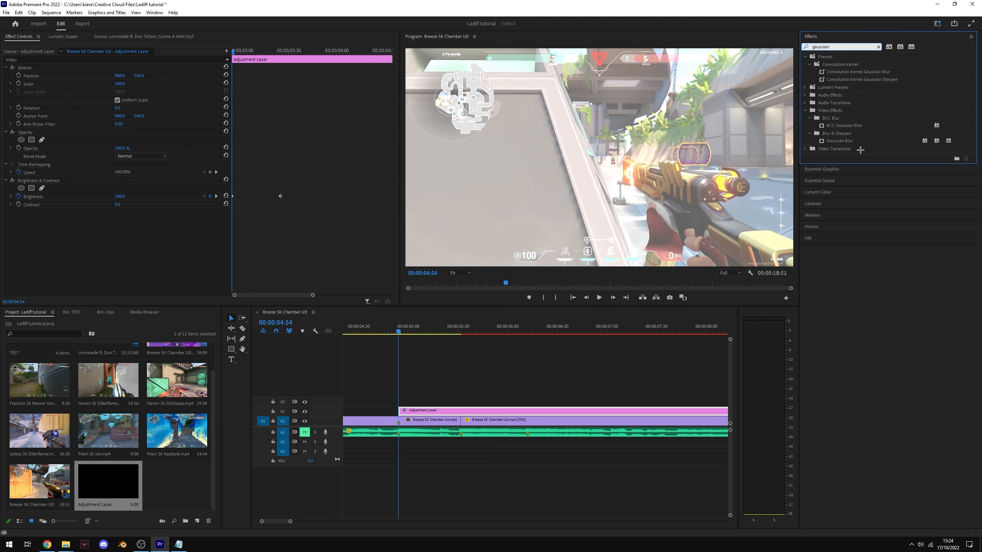
# Apply Gaussian Blur to the adjustment layer and keyframe its Blurriness at 20 on 00:00:04:54
pyautogui.moveTo(843, 142); pyautogui.dragTo(846, 180)
pyautogui.moveTo(545, 323); pyautogui.dragTo(483, 411)
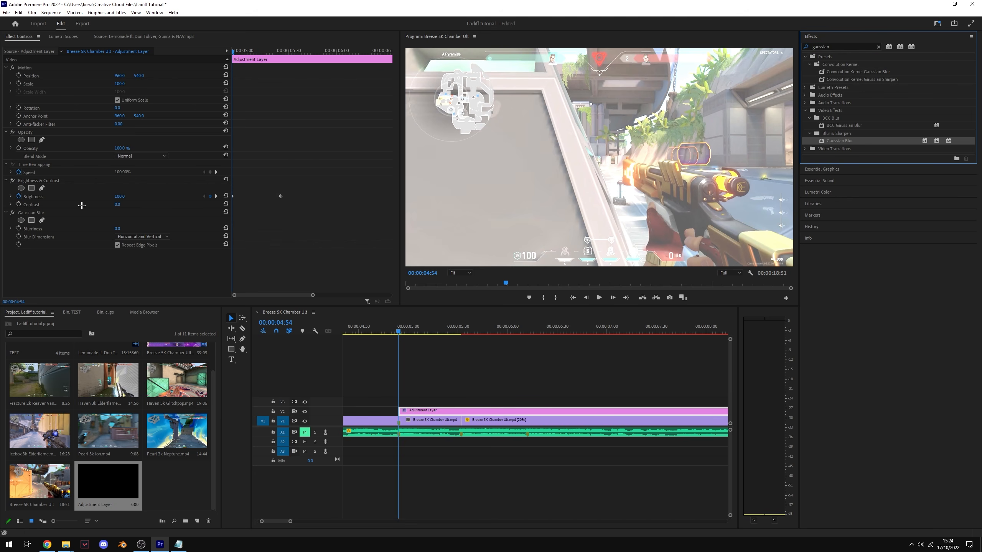
pyautogui.click(118, 228)
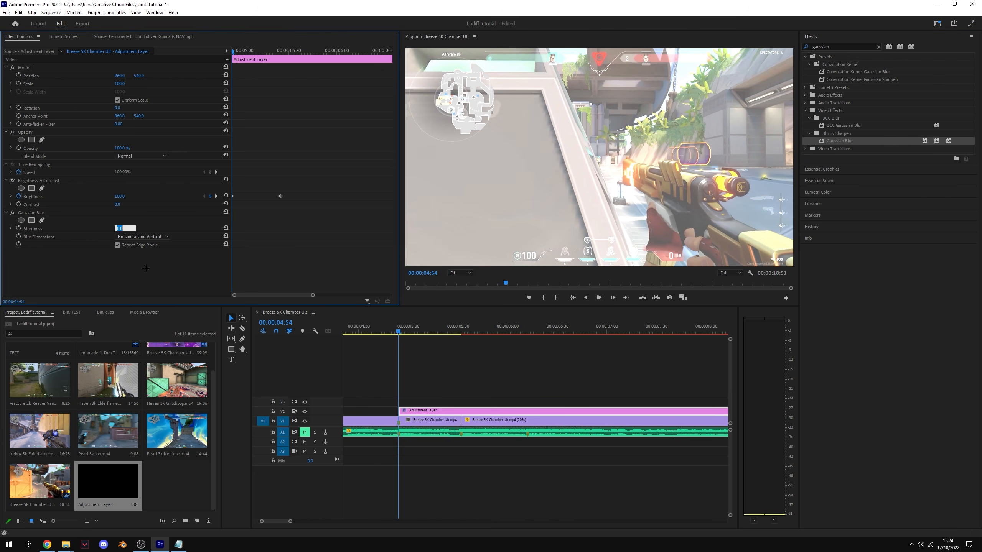
pyautogui.write('20')
pyautogui.press('Return')
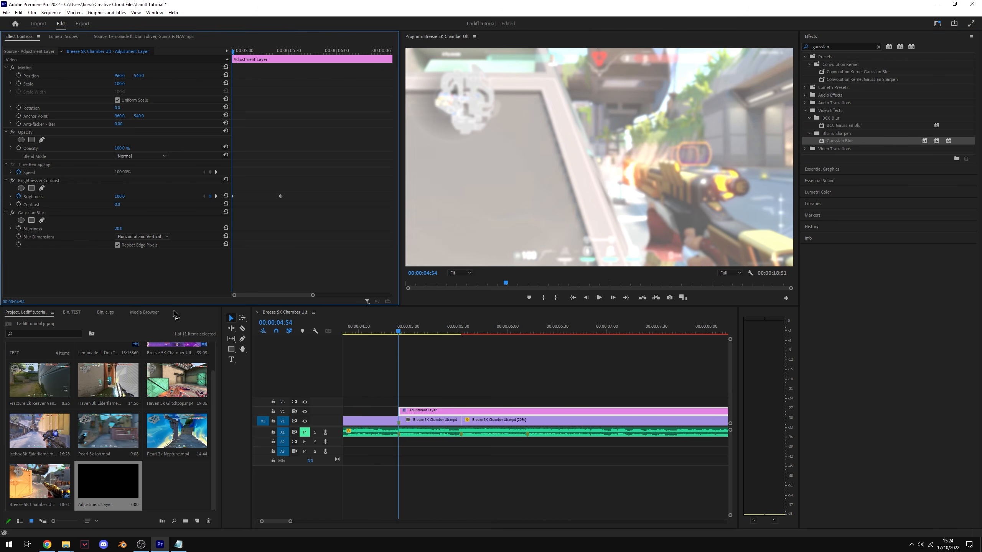
pyautogui.click(18, 228)
# Keyframe the Gaussian Blur's Blurriness at 0 on the second Brightness keyframe, 00:00:05:25
pyautogui.click(216, 197)
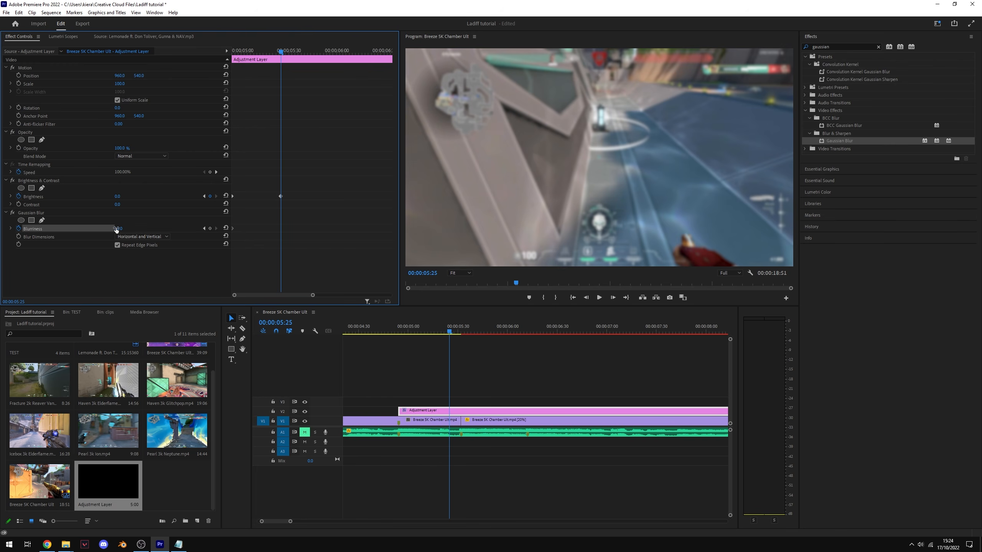
pyautogui.click(118, 228)
pyautogui.write('0')
pyautogui.press('Return')
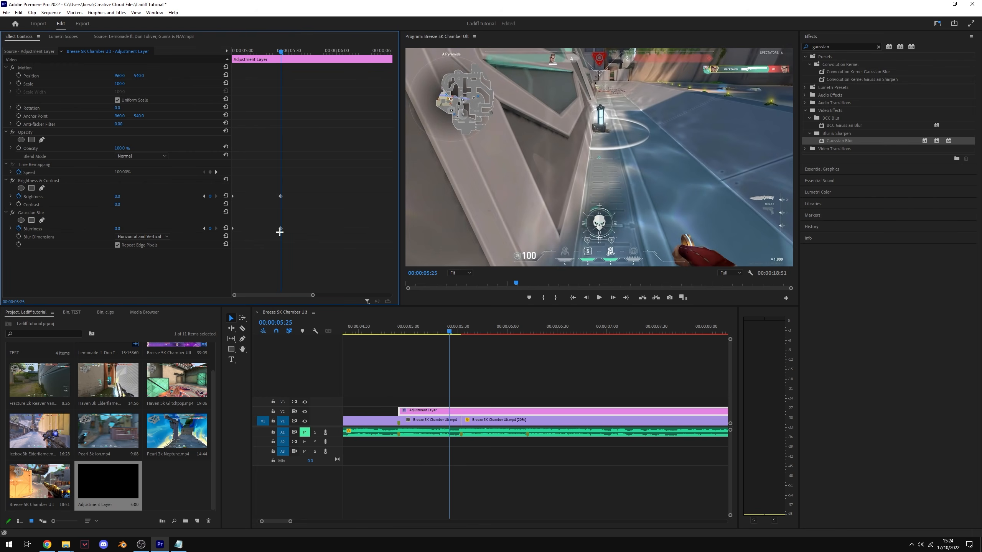
# Play and scrub through the kill shot to review the combined brightness and blur fade
pyautogui.moveTo(278, 55)
pyautogui.mouseDown()
pyautogui.moveTo(223, 49)
pyautogui.moveTo(305, 62)
pyautogui.moveTo(280, 63)
pyautogui.mouseUp()
pyautogui.click(424, 380)
pyautogui.press('-')
pyautogui.press('space')
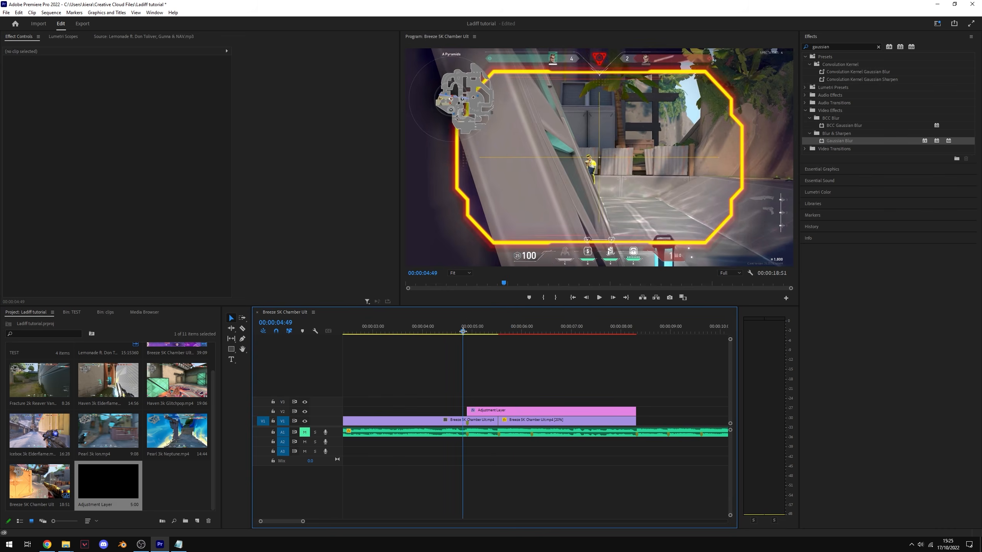
pyautogui.moveTo(463, 332); pyautogui.dragTo(496, 331)
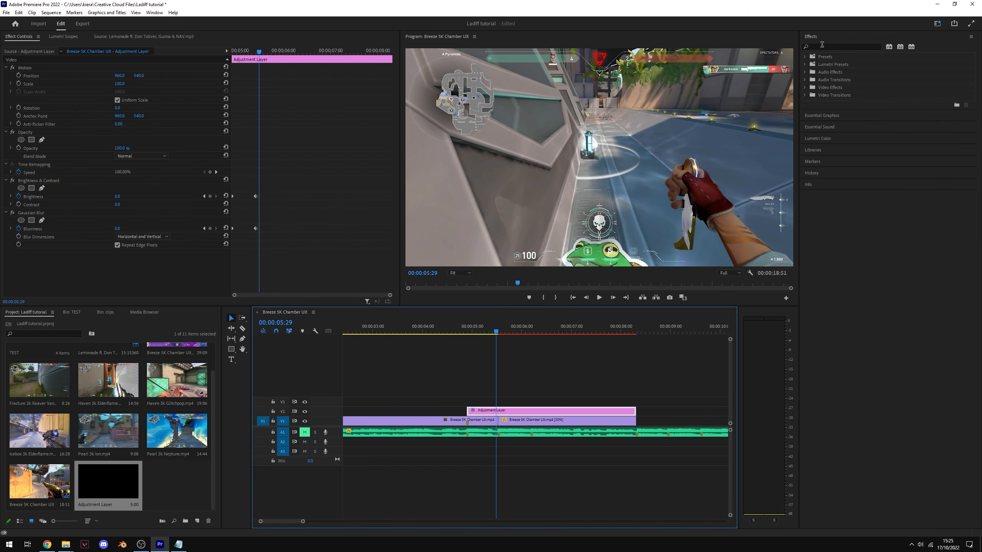
# Apply Lens Distortion to the adjustment layer and keyframe its Curvature at -20 on 00:00:04:54
pyautogui.click(821, 47)
pyautogui.write('lens dis')
pyautogui.moveTo(840, 133); pyautogui.dragTo(484, 413)
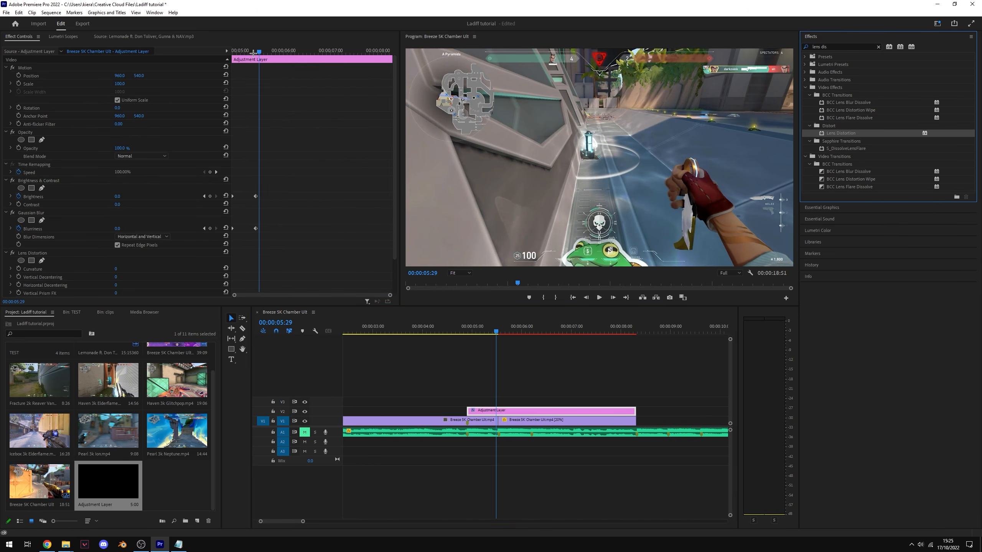
pyautogui.moveTo(259, 52); pyautogui.dragTo(232, 53)
pyautogui.scroll(-3, 154, 193)
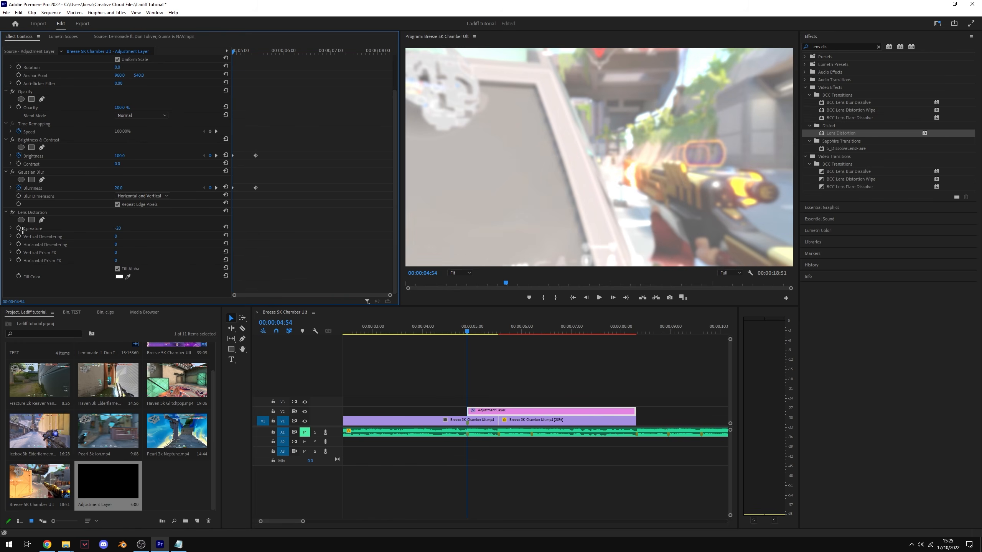
pyautogui.click(19, 229)
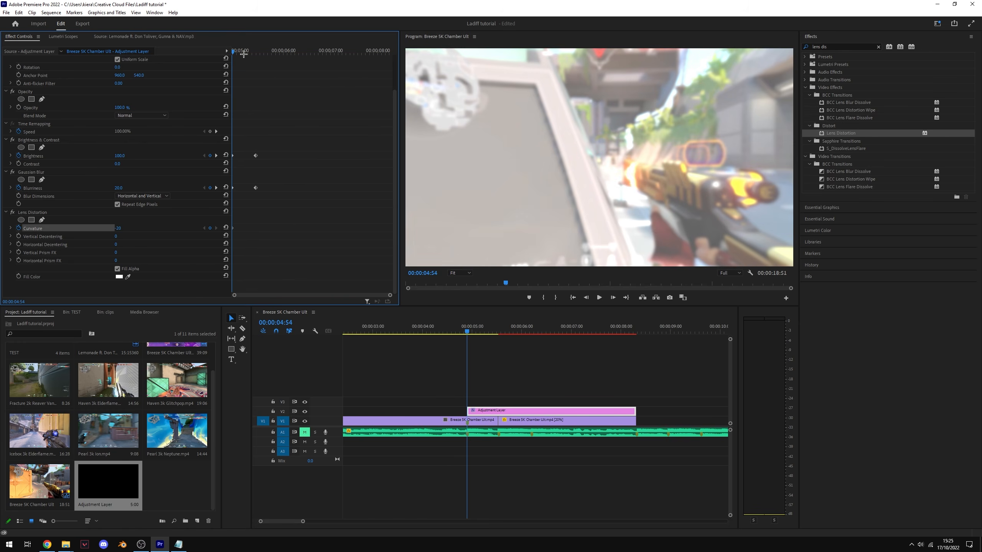
# Keyframe the Lens Distortion's Curvature at 0 on 00:00:05:25, aligned with the other ending keyframes
pyautogui.click(256, 52)
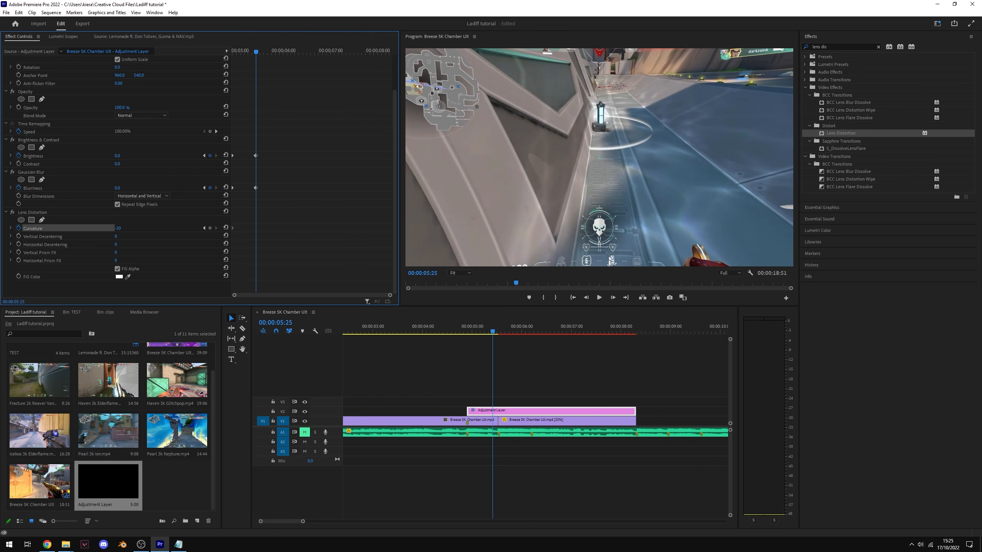
pyautogui.click(120, 228)
pyautogui.write('0')
pyautogui.press('Return')
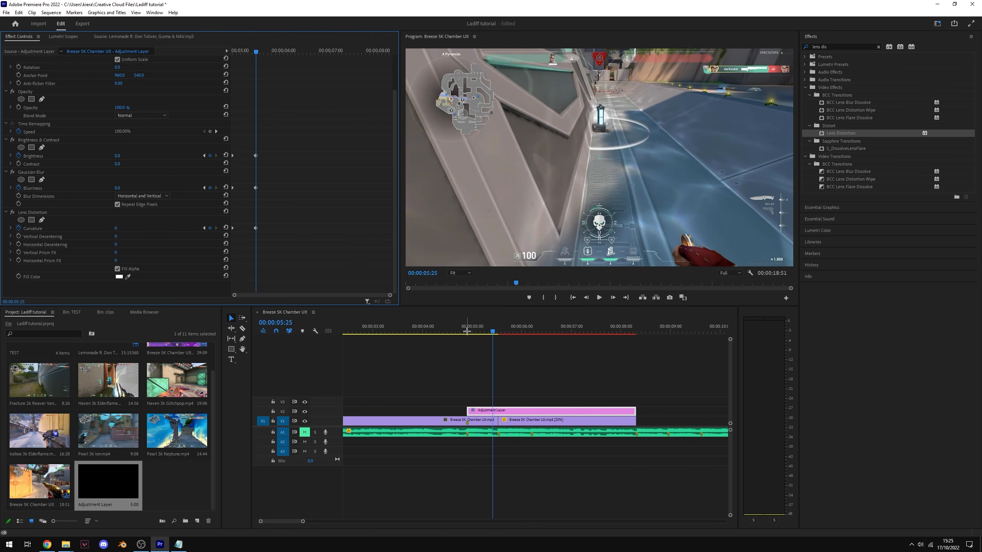
# Play back the kill shot with the lens distortion added and check a frame in the slowed segment
pyautogui.click(423, 329)
pyautogui.press('space')
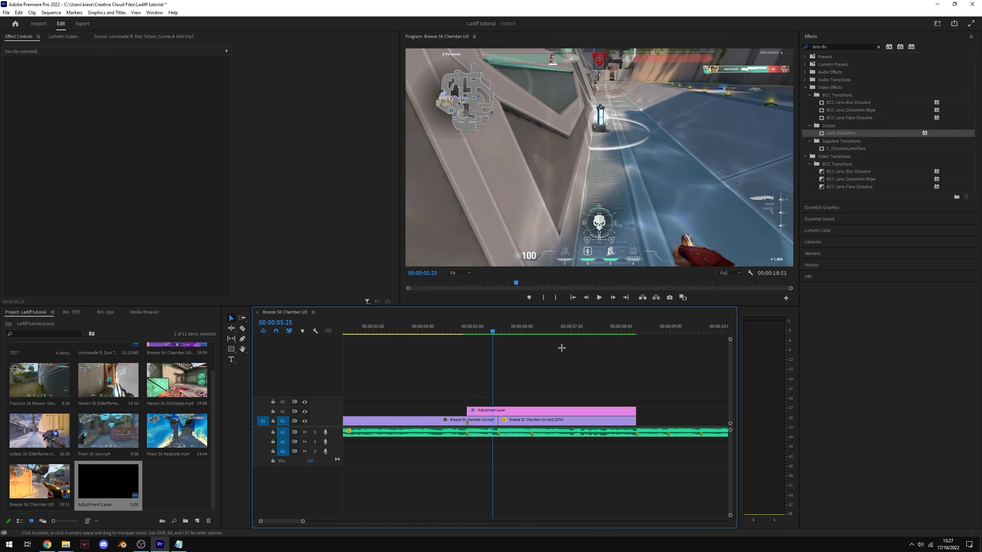
pyautogui.click(520, 334)
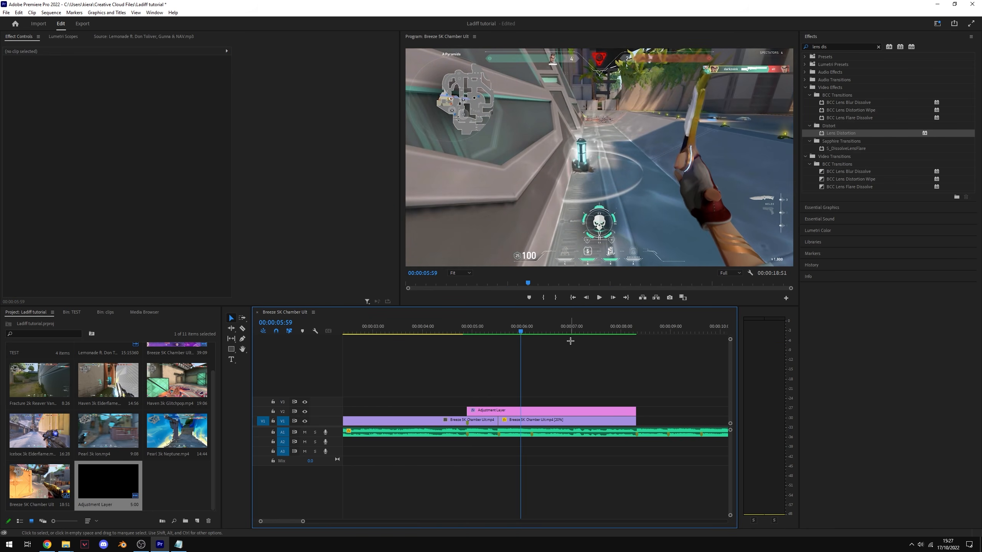
# Mark the range from 00:00:04:40 to 00:00:08:22, render its effects and review part of the rendered playback
pyautogui.click(455, 330)
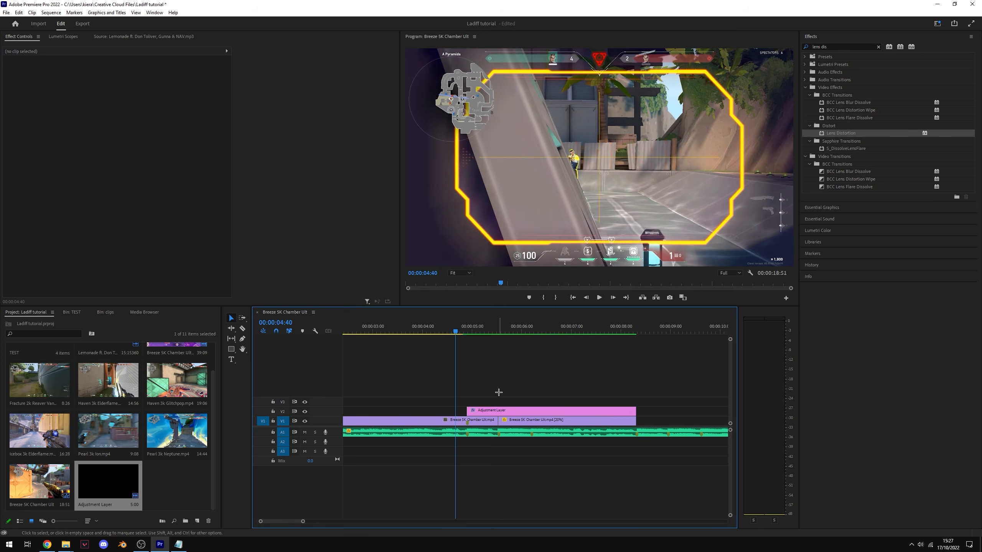
pyautogui.press('i')
pyautogui.click(638, 329)
pyautogui.press('o')
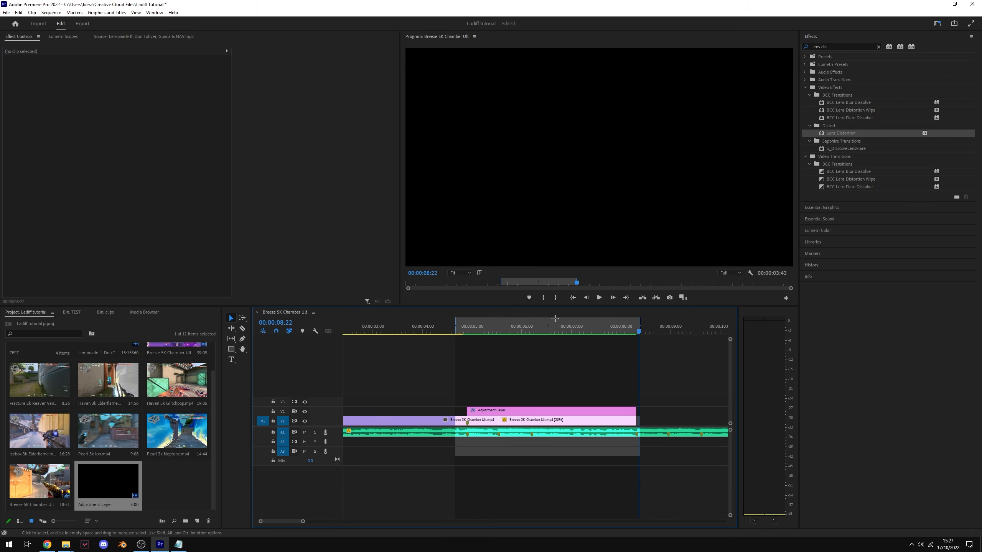
pyautogui.click(51, 12)
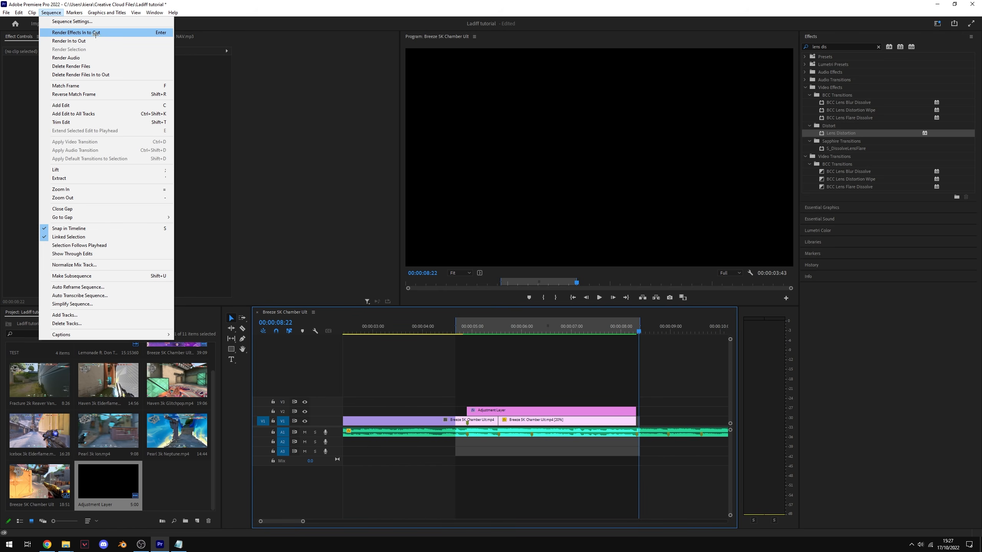
pyautogui.click(95, 34)
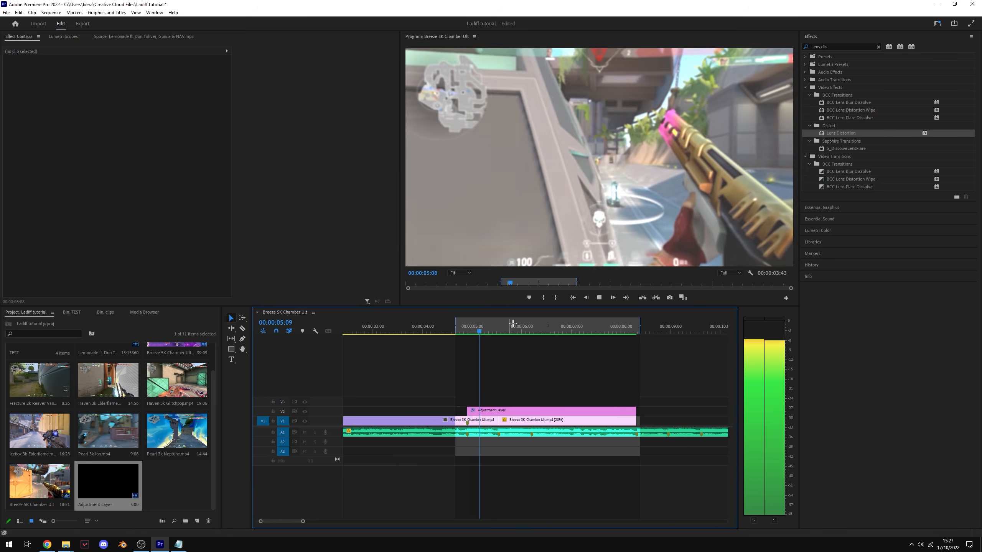
pyautogui.press('space')
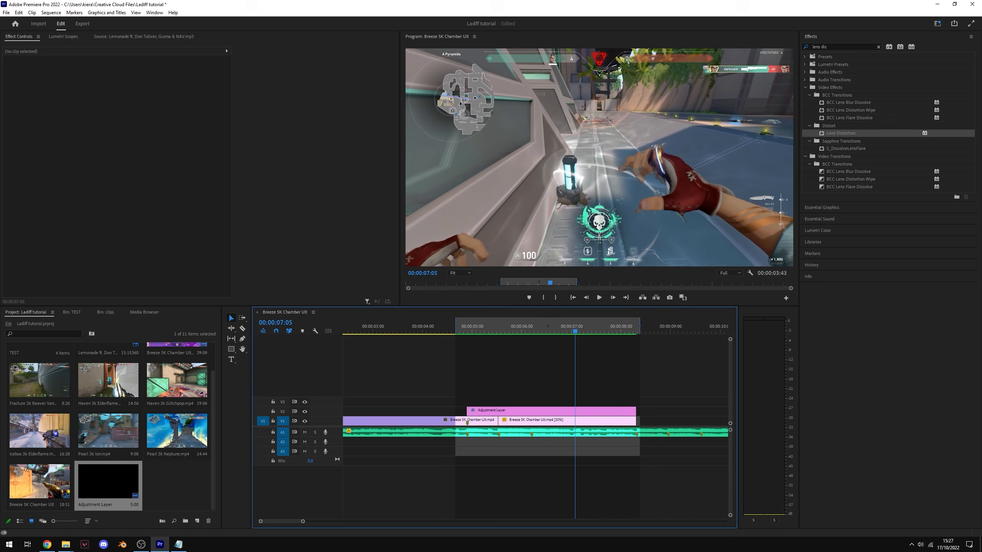
pyautogui.click(526, 329)
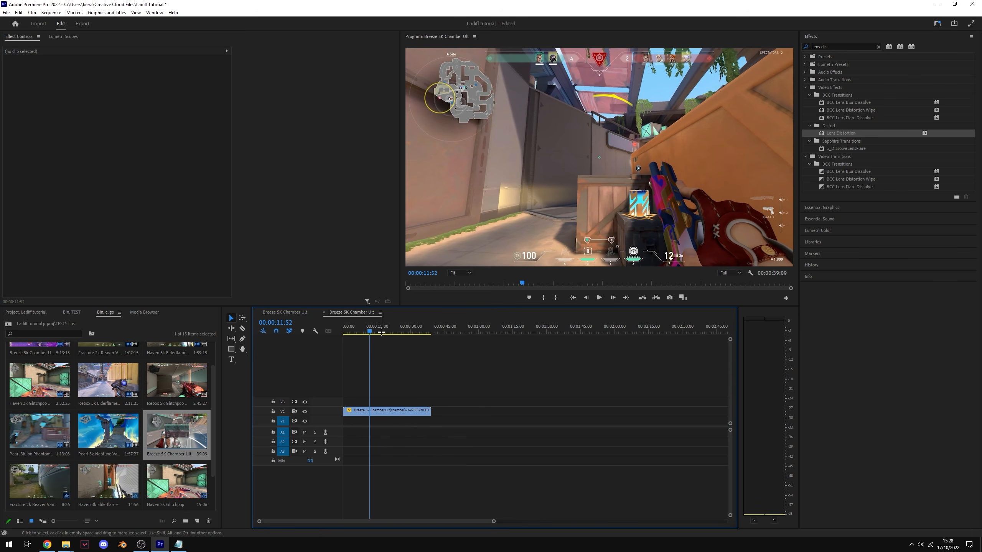
# Check the speed setting of the nested Breeze 5K Chamber clip and play it from the start
pyautogui.moveTo(358, 332); pyautogui.dragTo(341, 333)
pyautogui.click(370, 413)
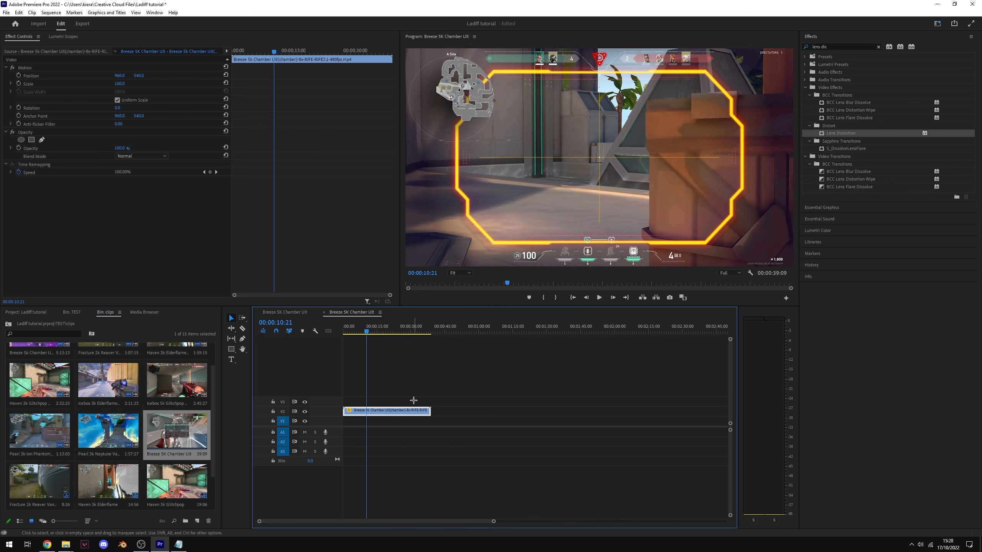
pyautogui.rightClick(400, 411)
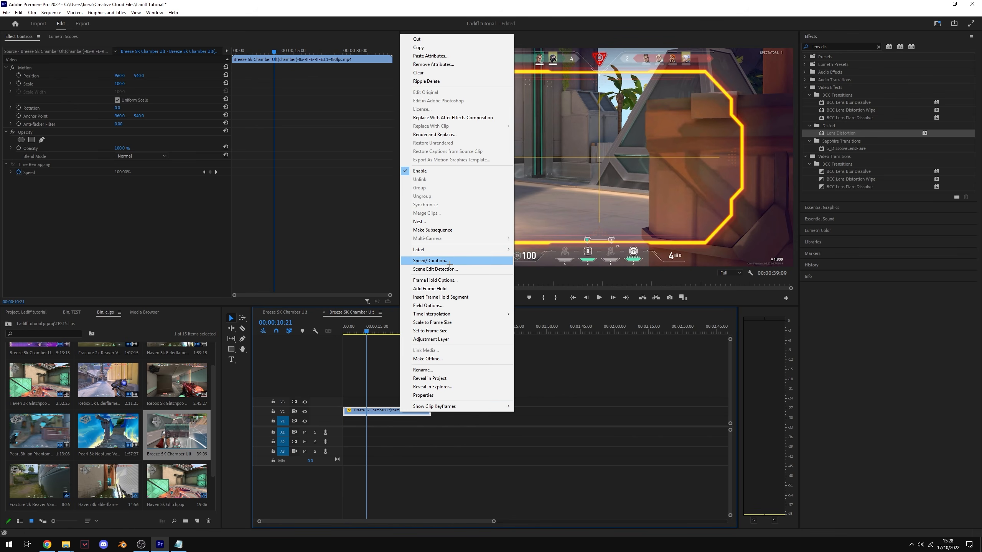
pyautogui.click(450, 265)
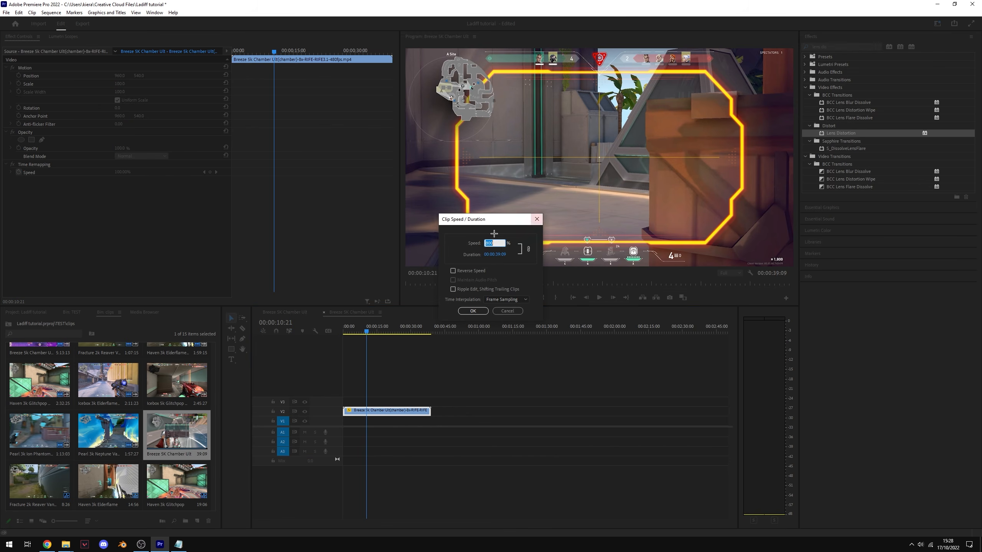
pyautogui.click(507, 311)
pyautogui.click(345, 332)
pyautogui.press('space')
# Set the nested Chamber clip's speed to 100% and play back the beginning of the sequence
pyautogui.rightClick(374, 410)
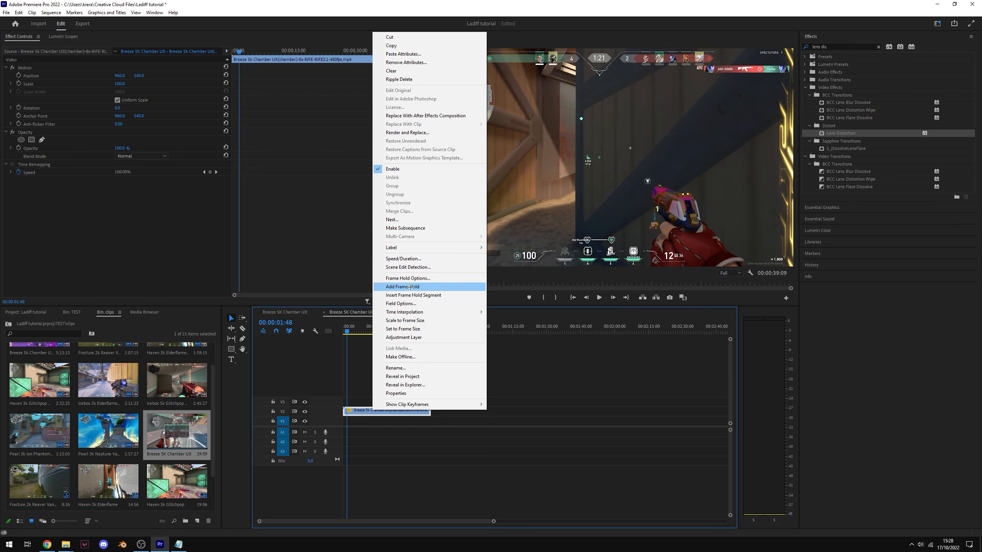
pyautogui.click(448, 259)
pyautogui.write('1`0')
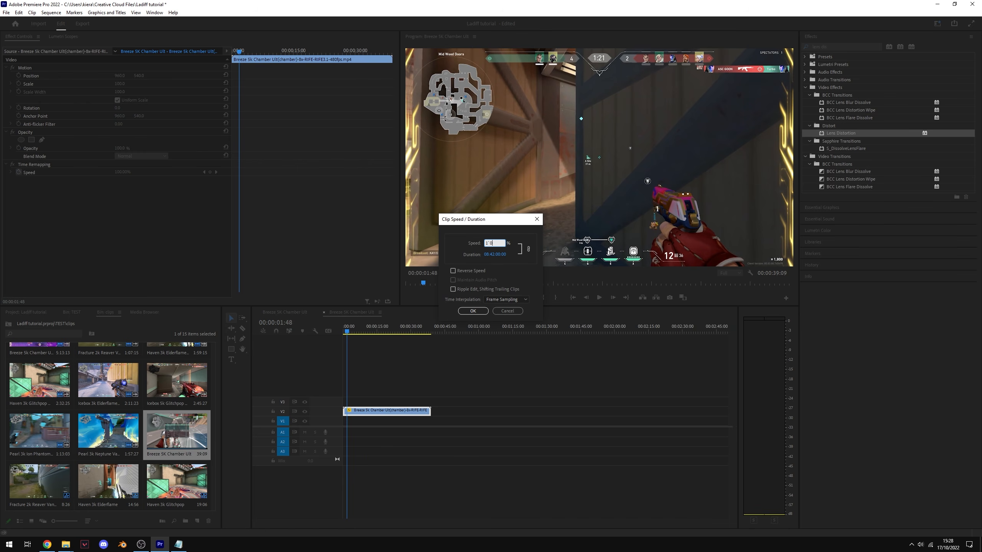
pyautogui.press('BackSpace')
pyautogui.press('BackSpace')
pyautogui.write('00')
pyautogui.press('Return')
pyautogui.press('space')
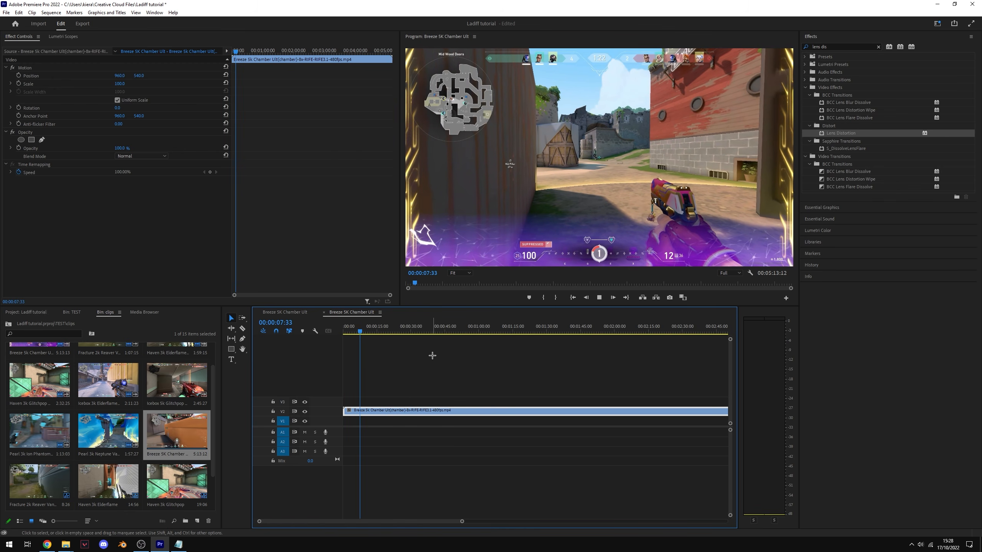
pyautogui.press('space')
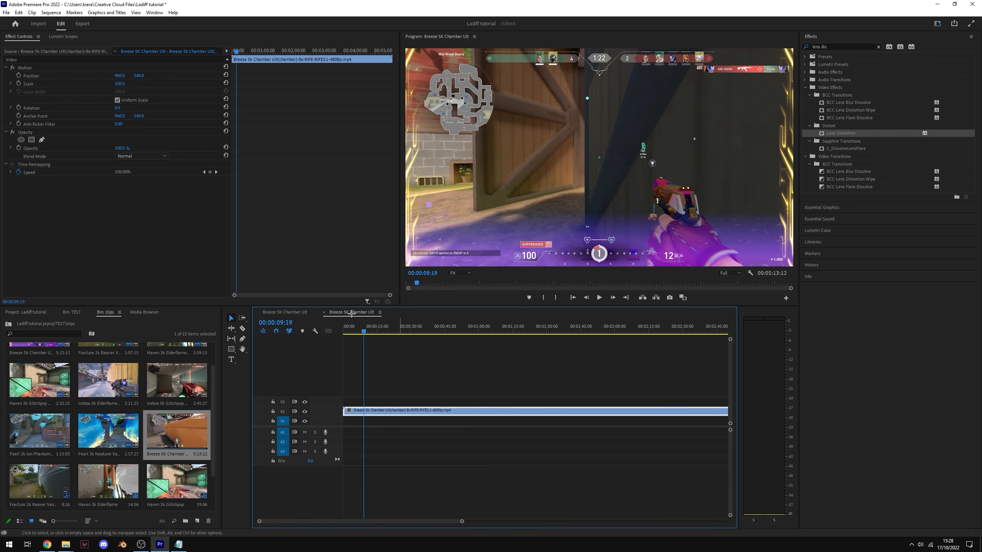
pyautogui.press('space')
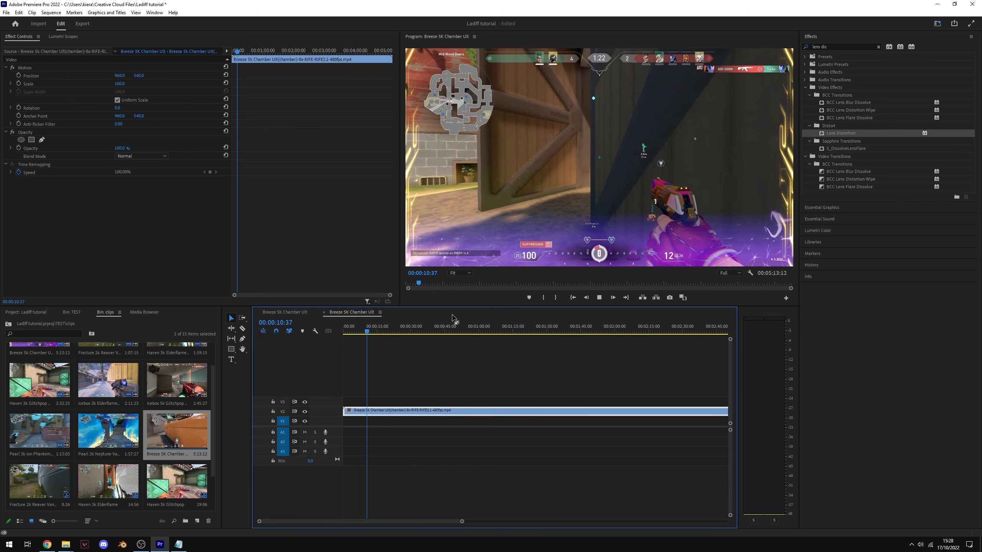
# Set the nested Chamber clip's speed to 800%
pyautogui.rightClick(414, 410)
pyautogui.click(464, 260)
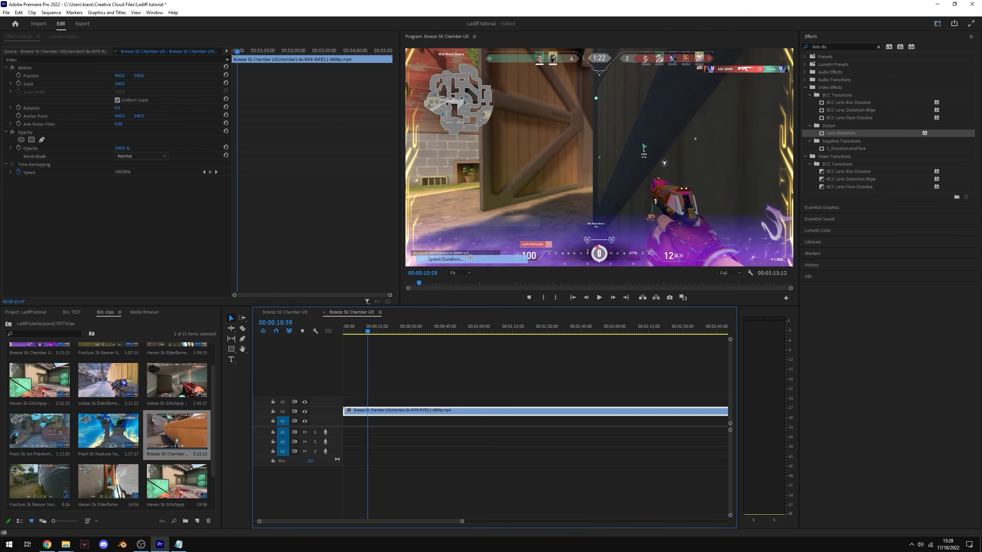
pyautogui.write('800')
pyautogui.press('Return')
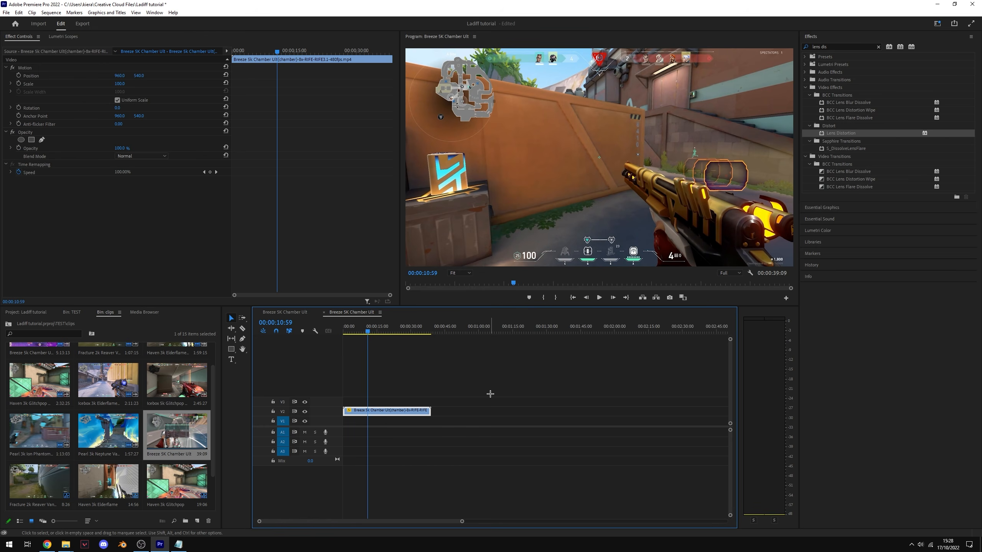
# Cut the nested Chamber clip at 00:00:36:17 and set the speed of the segment after the cut to 300%
pyautogui.moveTo(403, 332); pyautogui.dragTo(425, 333)
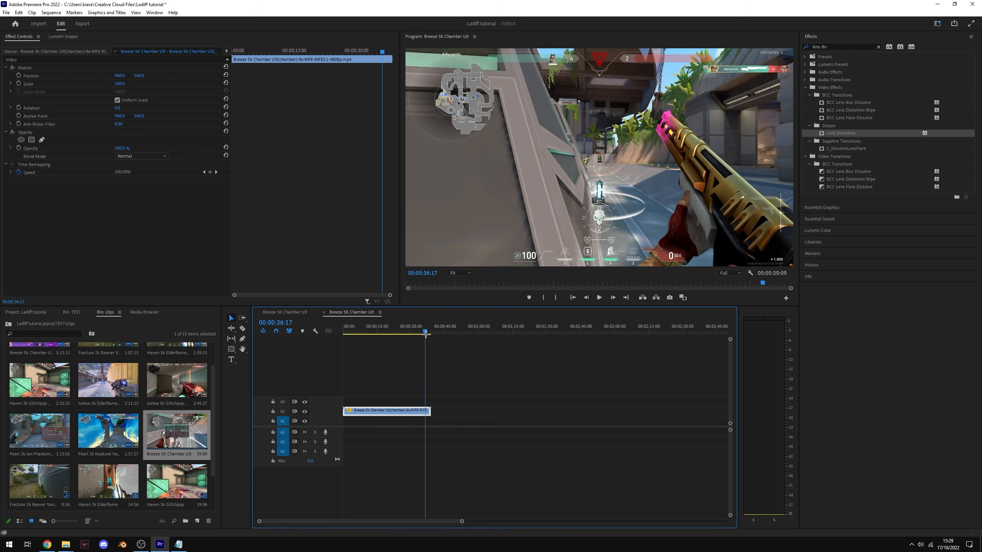
pyautogui.press('=')
pyautogui.press('=')
pyautogui.hotkey('ctrl', 'k')
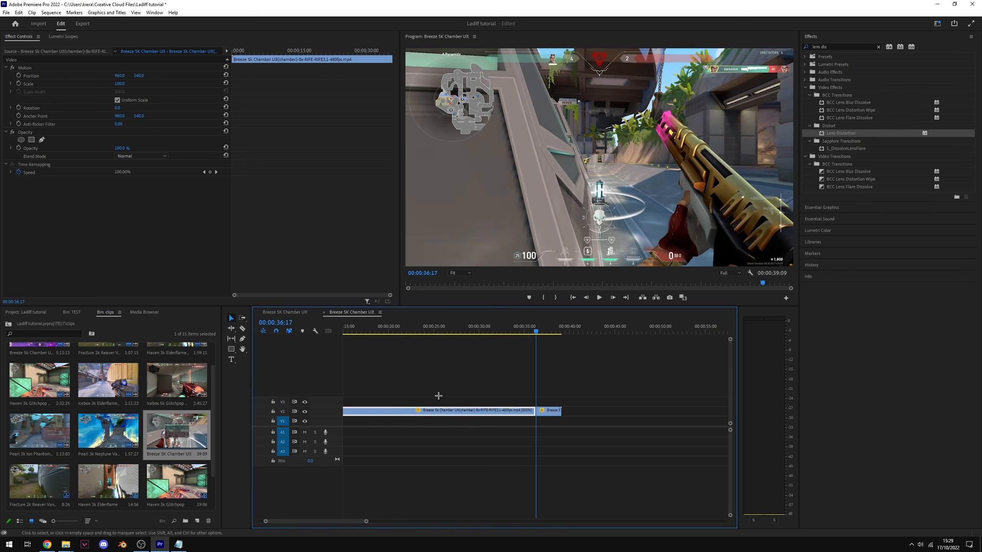
pyautogui.rightClick(548, 410)
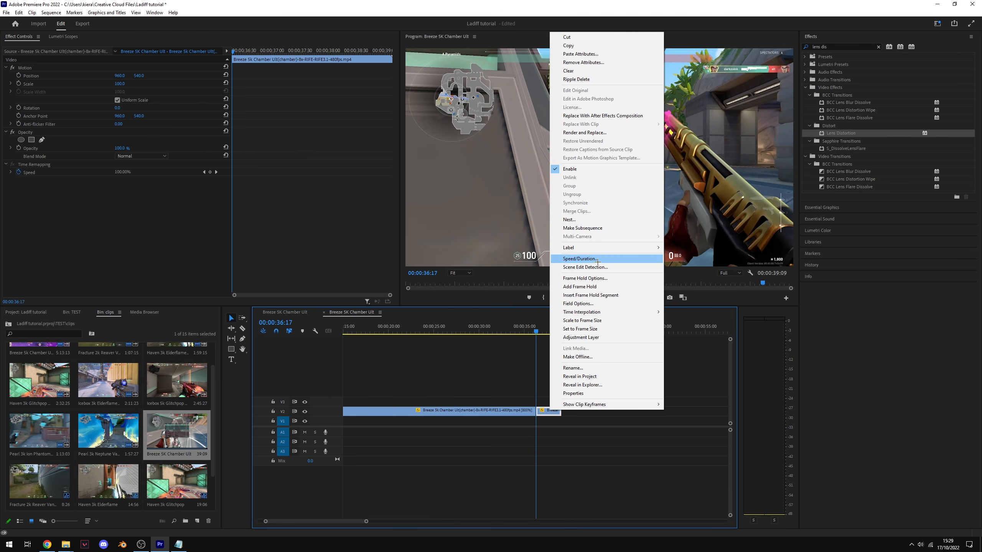
pyautogui.click(572, 259)
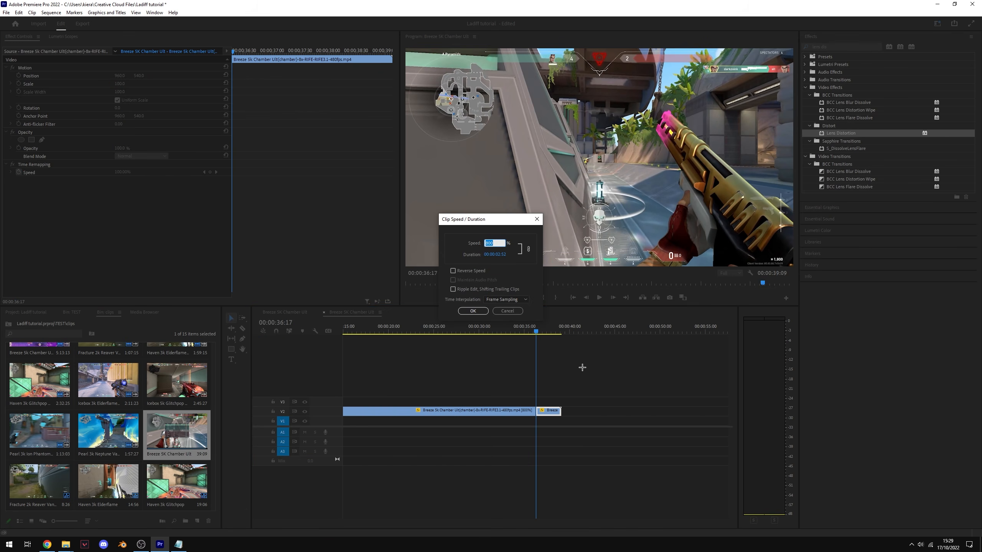
pyautogui.write('300')
pyautogui.press('Return')
# Play back the 300% segment several times to review its slower motion
pyautogui.press('space')
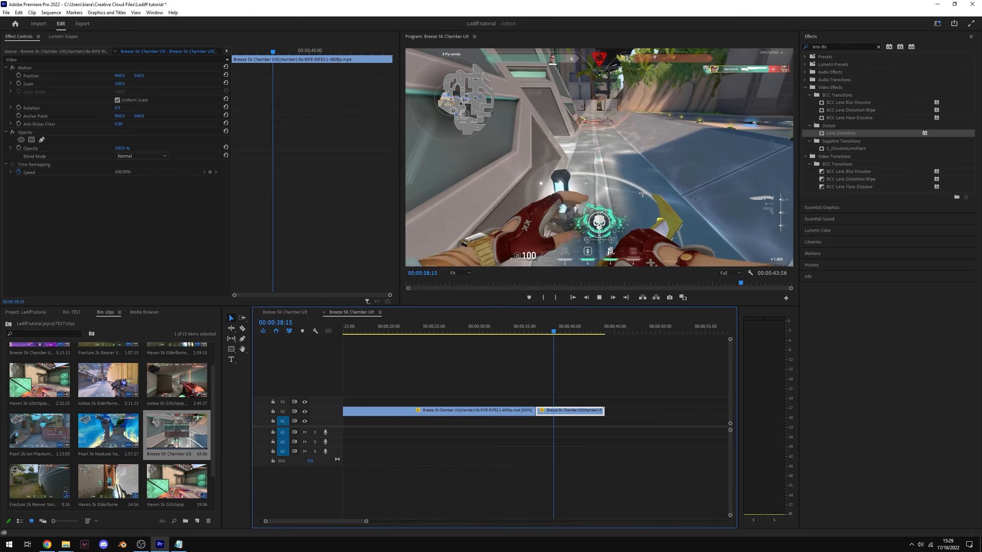
pyautogui.press('space')
pyautogui.click(546, 329)
pyautogui.press('space')
pyautogui.press('space')
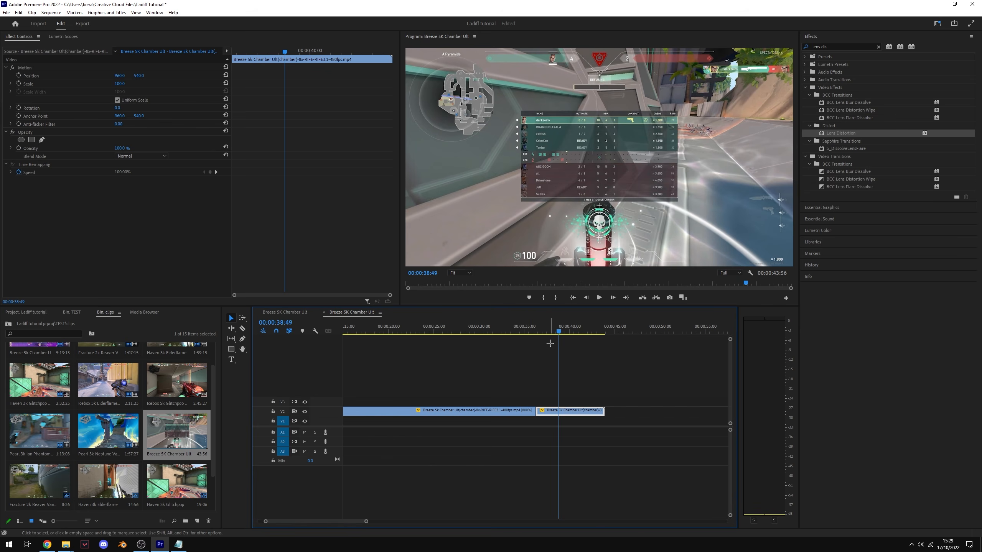
pyautogui.click(546, 331)
pyautogui.press('space')
pyautogui.press('space')
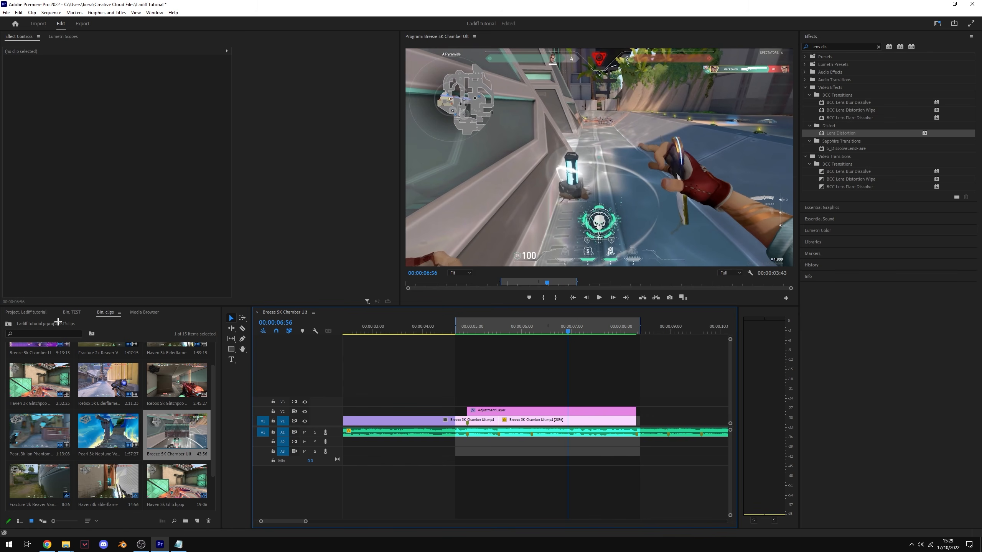
# Shorten the adjustment layer to end at about 00:00:06:15 and clear the sequence's In and Out points
pyautogui.click(29, 313)
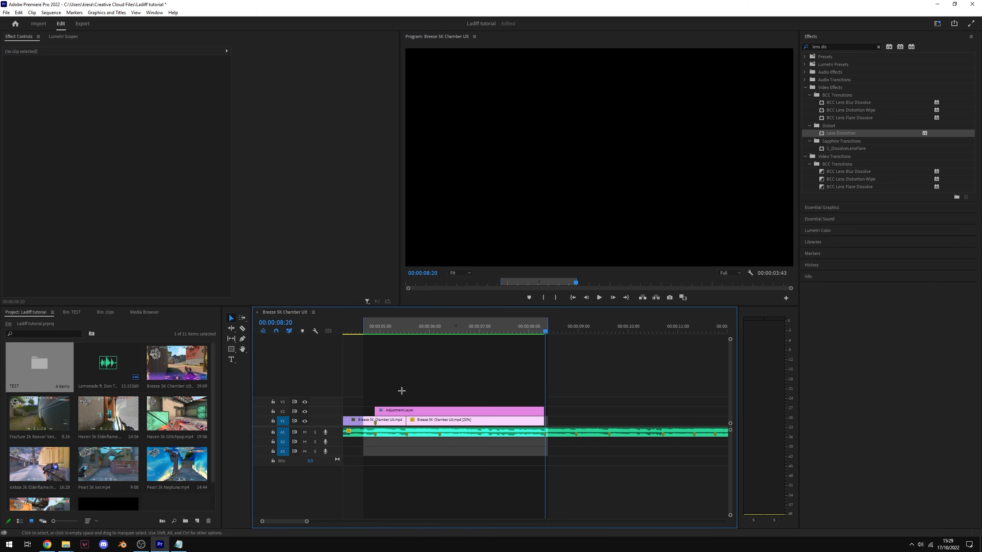
pyautogui.moveTo(544, 411); pyautogui.dragTo(442, 415)
pyautogui.rightClick(499, 324)
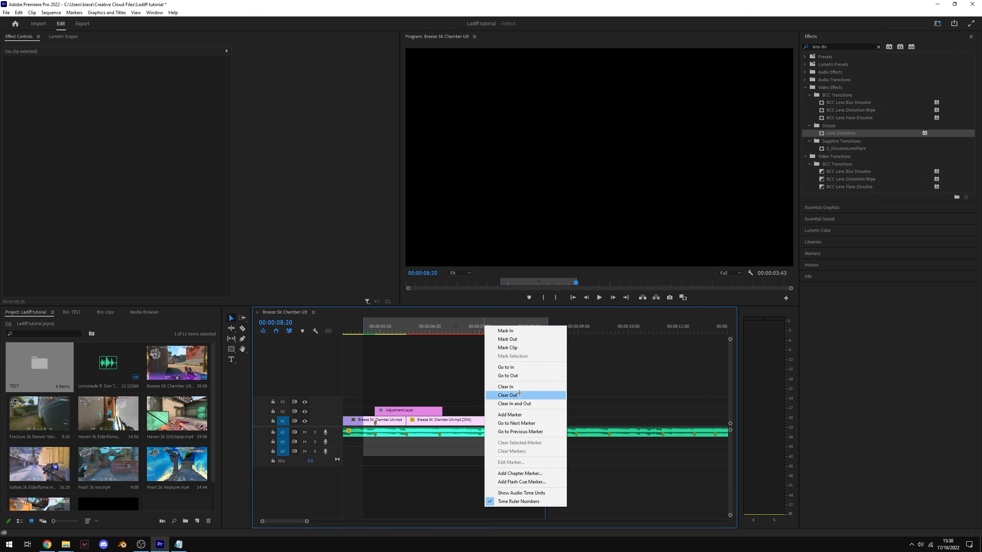
pyautogui.click(524, 398)
# Place Haven 3k Glitchpop.mp4 on V1 directly after the slowed Chamber clip and play across the cut
pyautogui.scroll(-3, 616, 386)
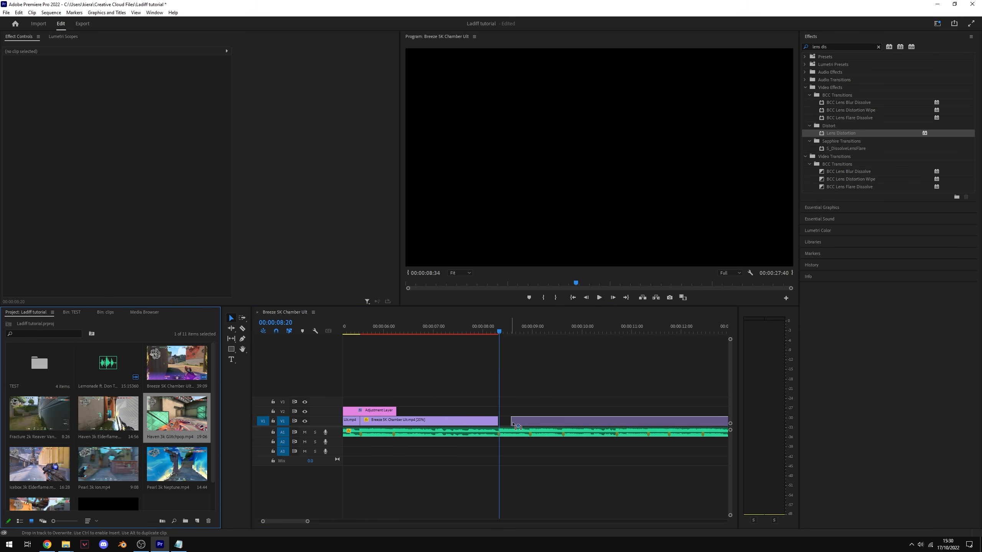
pyautogui.moveTo(519, 420); pyautogui.dragTo(509, 420)
pyautogui.press('space')
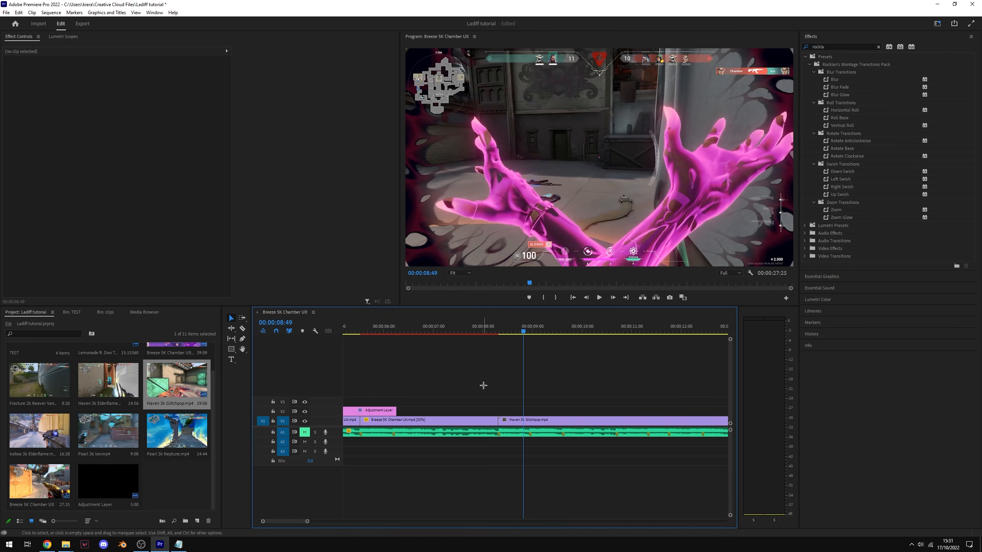
# Apply the montage transitions pack's Blur Glow preset to the short adjustment layer over the cut and play the transition
pyautogui.hotkey('shift', '1')
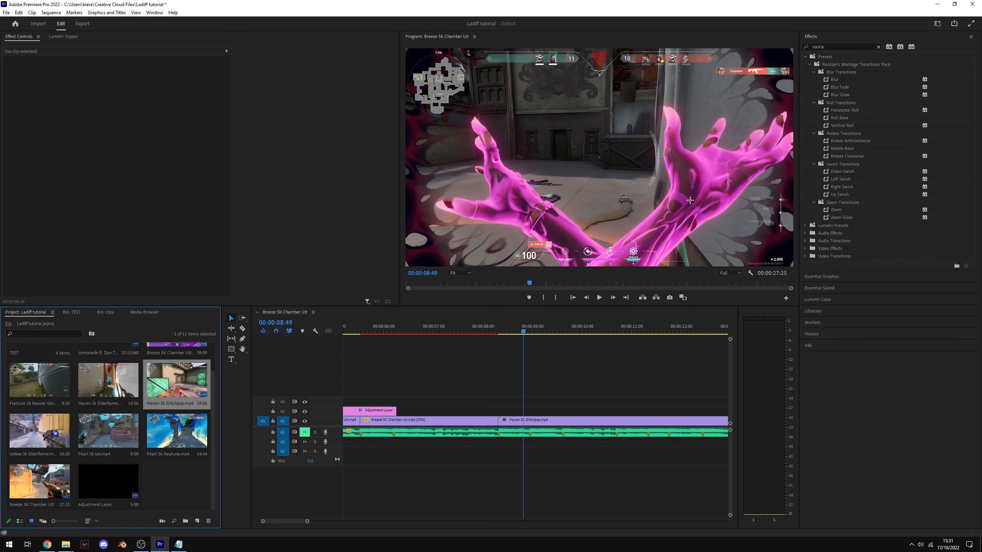
pyautogui.click(849, 65)
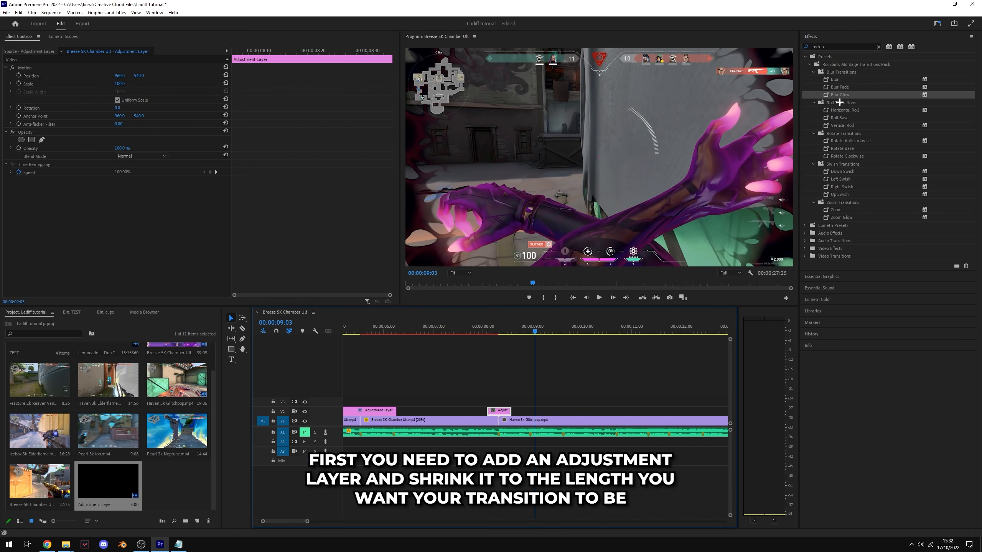
pyautogui.moveTo(839, 95); pyautogui.dragTo(498, 410)
pyautogui.moveTo(499, 328); pyautogui.dragTo(451, 327)
pyautogui.press('space')
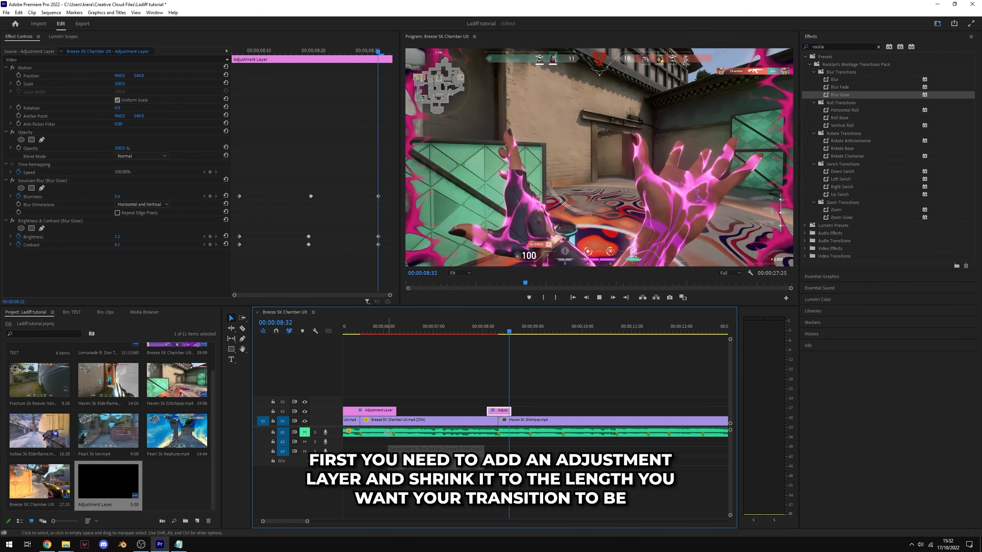
pyautogui.press('space')
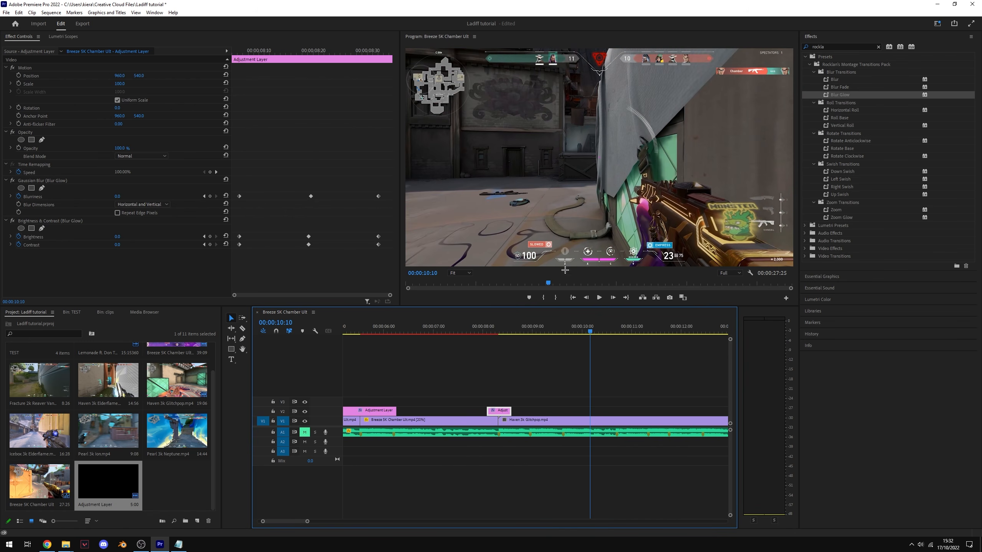
# Replay the Blur Glow transition between the Chamber and Haven clips from just before the cut
pyautogui.click(840, 79)
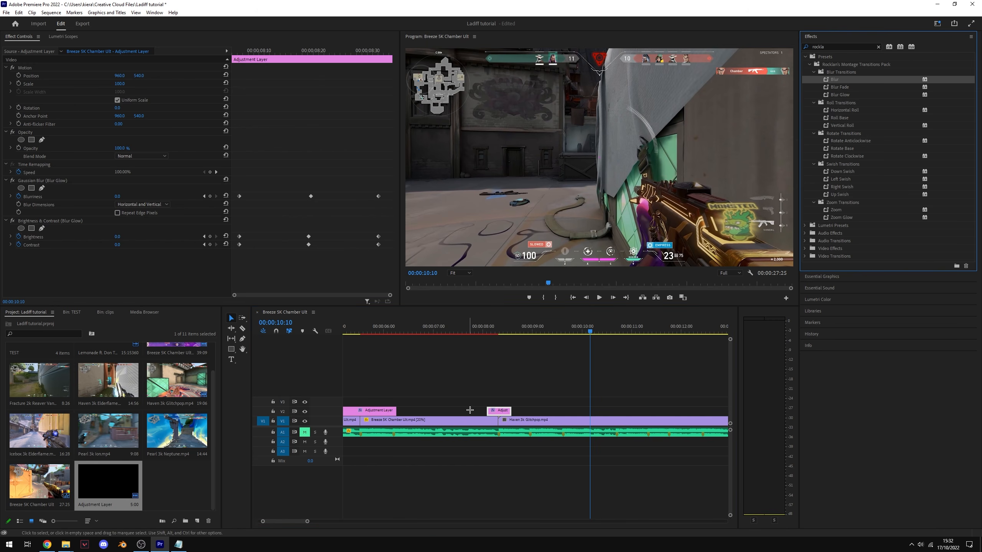
pyautogui.click(481, 330)
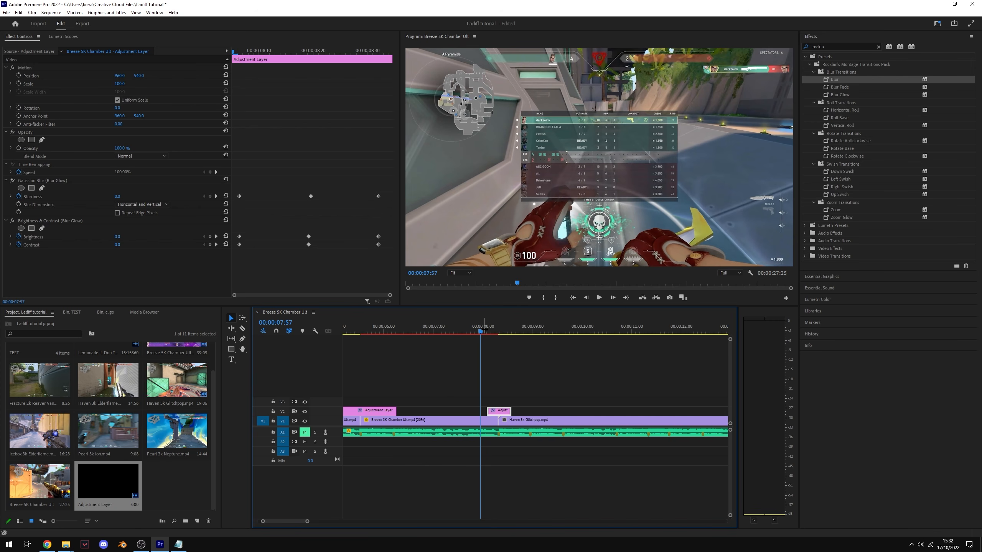
pyautogui.press('space')
pyautogui.press('space')
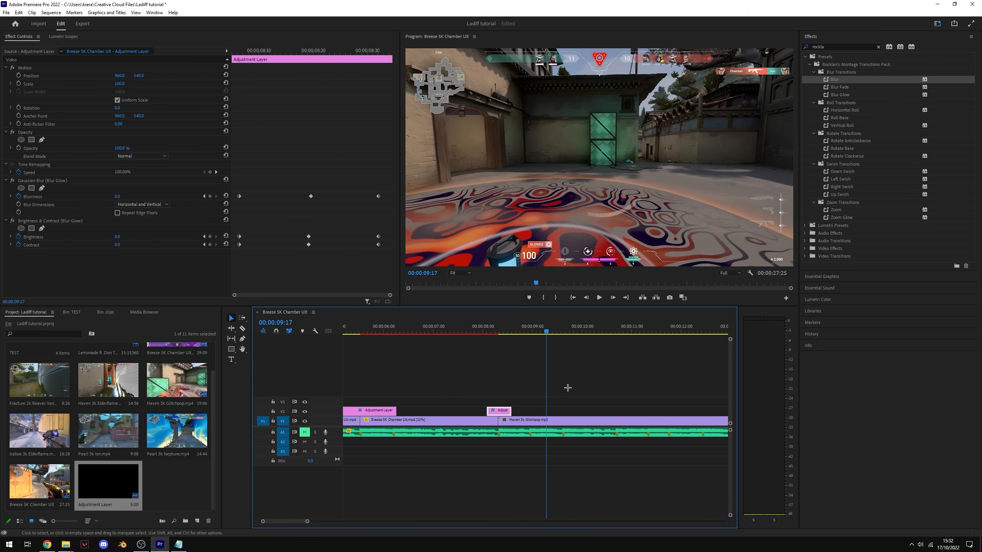
# Park the playhead at 00:00:06:27 and move the Chamber clips and their adjustment layer up one track to V2 and V3
pyautogui.press('-')
pyautogui.press('-')
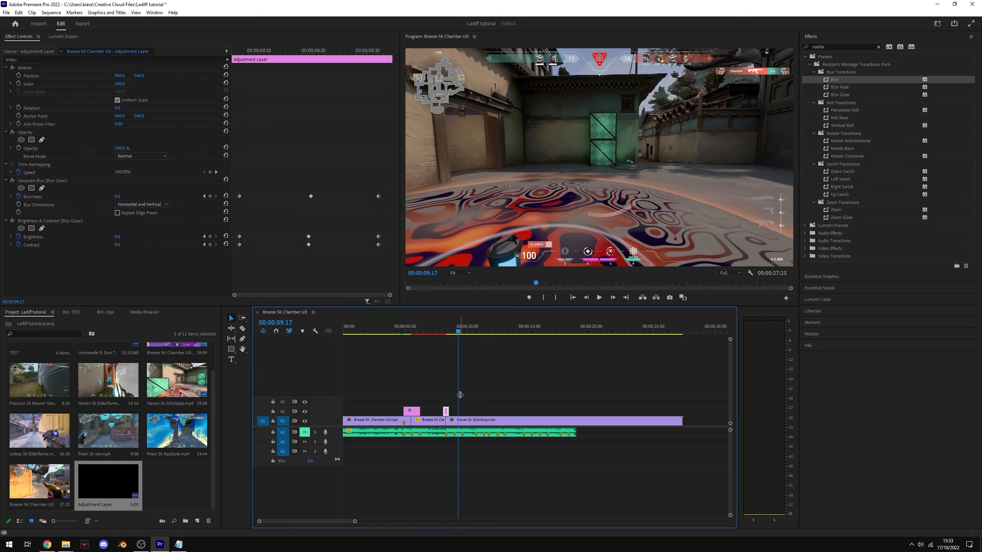
pyautogui.click(475, 396)
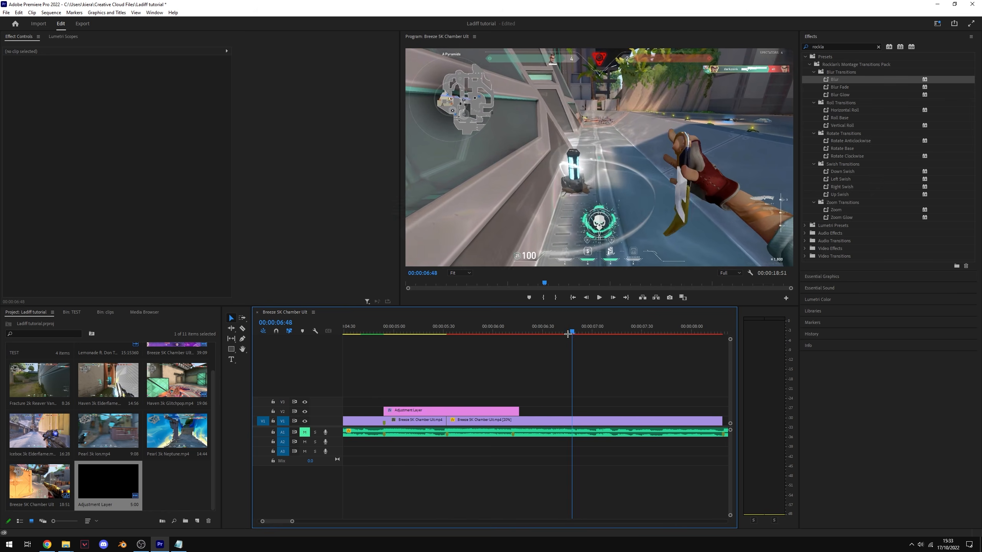
pyautogui.moveTo(570, 332); pyautogui.dragTo(524, 332)
pyautogui.moveTo(522, 328); pyautogui.dragTo(537, 330)
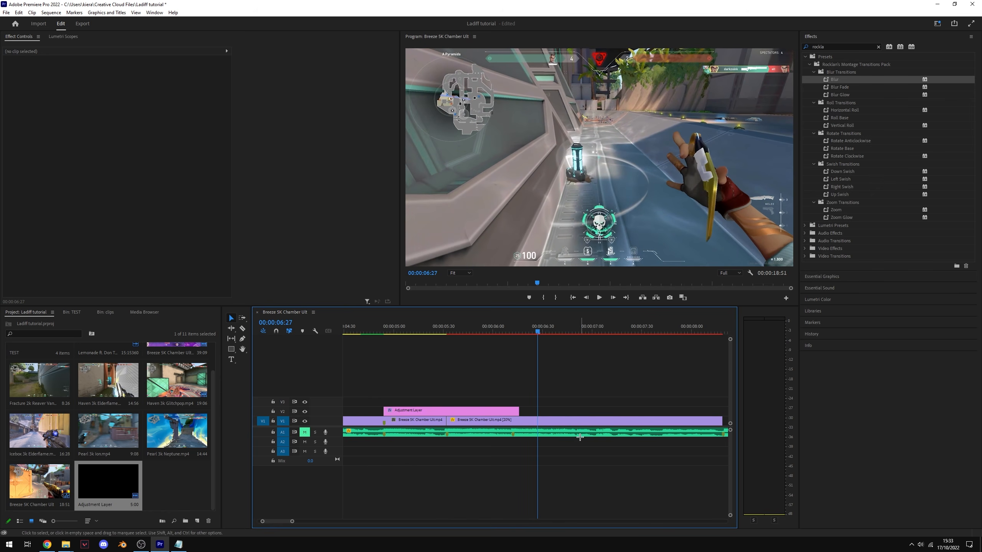
pyautogui.moveTo(409, 358); pyautogui.dragTo(454, 403)
pyautogui.click(531, 381)
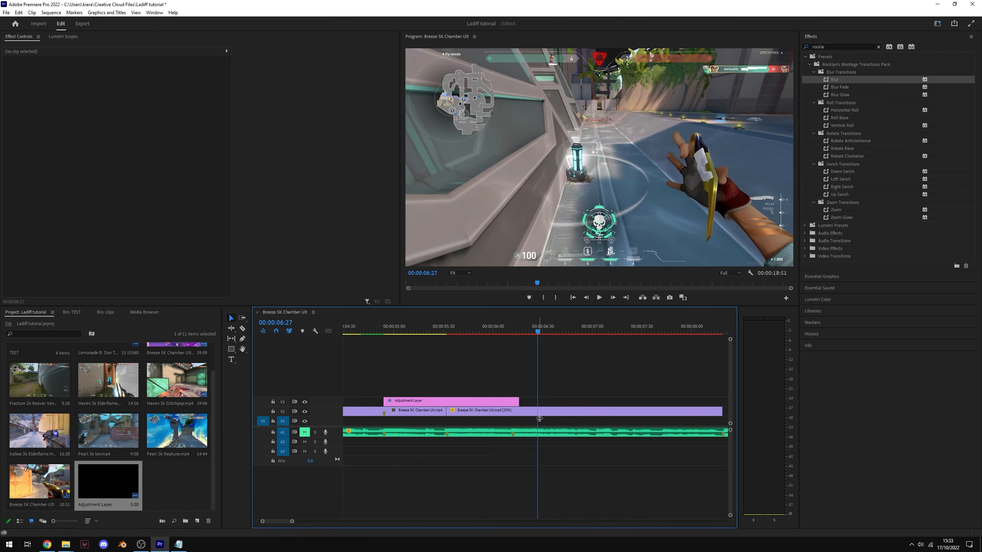
# Duplicate the slowed 20% Chamber clip onto V1, directly beneath the original
pyautogui.click(538, 413)
pyautogui.moveTo(514, 411); pyautogui.dragTo(514, 420)
pyautogui.click(574, 371)
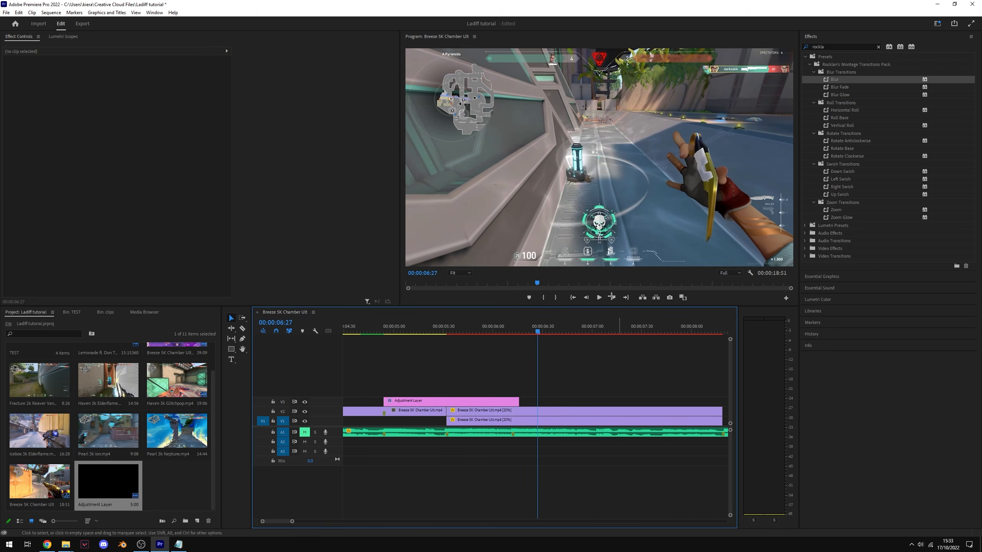
# Add a free-drawn opacity mask to the V2 Chamber clip, tracing the forearm's underside, the blade's lower part and the two lower fingers
pyautogui.click(570, 412)
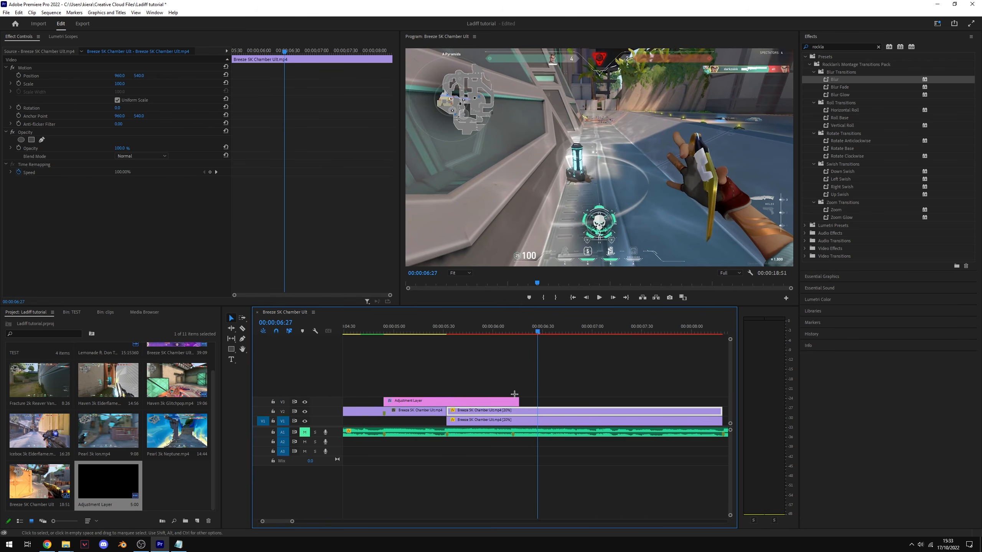
pyautogui.click(42, 139)
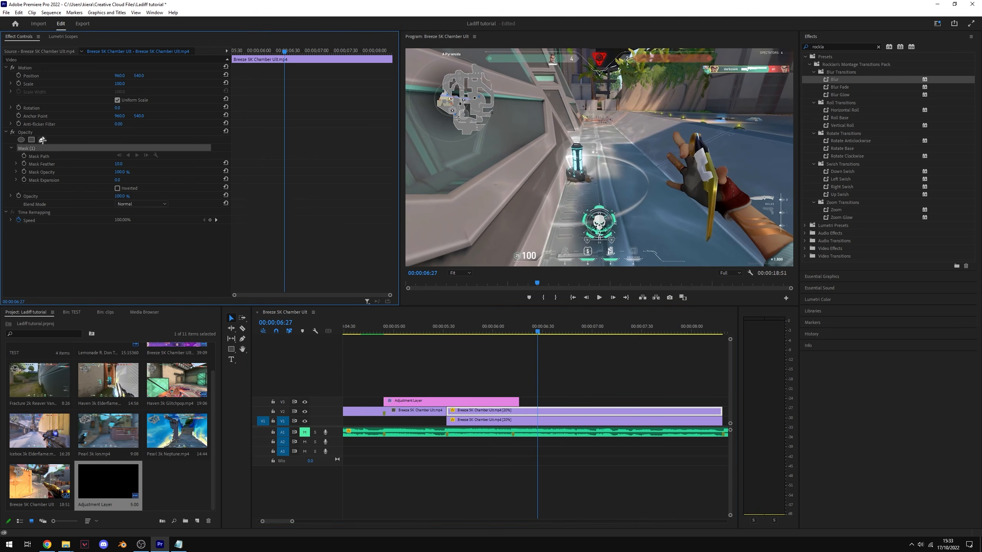
pyautogui.click(708, 252)
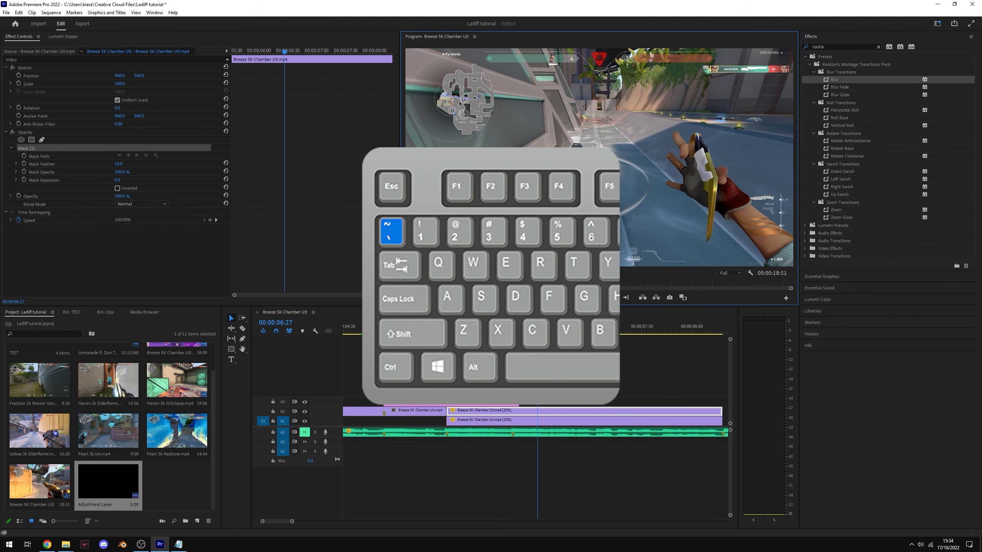
pyautogui.press('`')
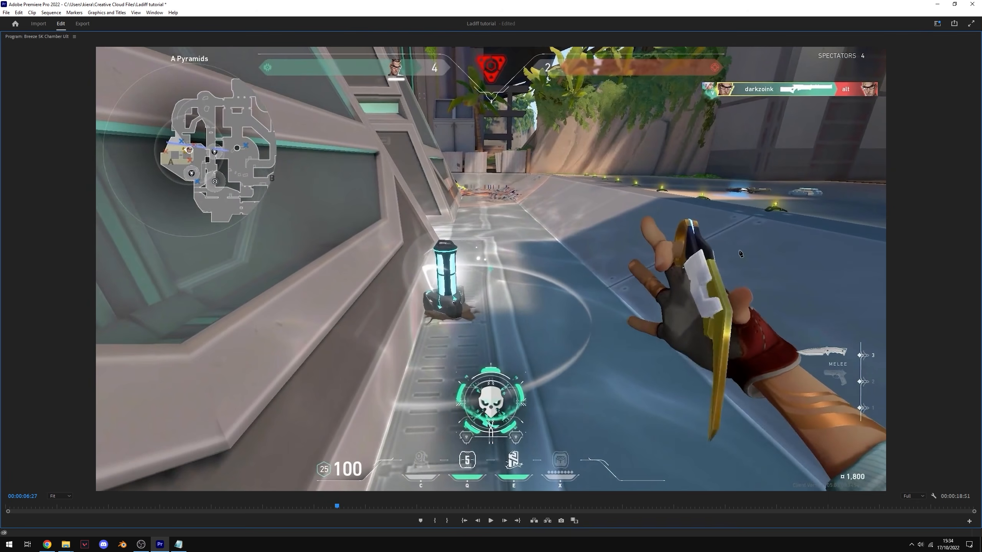
pyautogui.click(60, 496)
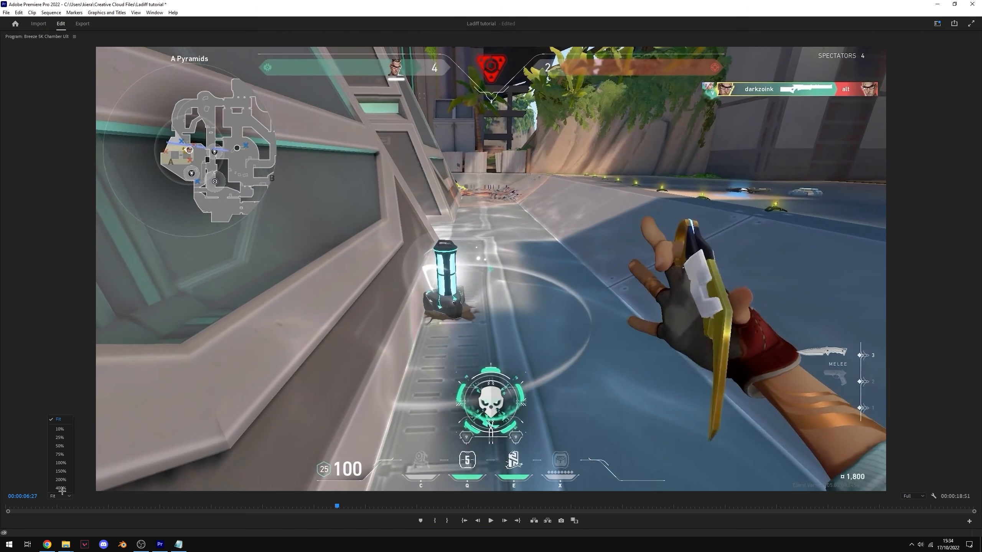
pyautogui.click(61, 471)
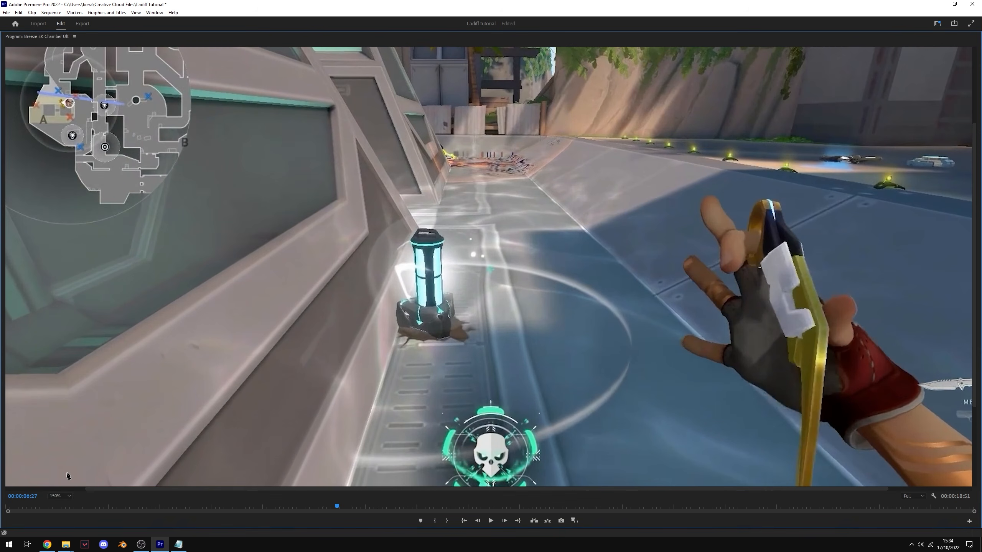
pyautogui.moveTo(454, 489); pyautogui.dragTo(543, 501)
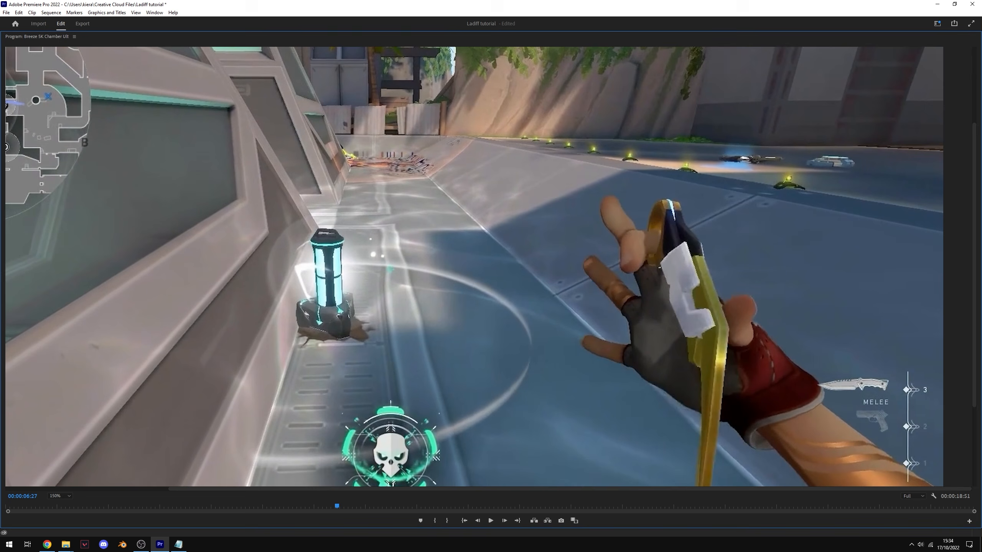
pyautogui.moveTo(973, 177); pyautogui.dragTo(973, 260)
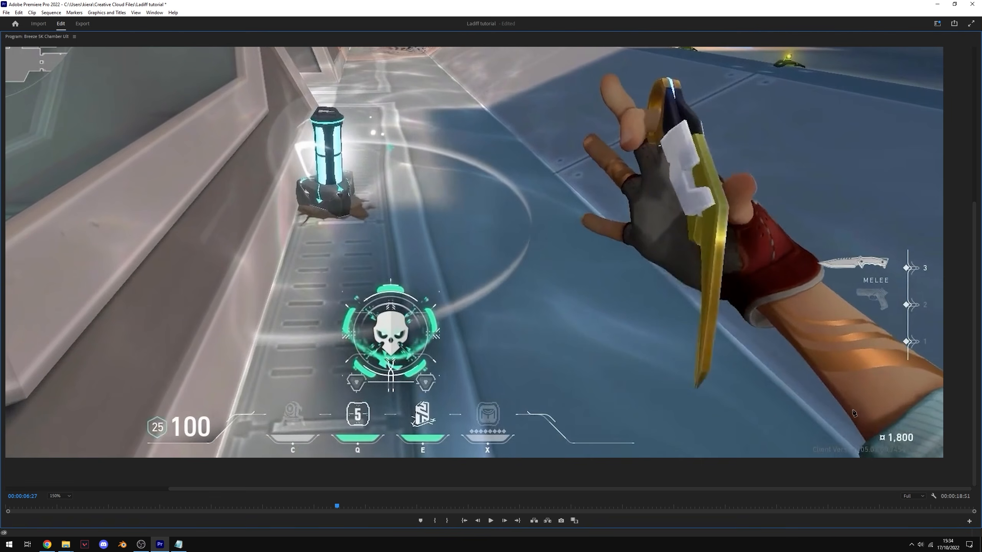
pyautogui.click(863, 464)
pyautogui.click(860, 453)
pyautogui.click(865, 443)
pyautogui.click(847, 413)
pyautogui.click(813, 372)
pyautogui.click(781, 333)
pyautogui.click(773, 327)
pyautogui.click(758, 328)
pyautogui.click(744, 322)
pyautogui.click(734, 305)
pyautogui.click(719, 301)
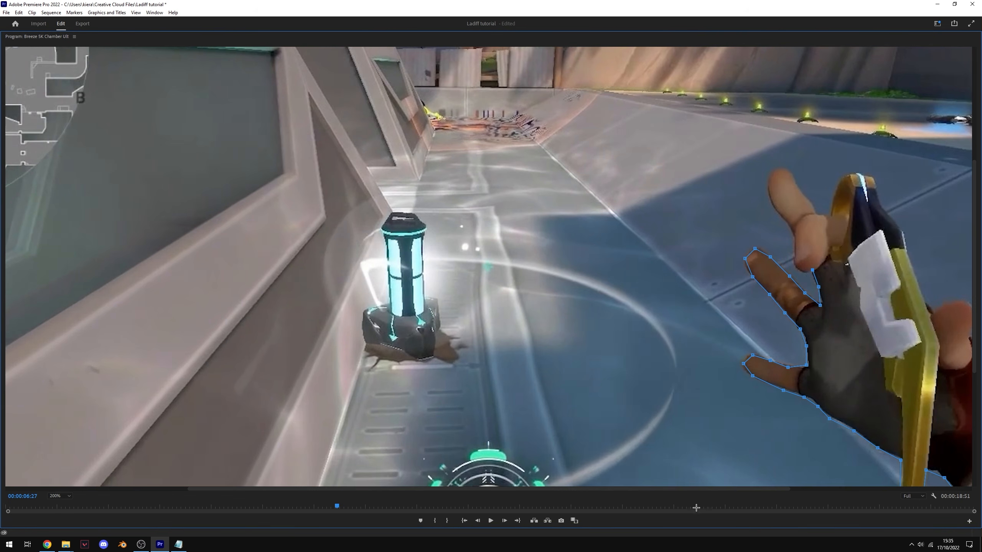
# Continue the mask outline around the upper finger, over the top of the knife and around the thumb
pyautogui.moveTo(773, 488); pyautogui.dragTo(909, 488)
pyautogui.moveTo(973, 175); pyautogui.dragTo(973, 197)
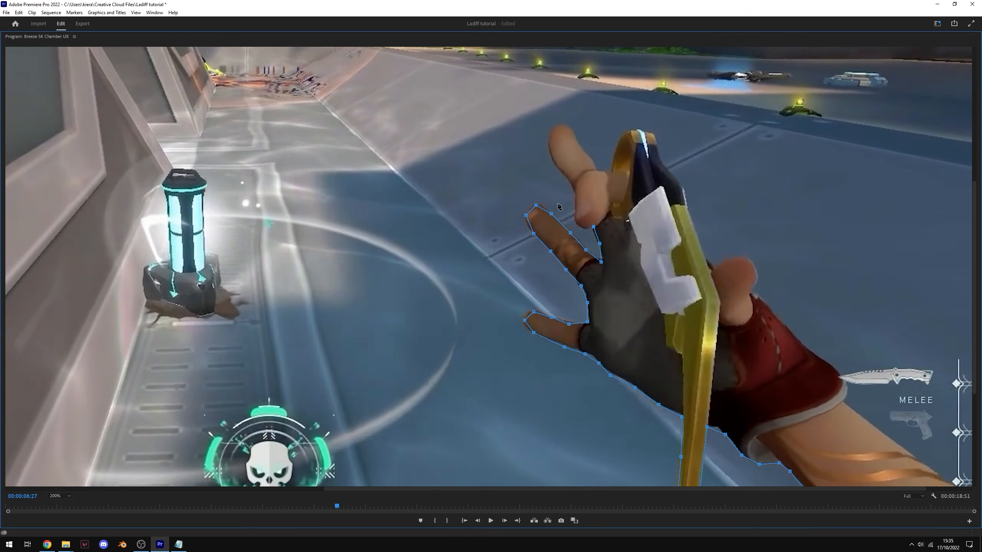
pyautogui.click(579, 225)
pyautogui.click(575, 207)
pyautogui.click(633, 131)
pyautogui.click(657, 153)
pyautogui.click(664, 168)
pyautogui.click(680, 186)
pyautogui.click(687, 211)
pyautogui.click(715, 269)
pyautogui.click(731, 259)
pyautogui.click(749, 259)
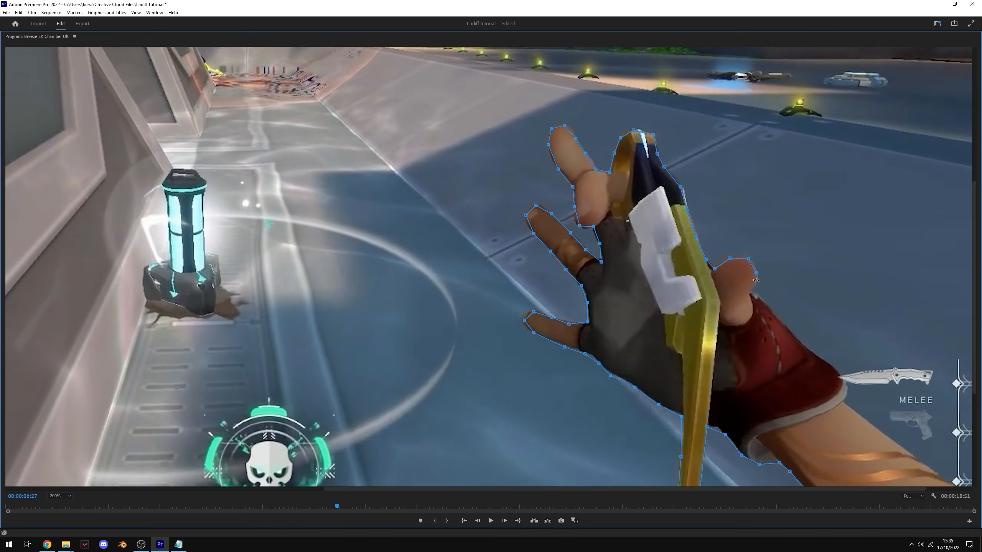
# Extend the mask outline down the red glove's outer edge and along the forearm's upper edge
pyautogui.click(753, 292)
pyautogui.click(767, 308)
pyautogui.click(785, 326)
pyautogui.click(800, 343)
pyautogui.click(820, 359)
pyautogui.click(836, 371)
pyautogui.click(847, 386)
pyautogui.click(875, 428)
pyautogui.click(913, 457)
pyautogui.moveTo(889, 490); pyautogui.dragTo(925, 489)
pyautogui.moveTo(974, 391); pyautogui.dragTo(974, 438)
pyautogui.click(923, 410)
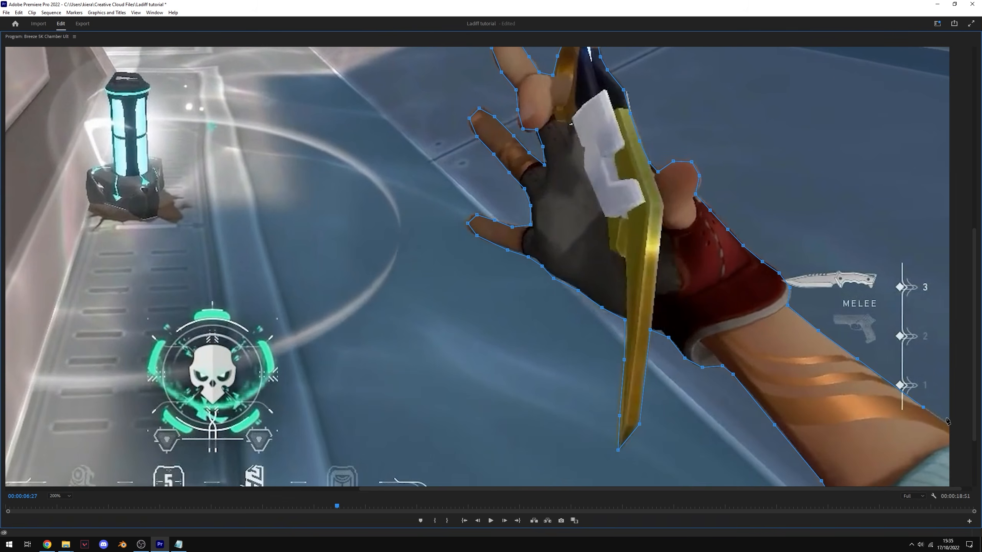
# Close the mask outside the frame's lower-right corner around the sleeve and return the preview zoom to Fit
pyautogui.click(952, 429)
pyautogui.moveTo(974, 415); pyautogui.dragTo(972, 461)
pyautogui.click(957, 457)
pyautogui.click(932, 464)
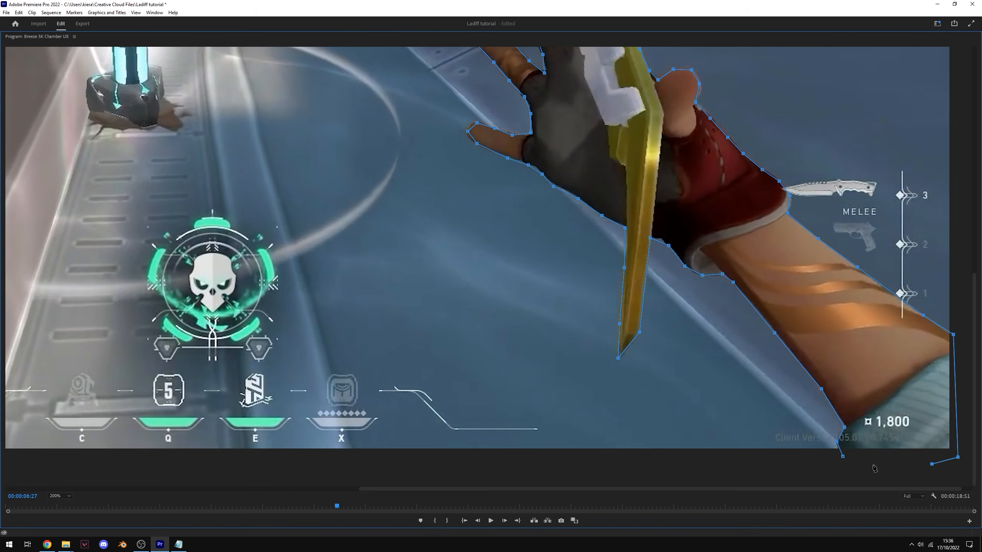
pyautogui.click(872, 464)
pyautogui.click(843, 457)
pyautogui.press('`')
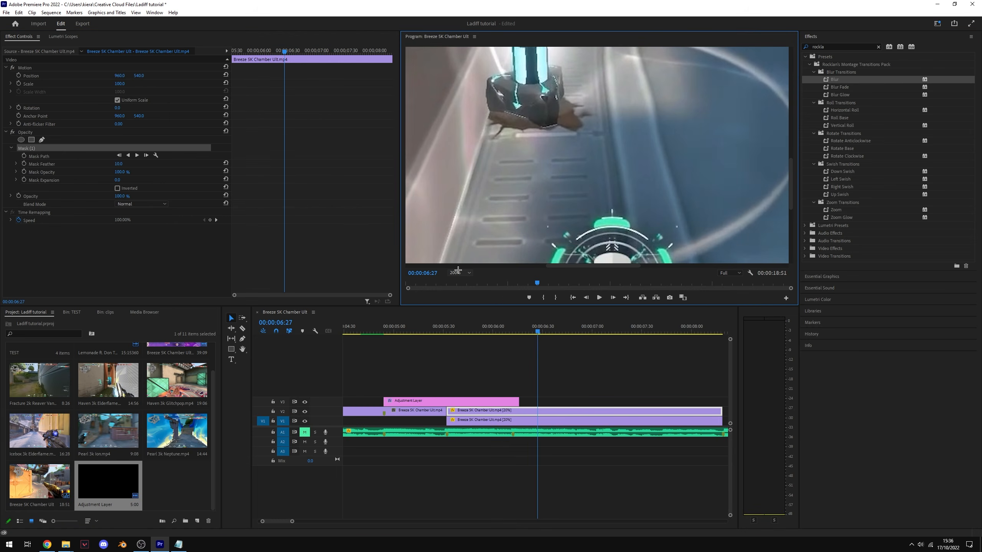
pyautogui.click(462, 273)
pyautogui.click(464, 281)
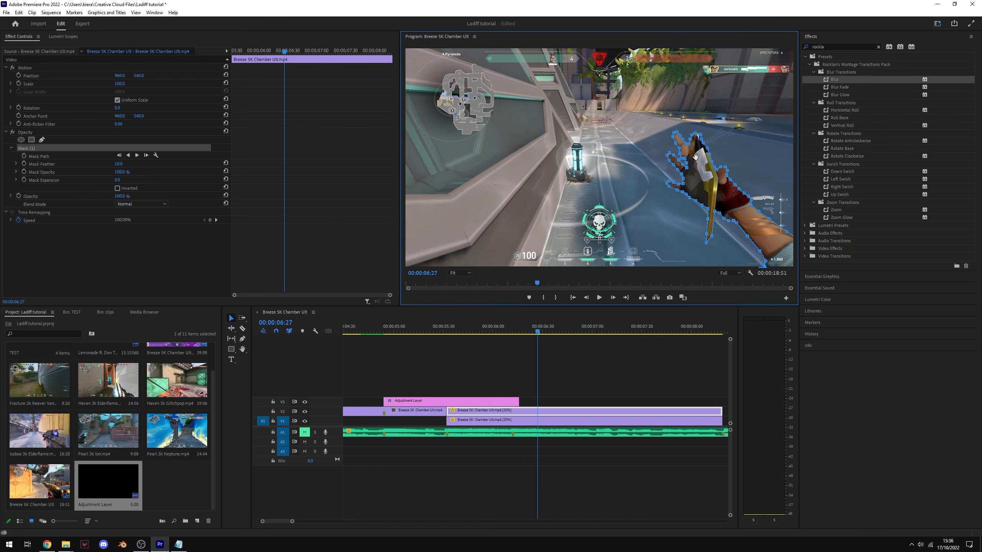
# Set the V2 clip's mask feather to 0, checking the cutout with track V1 temporarily hidden
pyautogui.click(579, 359)
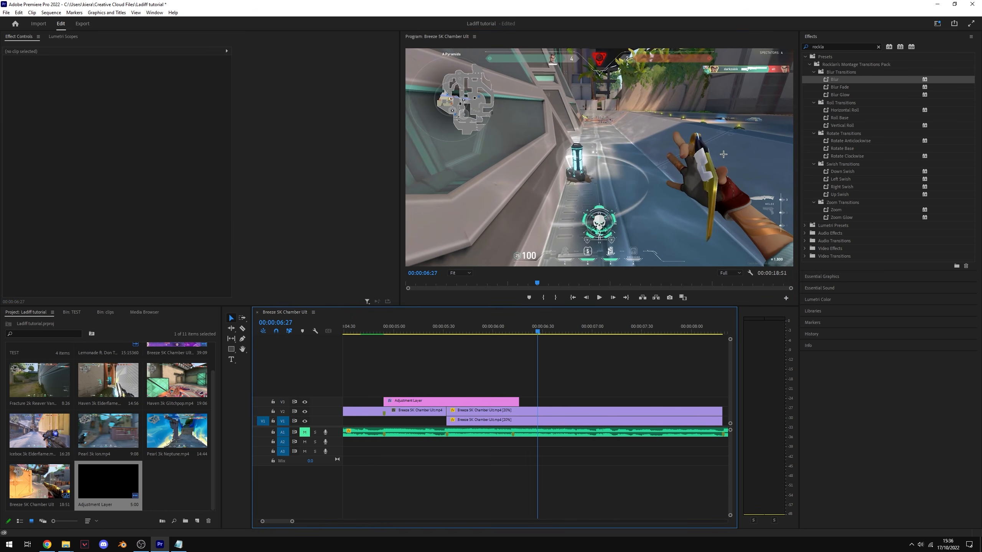
pyautogui.click(561, 419)
pyautogui.click(305, 421)
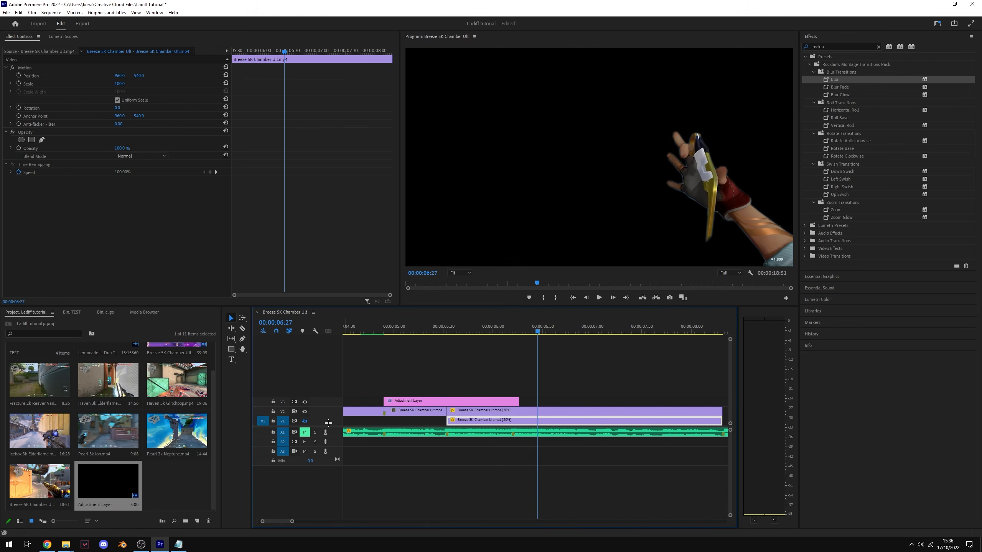
pyautogui.click(560, 410)
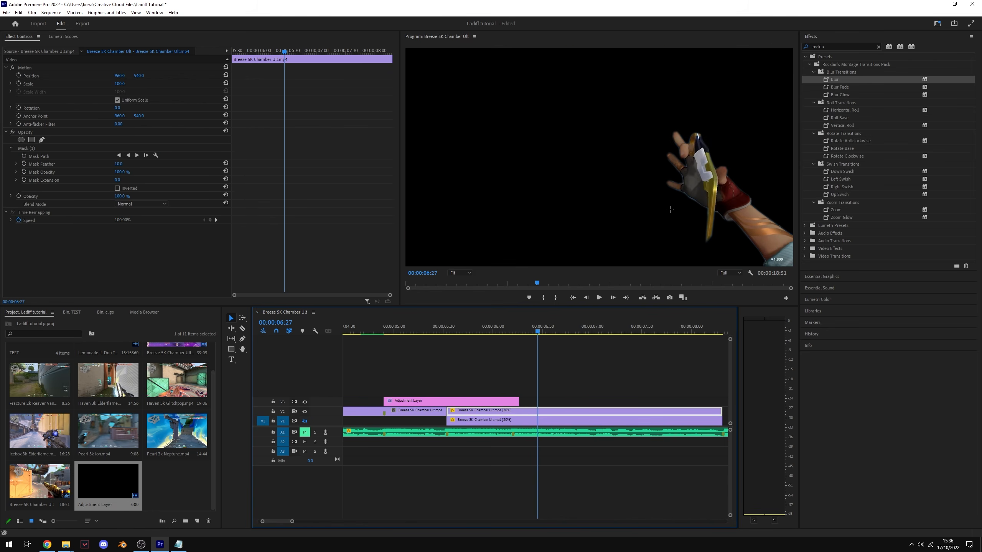
pyautogui.click(119, 164)
pyautogui.write('0')
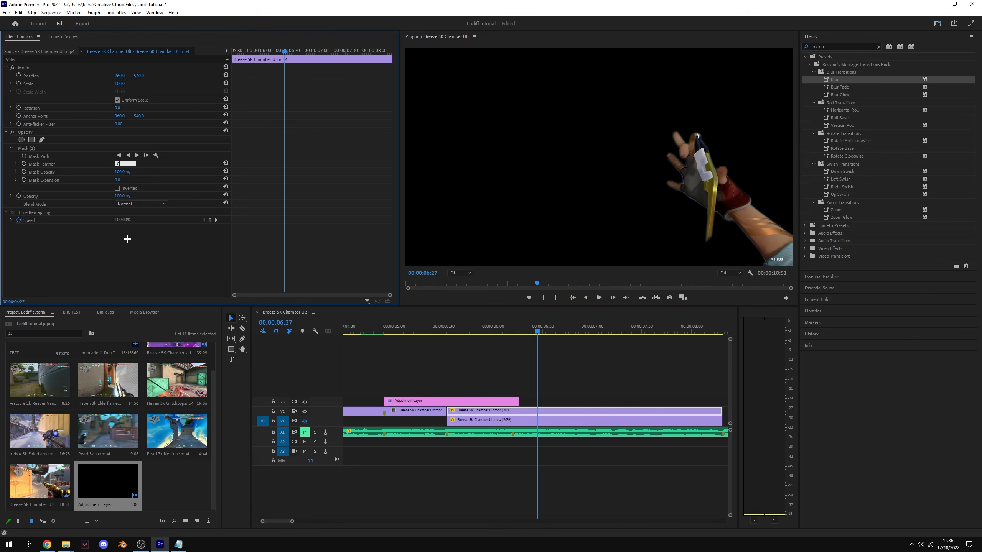
pyautogui.press('Return')
pyautogui.click(305, 421)
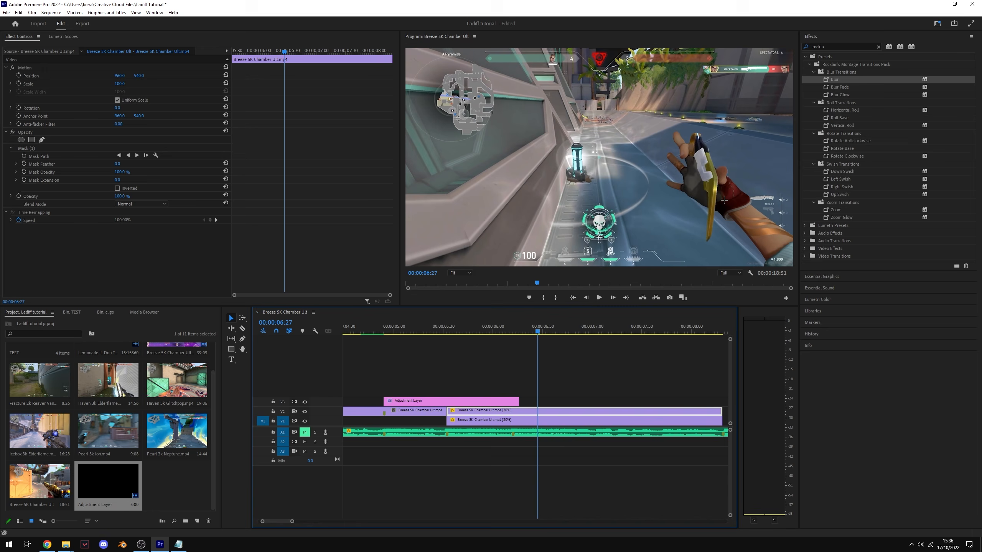
# Hide track V1 and enable keyframing of the V2 clip's mask path at 00:00:06:27
pyautogui.moveTo(537, 332)
pyautogui.mouseDown()
pyautogui.moveTo(587, 335)
pyautogui.moveTo(428, 343)
pyautogui.moveTo(537, 351)
pyautogui.mouseUp()
pyautogui.click(304, 421)
pyautogui.click(34, 148)
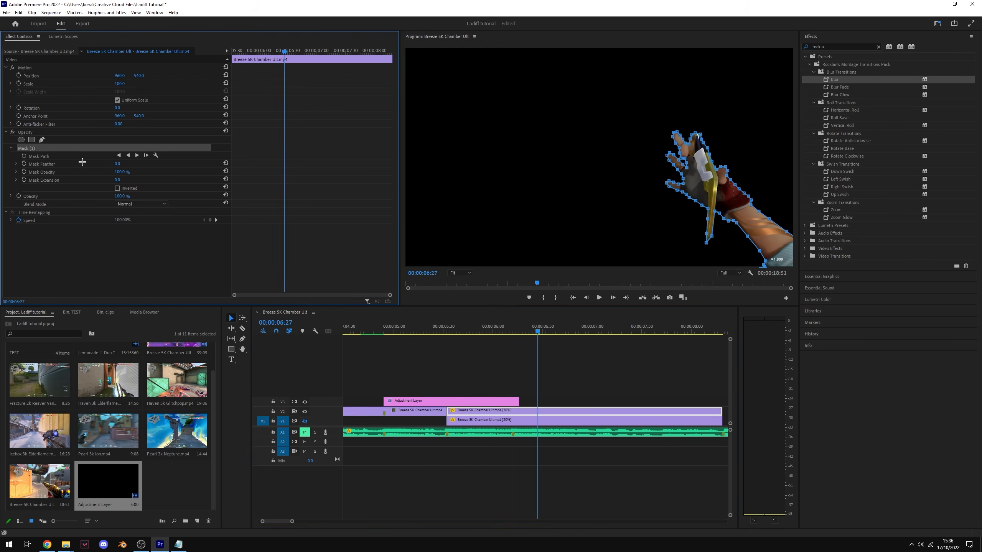
pyautogui.click(24, 155)
# Reshape the mask path at 00:00:06:32 to fit the moved knife blade and fingers, and scrub back through the animation
pyautogui.click(537, 331)
pyautogui.moveTo(537, 331); pyautogui.dragTo(545, 331)
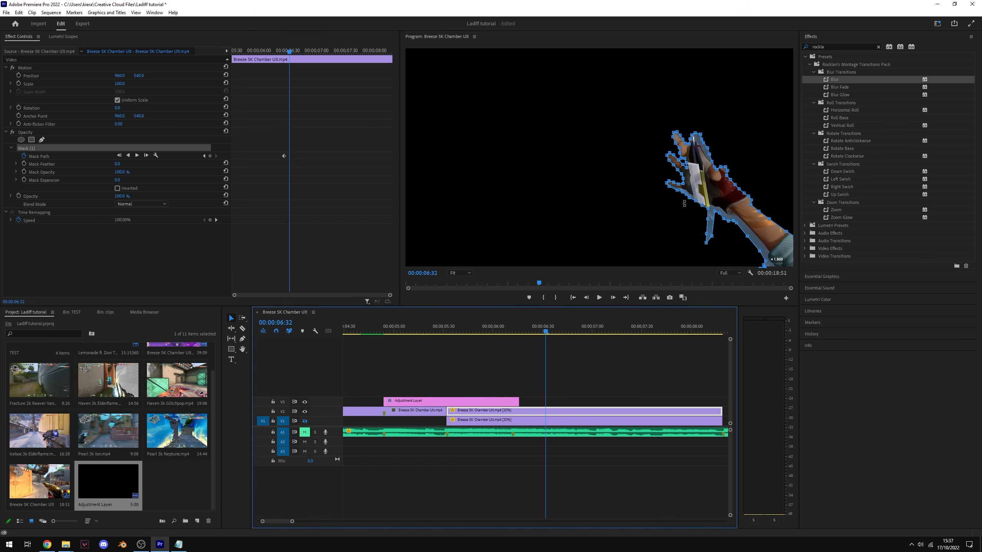
pyautogui.moveTo(874, 473); pyautogui.dragTo(813, 358)
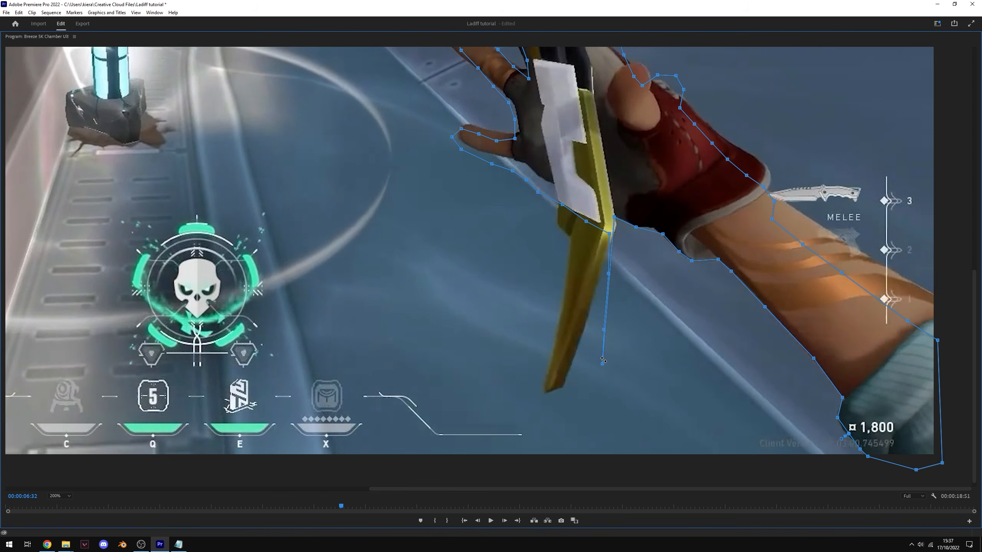
pyautogui.moveTo(602, 364); pyautogui.dragTo(598, 367)
pyautogui.moveTo(598, 368); pyautogui.dragTo(563, 387)
pyautogui.moveTo(608, 274); pyautogui.dragTo(566, 280)
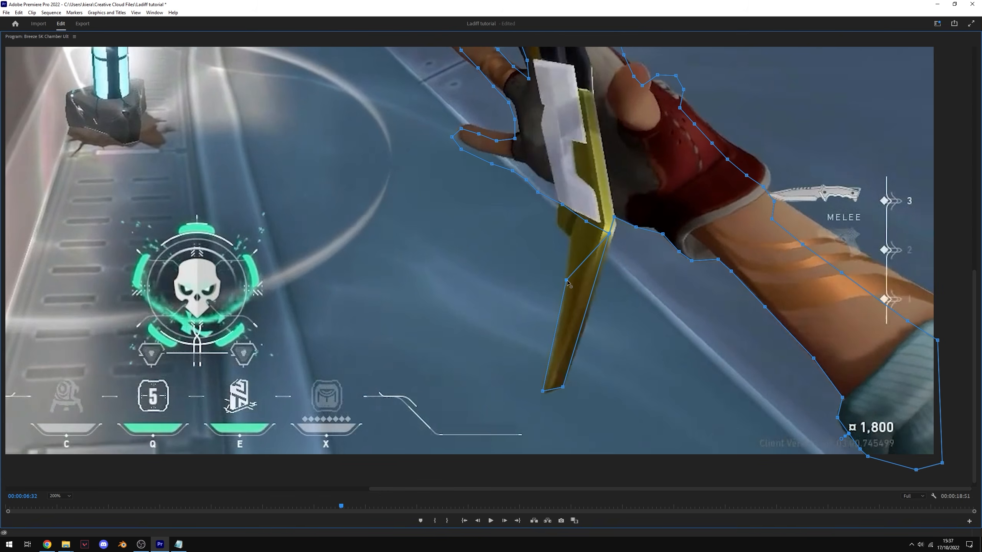
pyautogui.moveTo(610, 234); pyautogui.dragTo(555, 183)
pyautogui.click(556, 202)
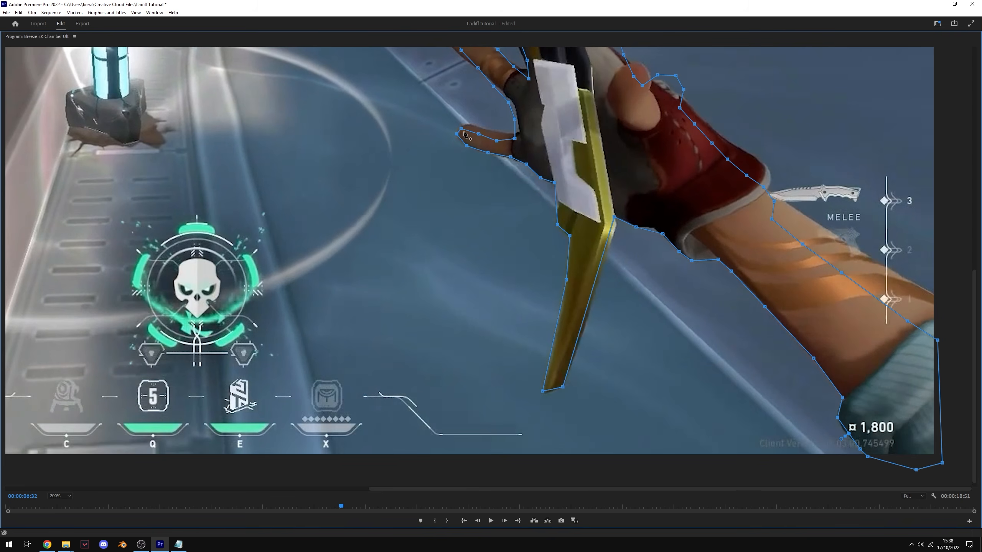
pyautogui.moveTo(461, 130); pyautogui.dragTo(519, 131)
pyautogui.moveTo(593, 132); pyautogui.dragTo(544, 212)
pyautogui.hotkey('ctrl', 'z')
pyautogui.press('space')
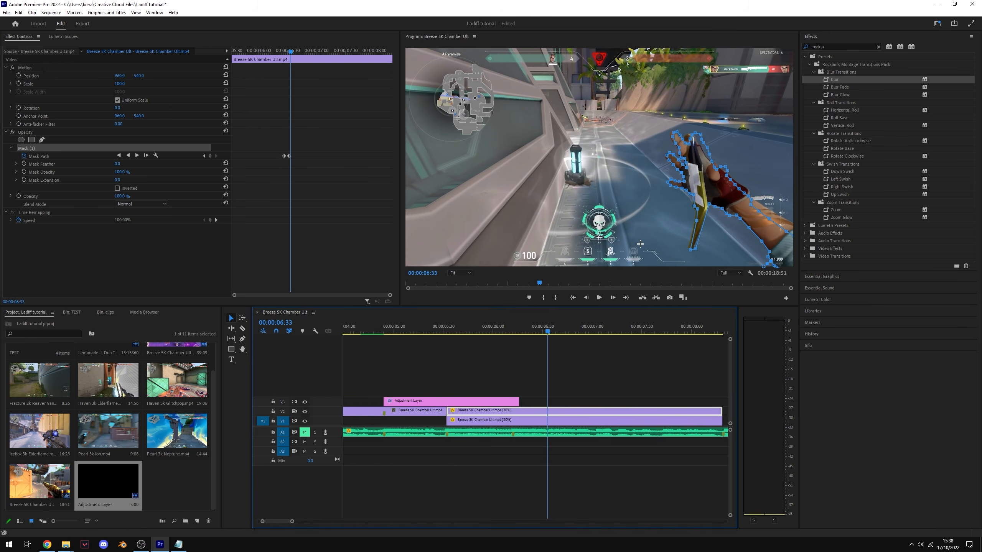
pyautogui.moveTo(546, 331); pyautogui.dragTo(537, 331)
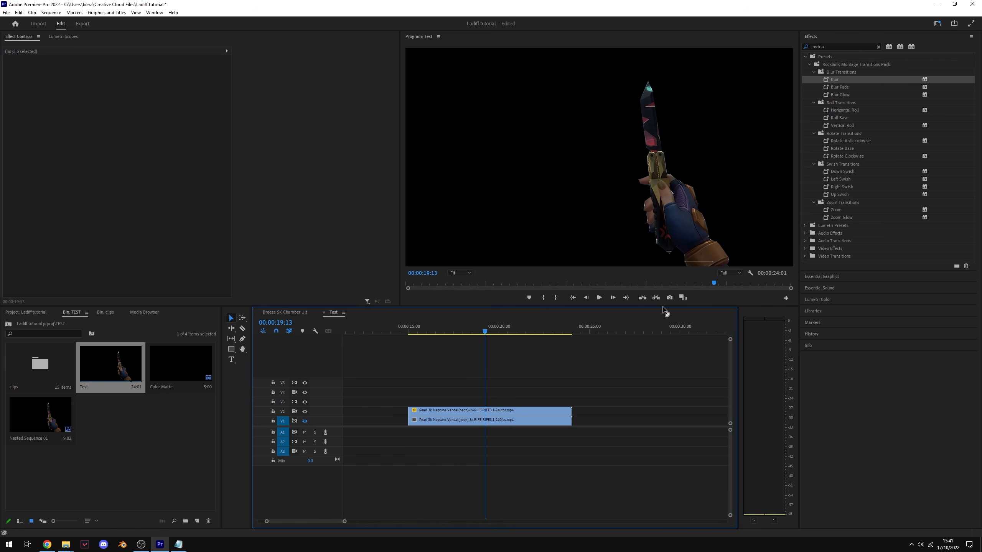
# Show V1 in the Test sequence, copy the masked V2 Pearl clip onto V5 and hide track V5
pyautogui.click(305, 421)
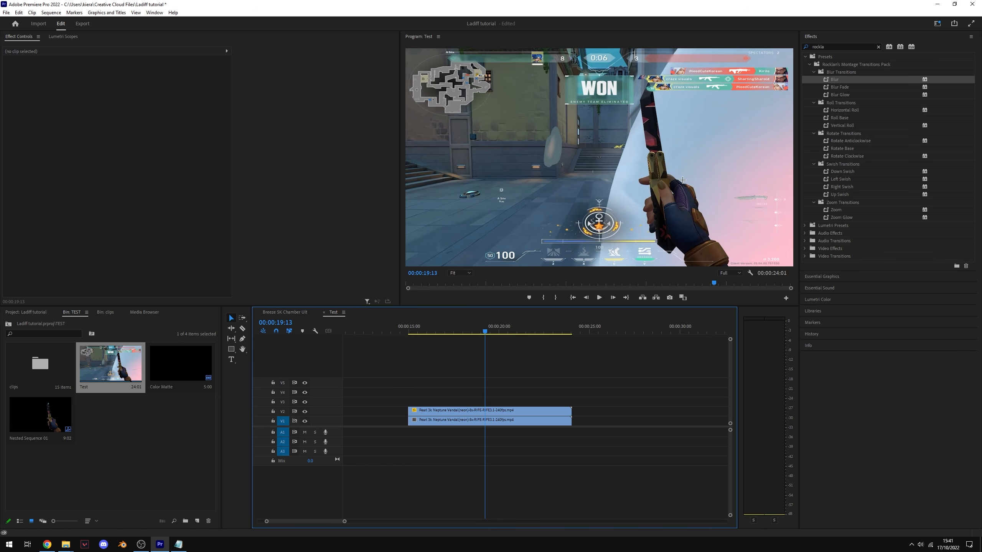
pyautogui.click(502, 414)
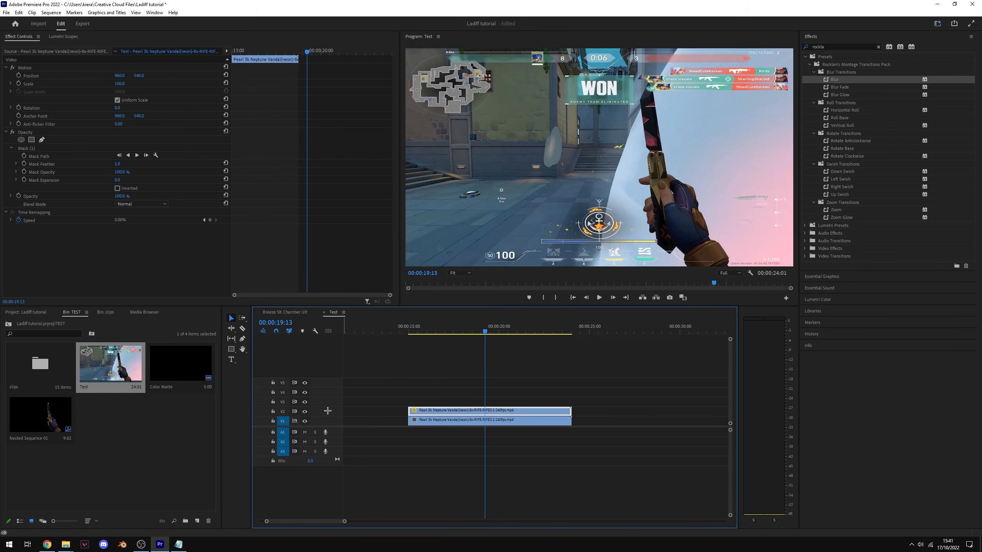
pyautogui.keyDown('alt'); pyautogui.moveTo(452, 412); pyautogui.dragTo(452, 402); pyautogui.keyUp('alt')
pyautogui.click(490, 401)
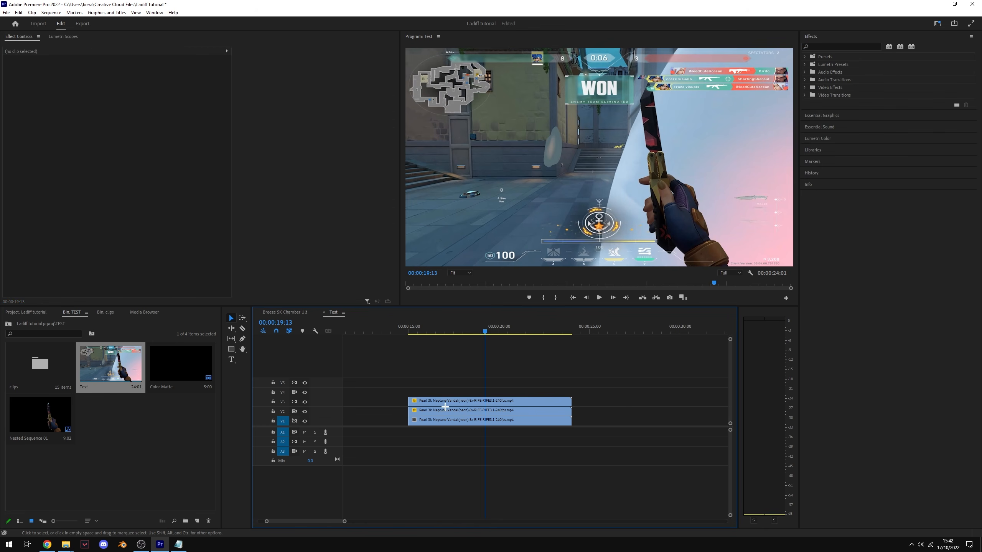
pyautogui.moveTo(445, 404); pyautogui.dragTo(438, 387)
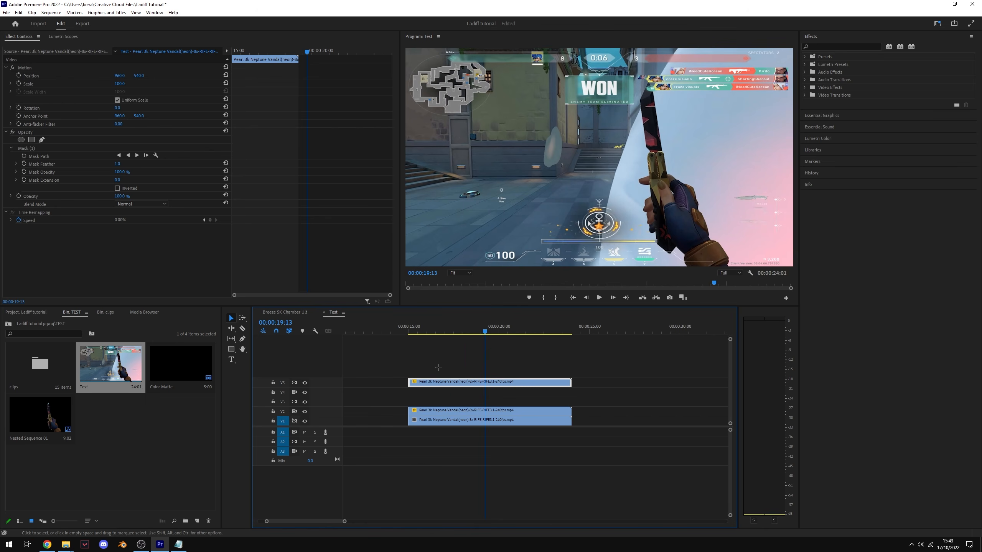
pyautogui.click(305, 382)
pyautogui.click(510, 397)
# Nest the masked Pearl clip on V2 under the suggested name, checking the cutout with track V1 temporarily hidden
pyautogui.click(446, 410)
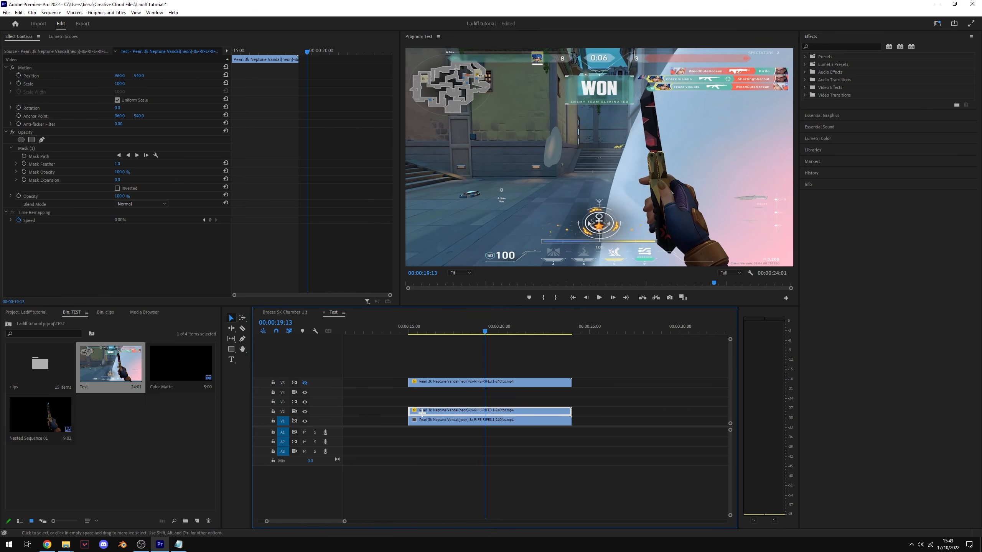
pyautogui.click(304, 421)
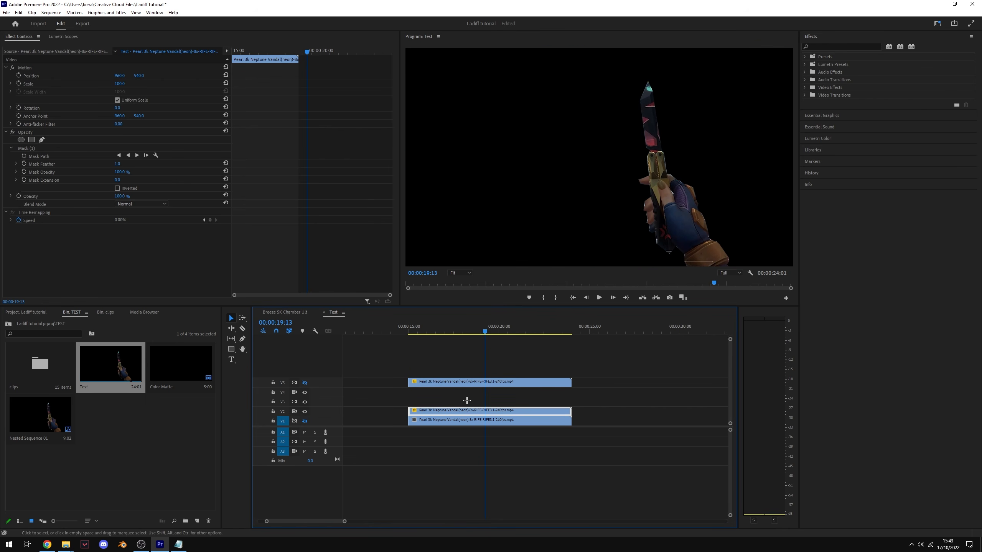
pyautogui.click(304, 421)
pyautogui.rightClick(475, 411)
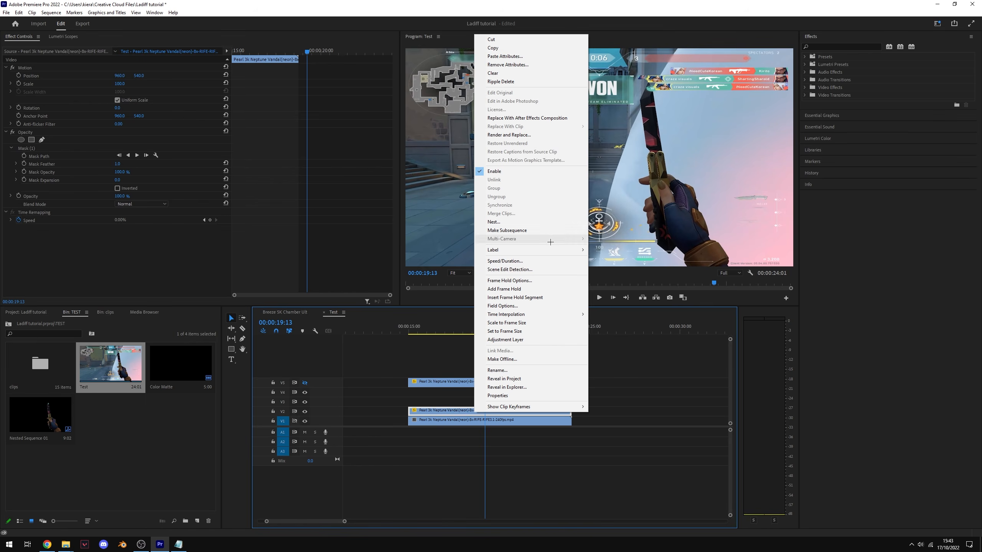
pyautogui.click(546, 222)
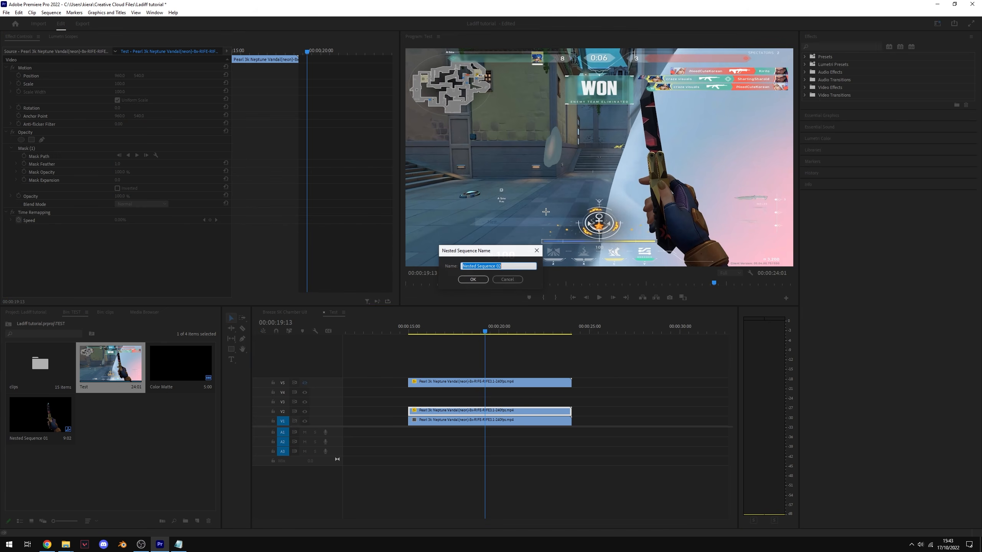
pyautogui.click(473, 279)
pyautogui.click(484, 414)
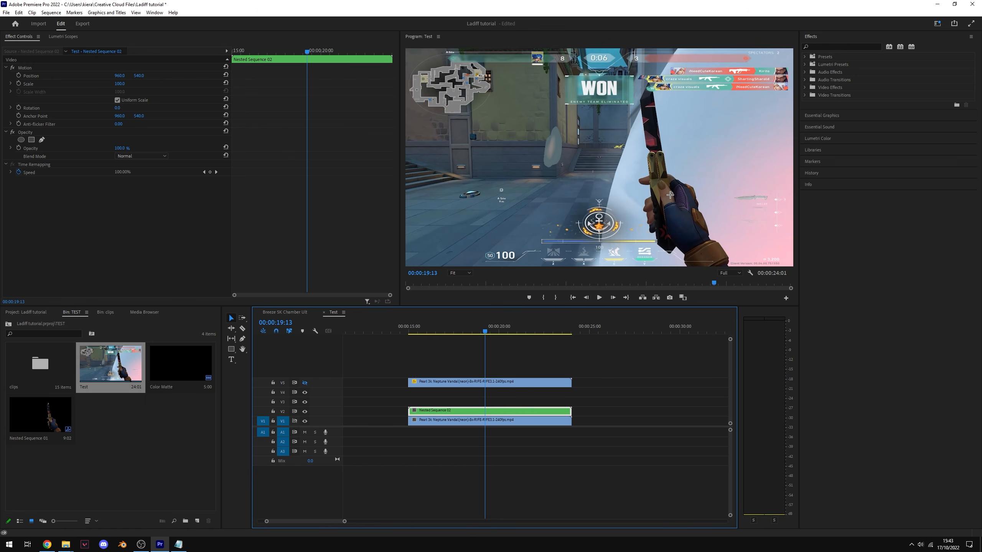
# Find the S_WarpBubble2 effect and apply it to the nested sequence on V2
pyautogui.click(828, 46)
pyautogui.write('warpbub')
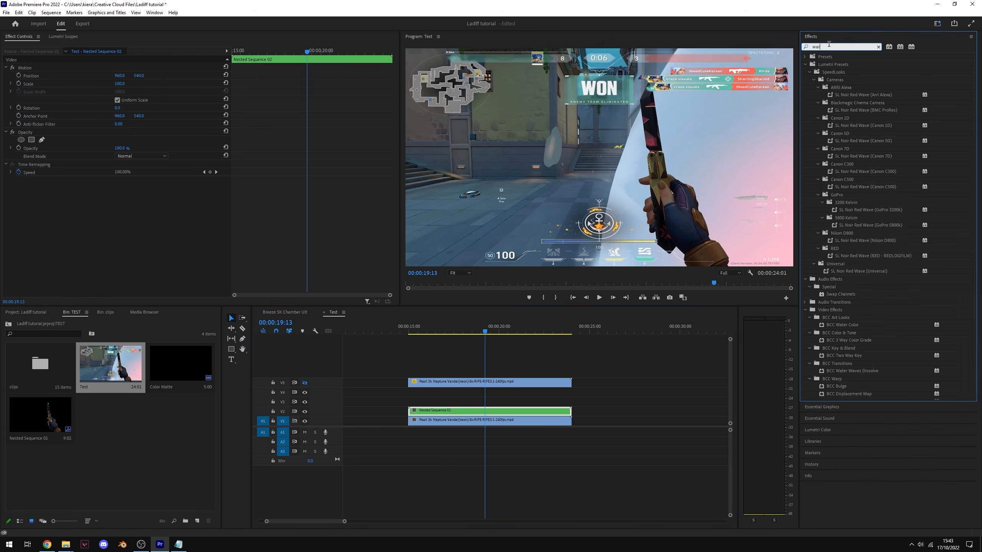
pyautogui.moveTo(851, 110); pyautogui.dragTo(489, 411)
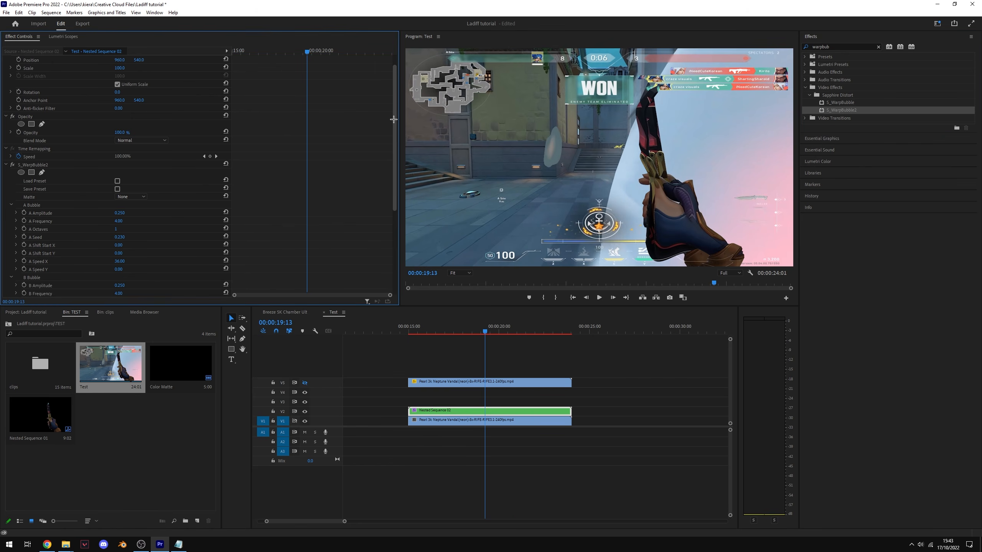
# Set the S_WarpBubble2 A Speed X to 95 and B Speed X to -95
pyautogui.scroll(-3, 117, 159)
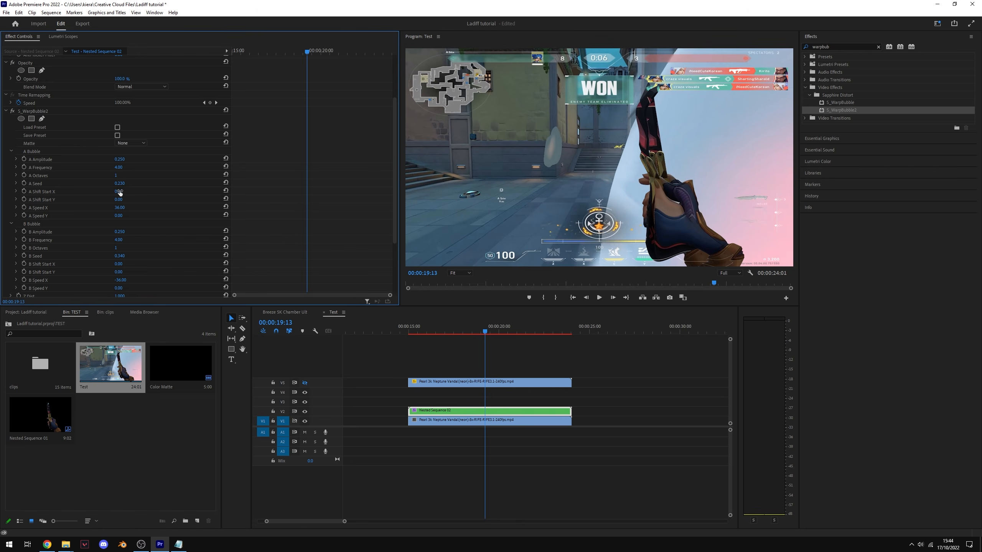
pyautogui.click(120, 208)
pyautogui.write('95')
pyautogui.press('Return')
pyautogui.scroll(-1, 189, 224)
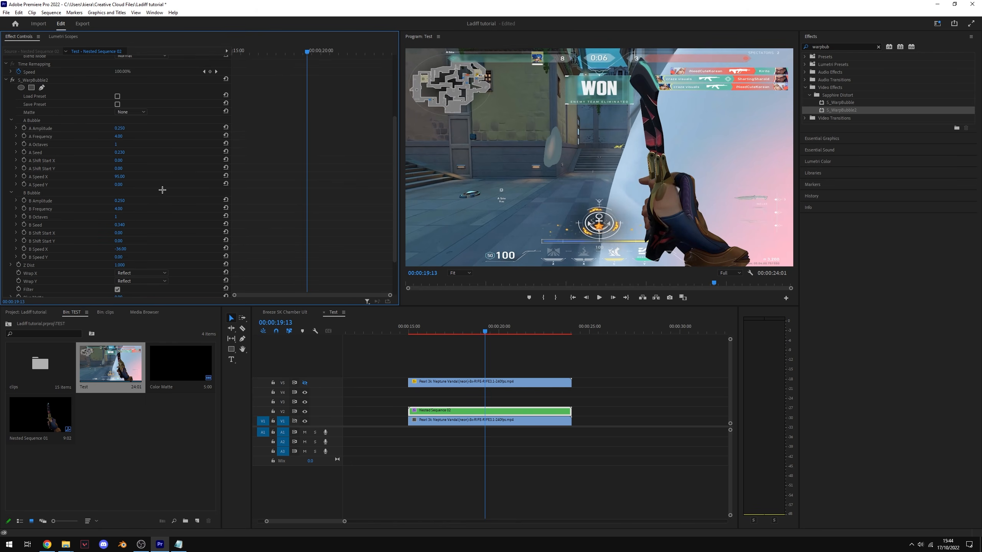
pyautogui.click(120, 249)
pyautogui.write('-95')
pyautogui.press('Return')
pyautogui.scroll(-2, 32, 188)
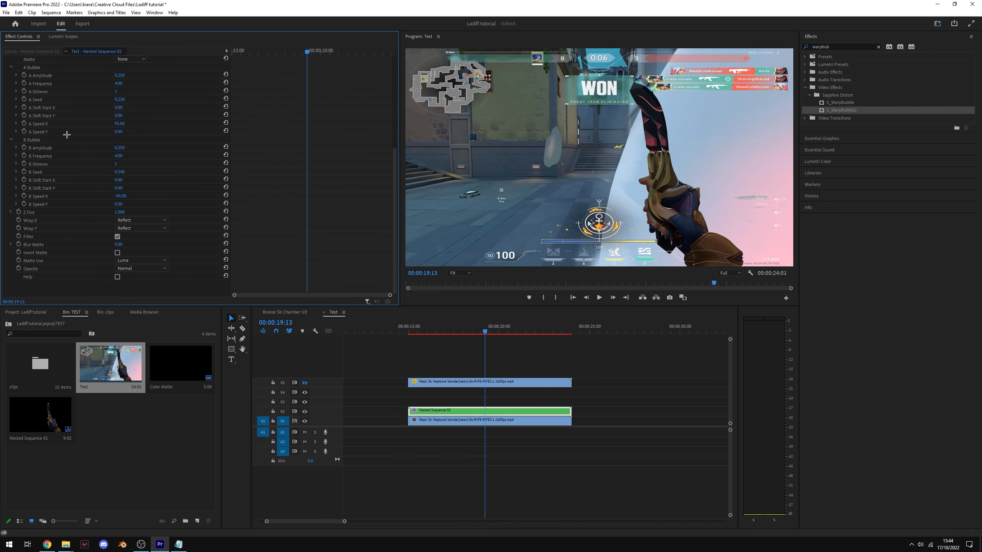
# Find the S_EdgeColorize effect and apply it to the nested sequence on V2
pyautogui.moveTo(840, 47); pyautogui.dragTo(761, 43)
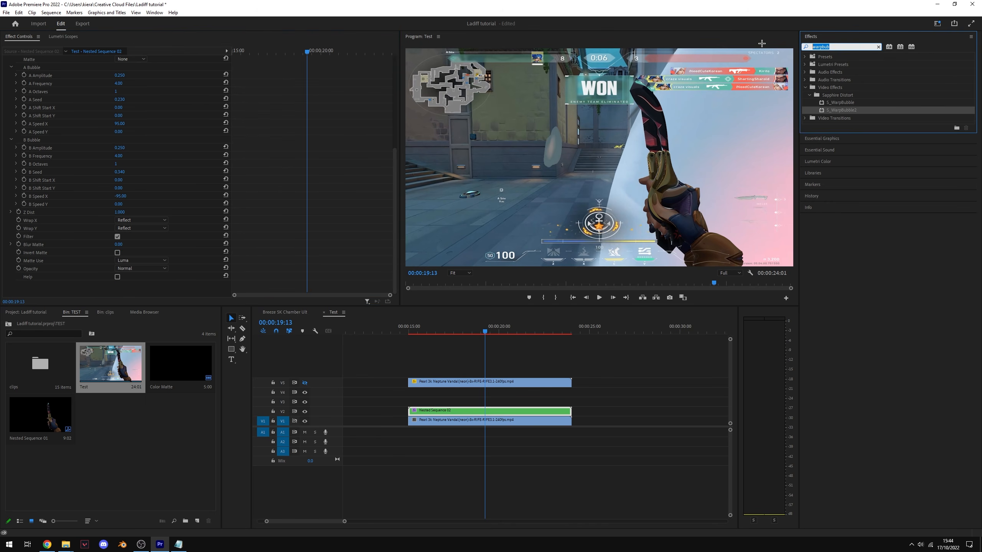
pyautogui.write('edgecolor')
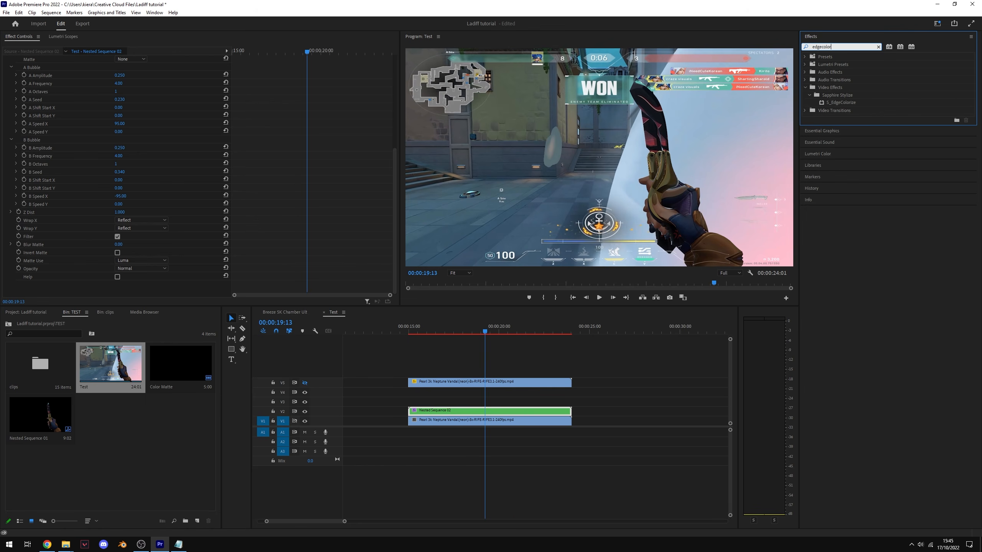
pyautogui.moveTo(830, 102); pyautogui.dragTo(491, 410)
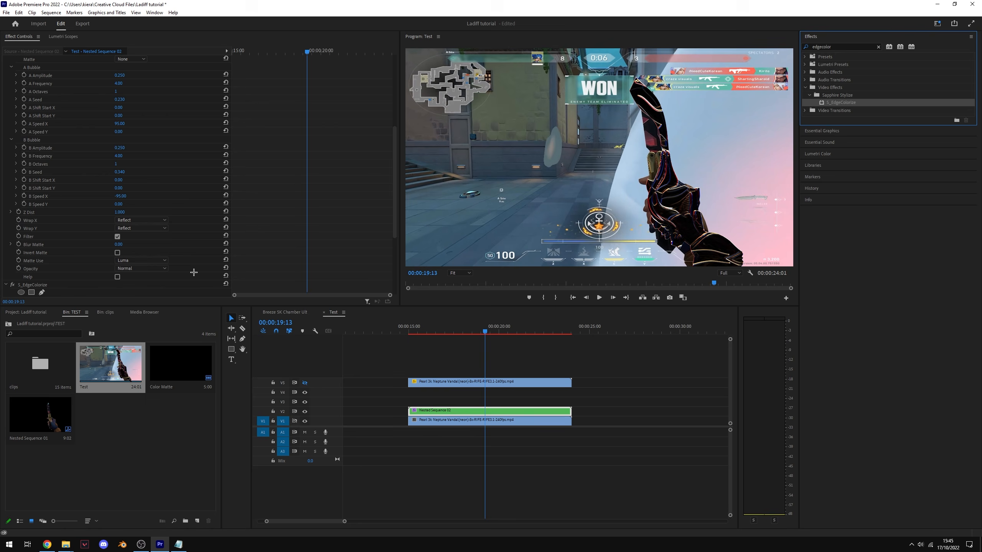
# Set the S_EdgeColorize Edge Smooth to 15, Brightness to 1.5 and Rotate Colors to 250
pyautogui.scroll(-5, 157, 194)
pyautogui.click(118, 196)
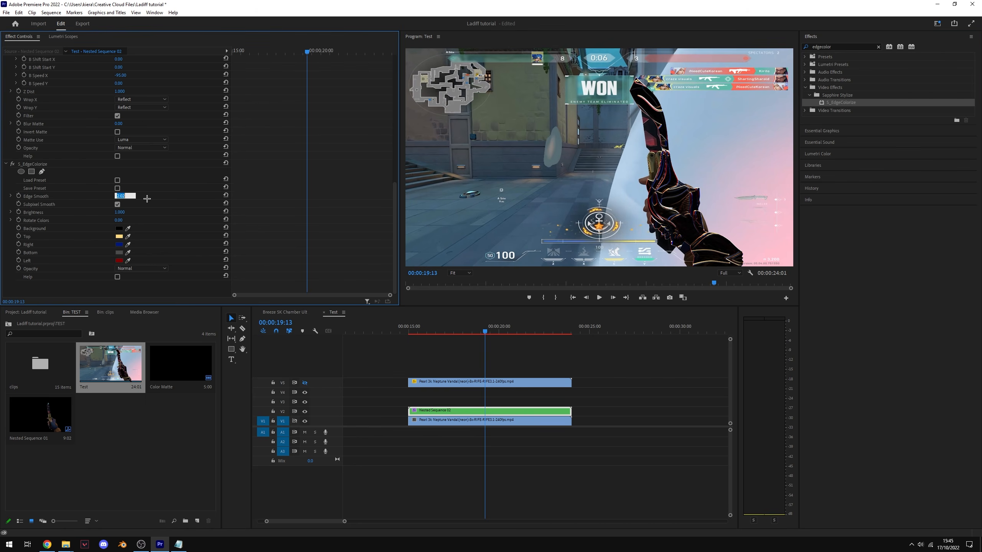
pyautogui.write('15')
pyautogui.press('Return')
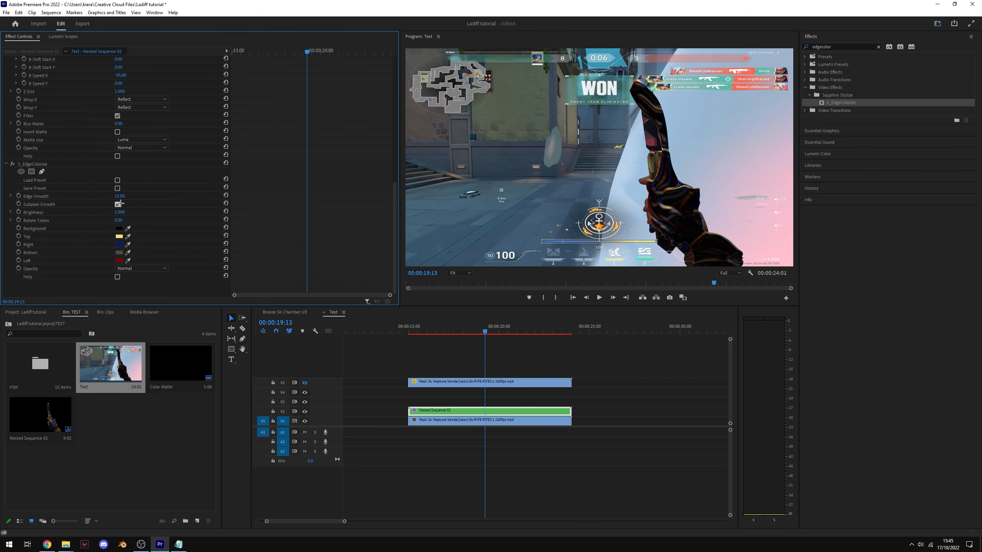
pyautogui.click(120, 212)
pyautogui.write('1.5')
pyautogui.press('Tab')
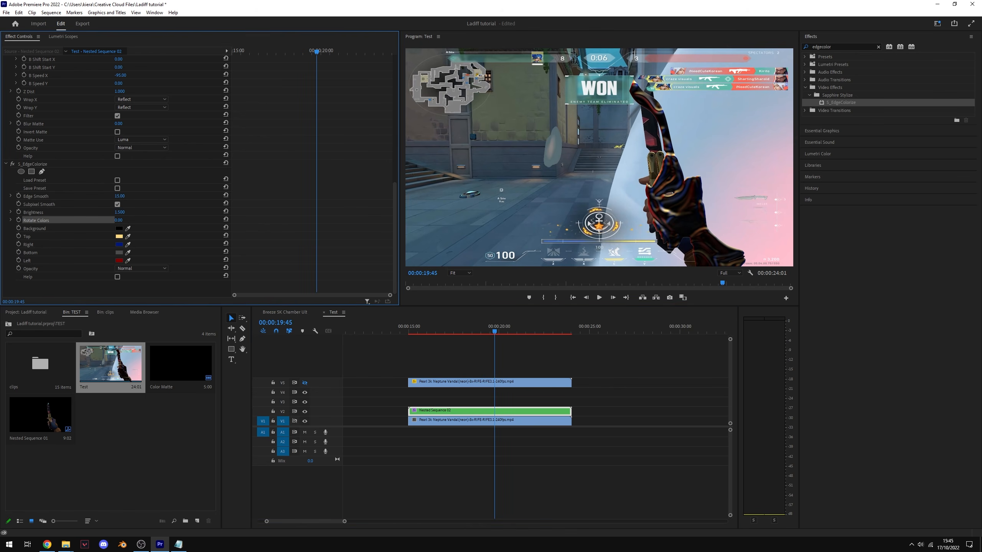
pyautogui.write('250')
pyautogui.press('Return')
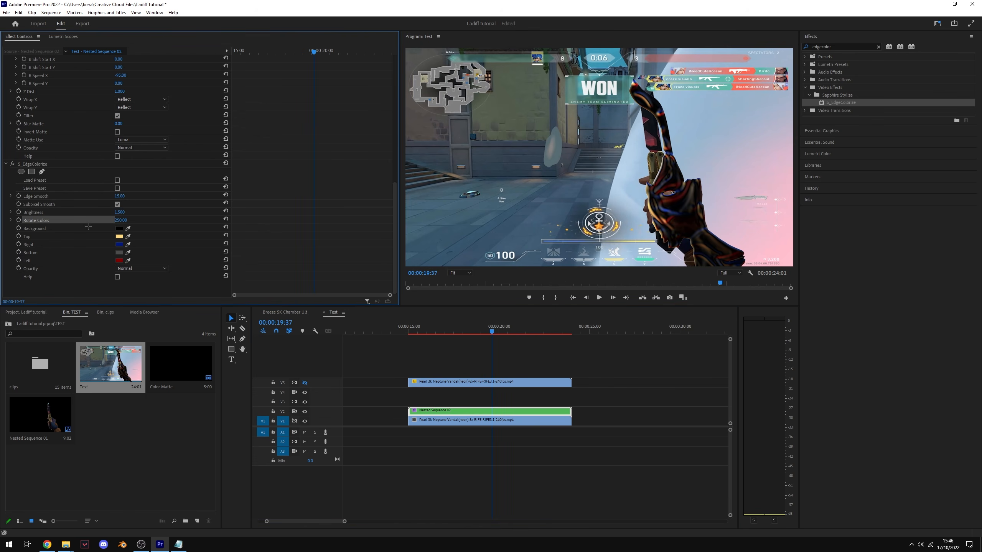
# Change the S_EdgeColorize Top color to pure red and the Right color to bright orange
pyautogui.click(119, 236)
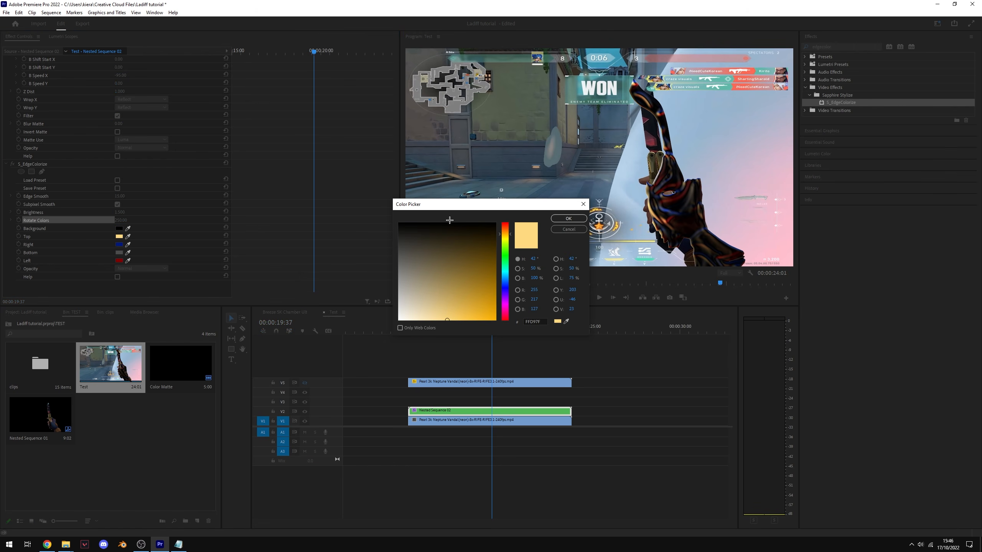
pyautogui.moveTo(505, 242); pyautogui.dragTo(505, 222)
pyautogui.moveTo(483, 271); pyautogui.dragTo(496, 320)
pyautogui.click(576, 220)
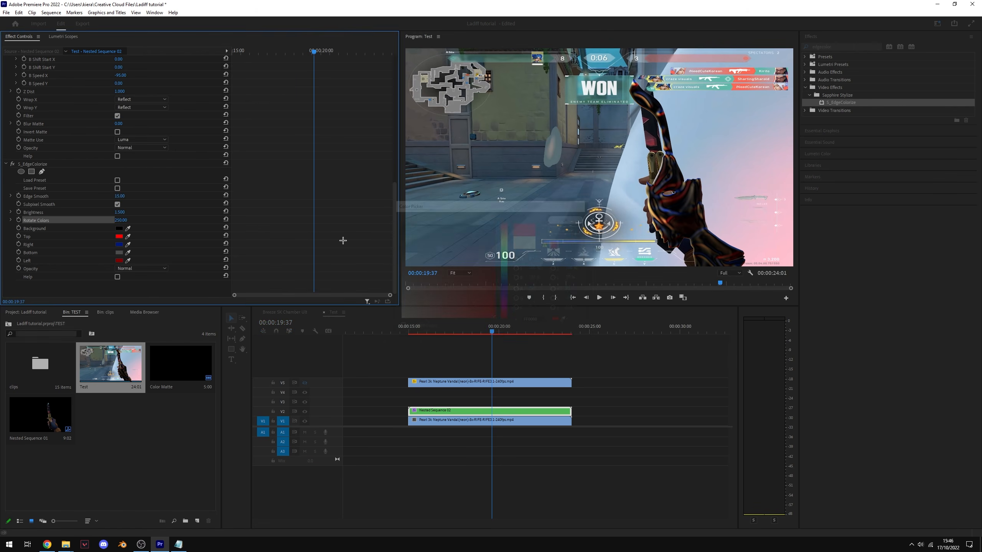
pyautogui.click(119, 245)
pyautogui.moveTo(504, 225)
pyautogui.mouseDown()
pyautogui.moveTo(504, 239)
pyautogui.moveTo(505, 231)
pyautogui.mouseUp()
pyautogui.moveTo(470, 273); pyautogui.dragTo(496, 320)
pyautogui.click(569, 219)
# Change the S_EdgeColorize Bottom color to yellow EAFF00 and the Left color to purple 6900DF
pyautogui.click(119, 253)
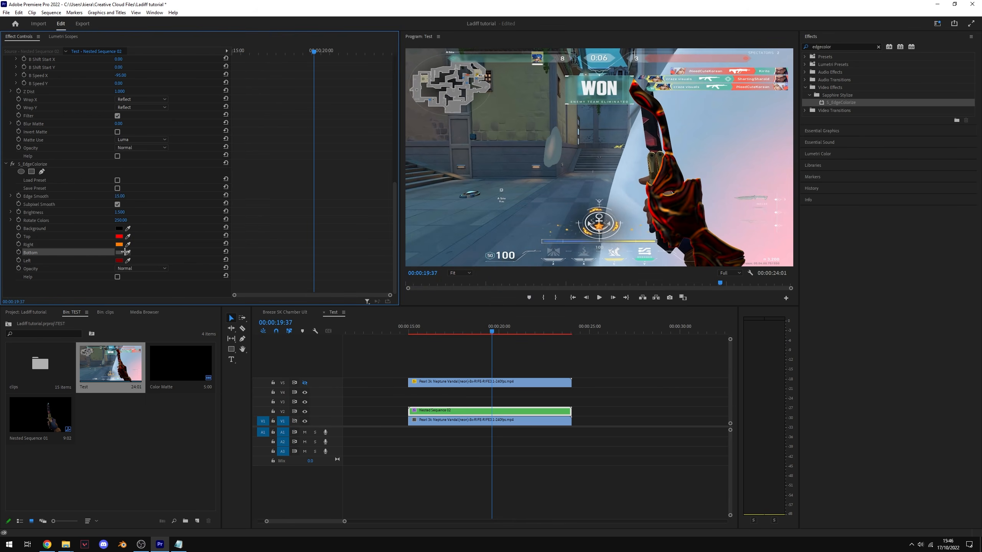
pyautogui.moveTo(504, 224); pyautogui.dragTo(504, 240)
pyautogui.moveTo(472, 294); pyautogui.dragTo(496, 321)
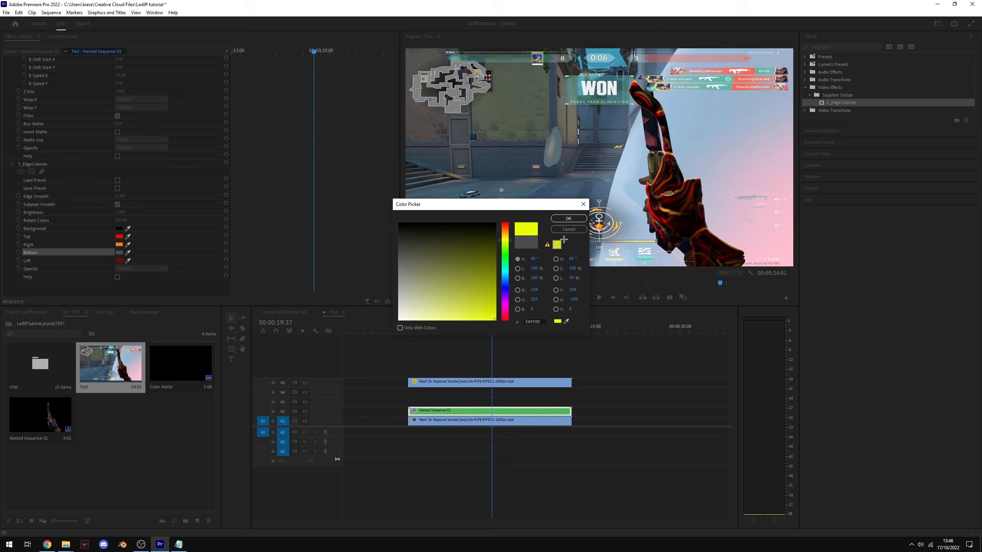
pyautogui.click(565, 221)
pyautogui.click(119, 260)
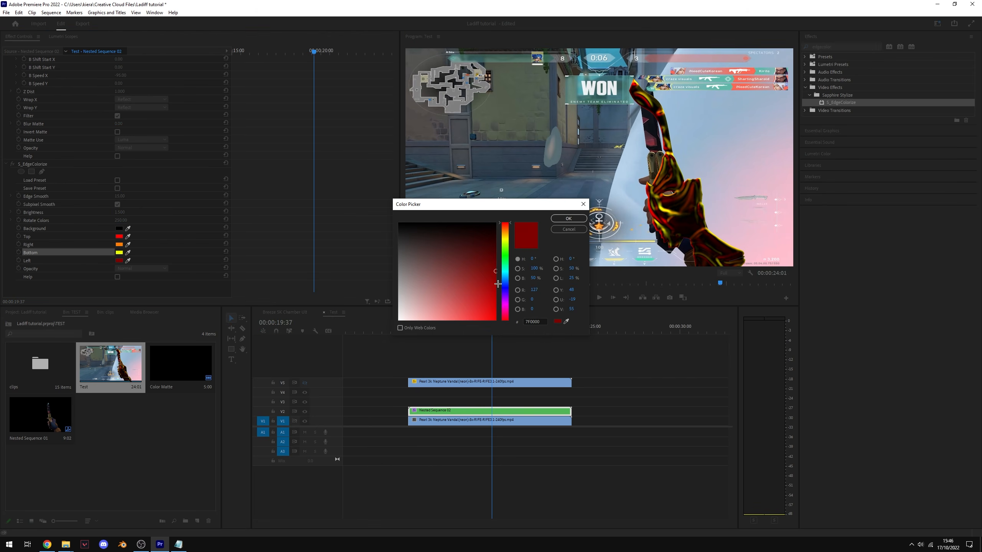
pyautogui.moveTo(505, 287); pyautogui.dragTo(506, 300)
pyautogui.click(568, 219)
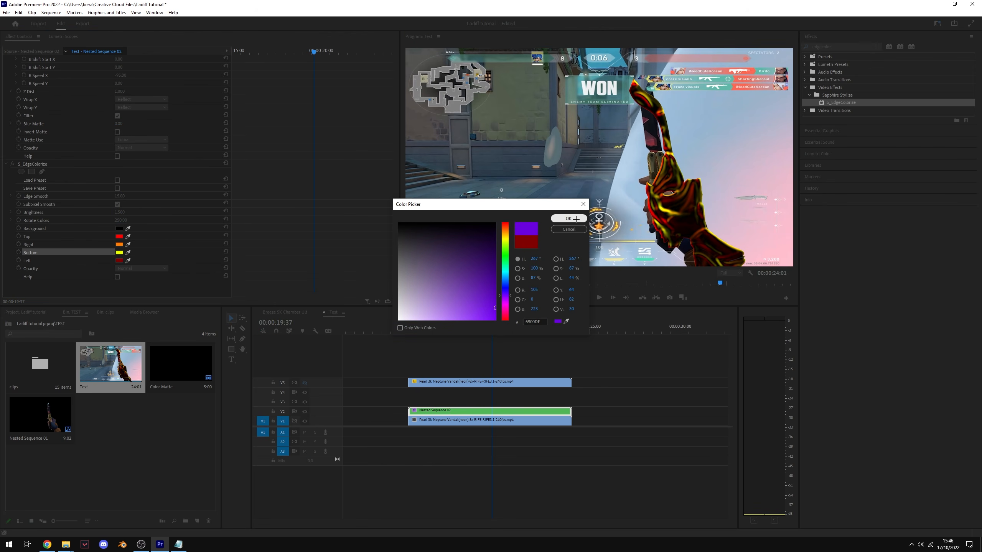
# Apply the S_Glow effect to the nested sequence on V2 and set its Glow Width to 18
pyautogui.press('BackSpace')
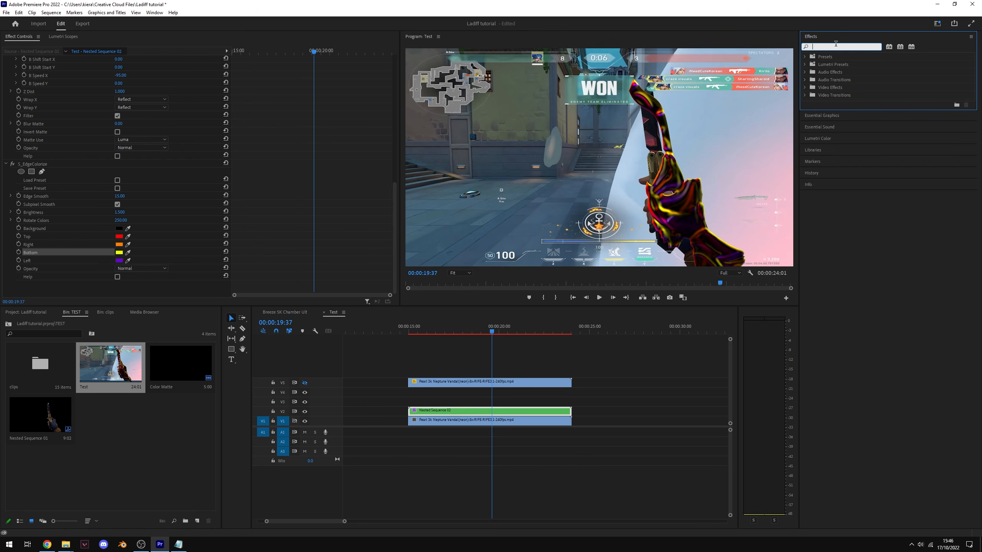
pyautogui.write('s_glow')
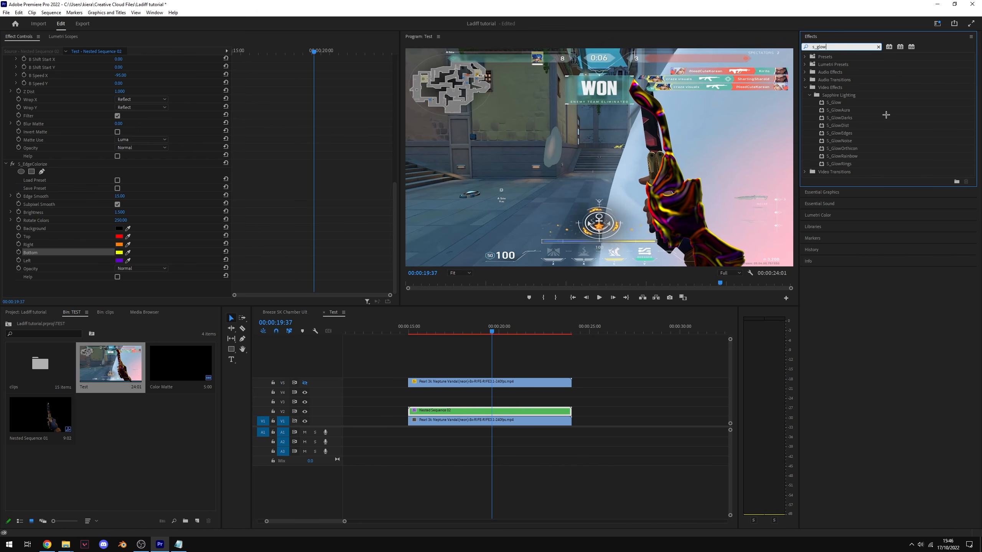
pyautogui.moveTo(843, 102); pyautogui.dragTo(491, 411)
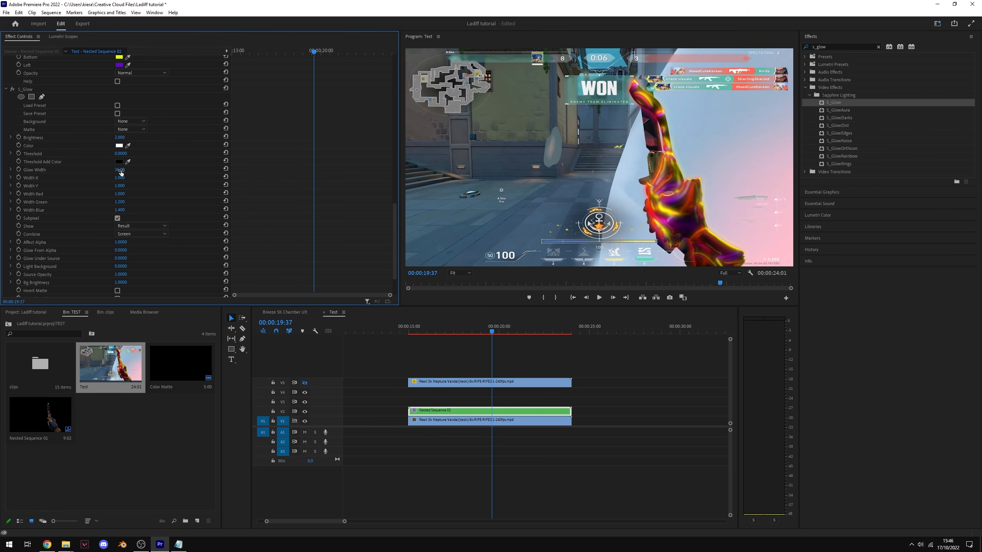
pyautogui.click(120, 170)
pyautogui.write('18')
pyautogui.press('Return')
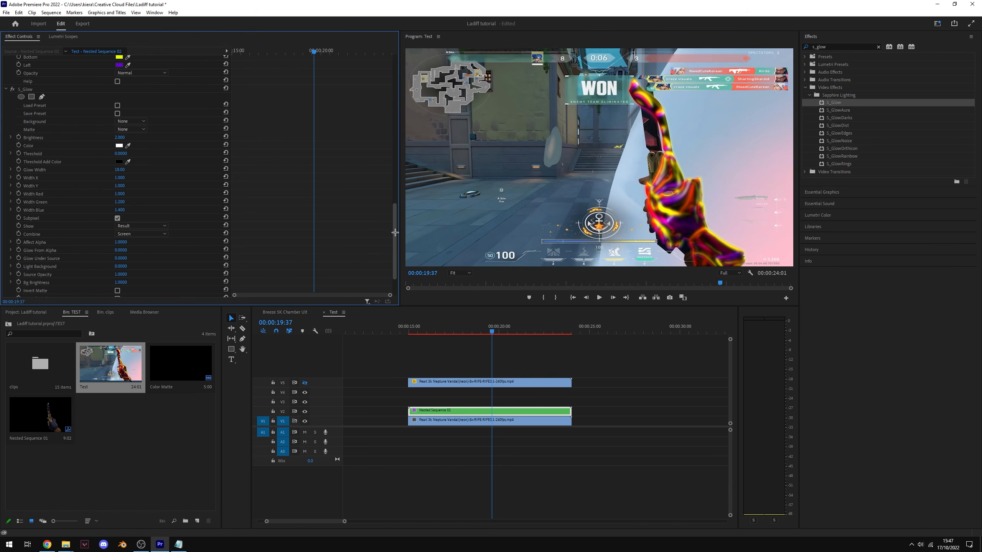
# Set the nested sequence's opacity blend mode to Screen, comparing it with Linear Dodge (Add)
pyautogui.scroll(-3, 392, 266)
pyautogui.moveTo(394, 258); pyautogui.dragTo(394, 96)
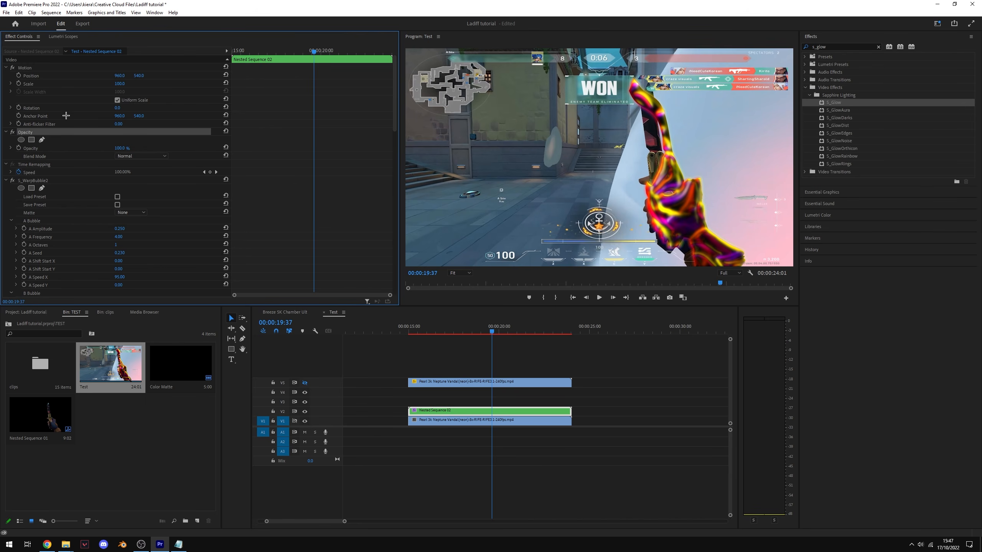
pyautogui.click(143, 155)
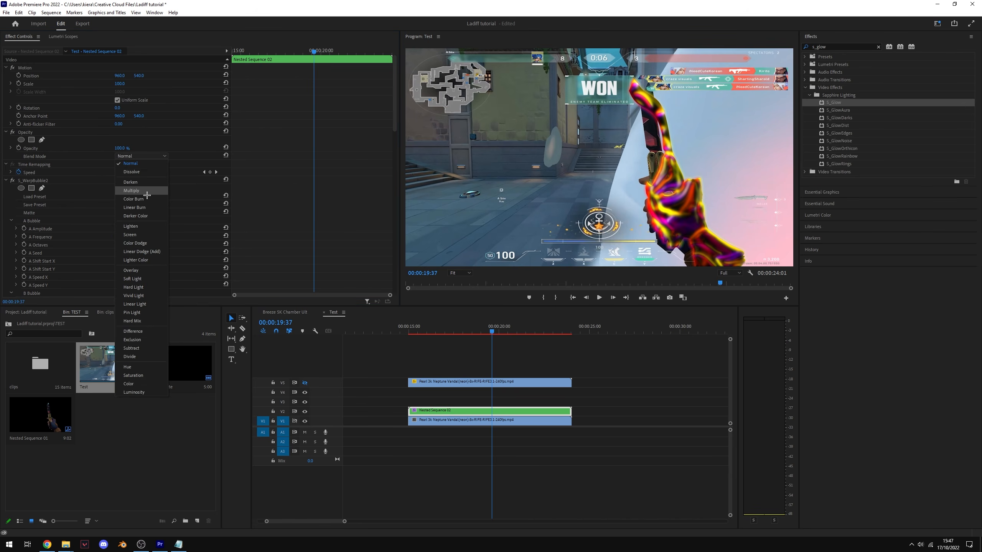
pyautogui.click(137, 235)
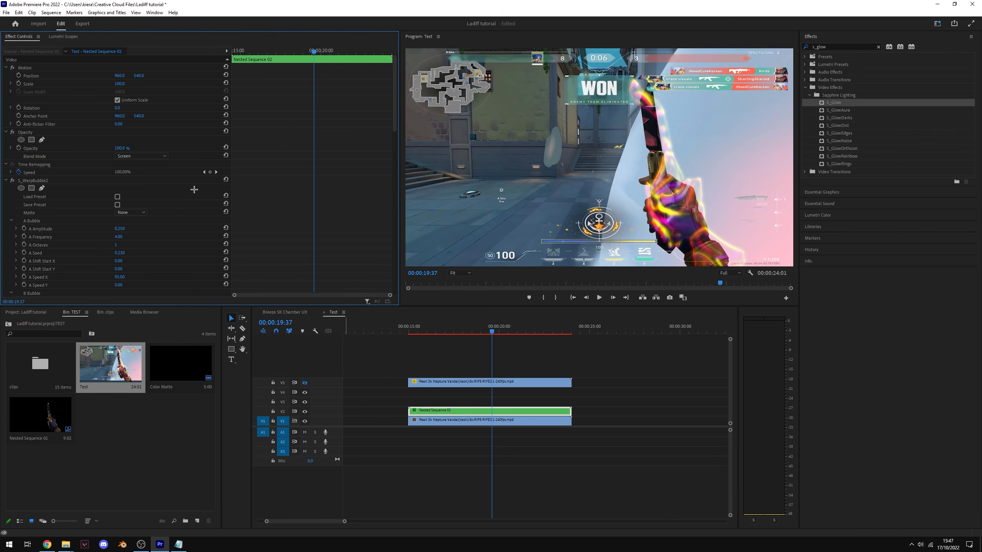
pyautogui.click(138, 155)
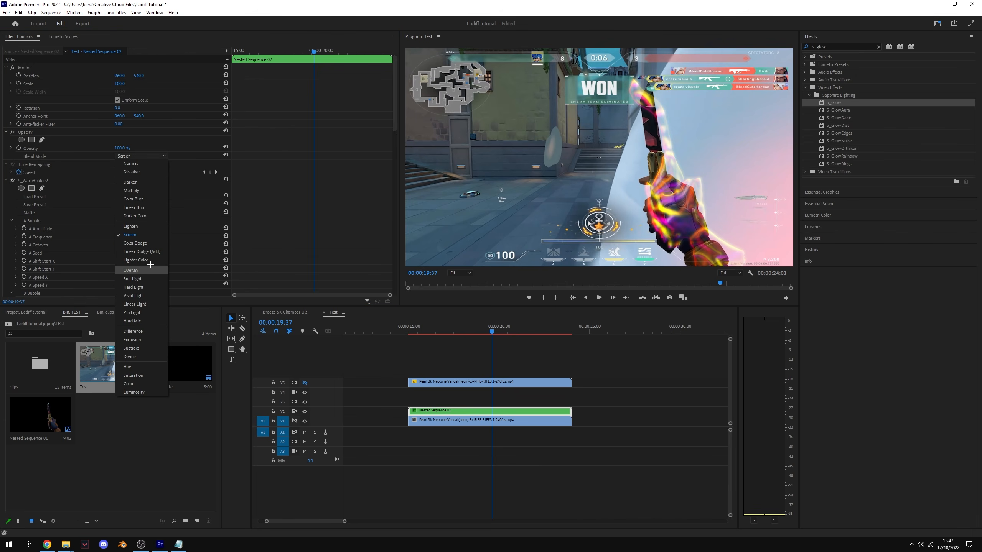
pyautogui.click(151, 252)
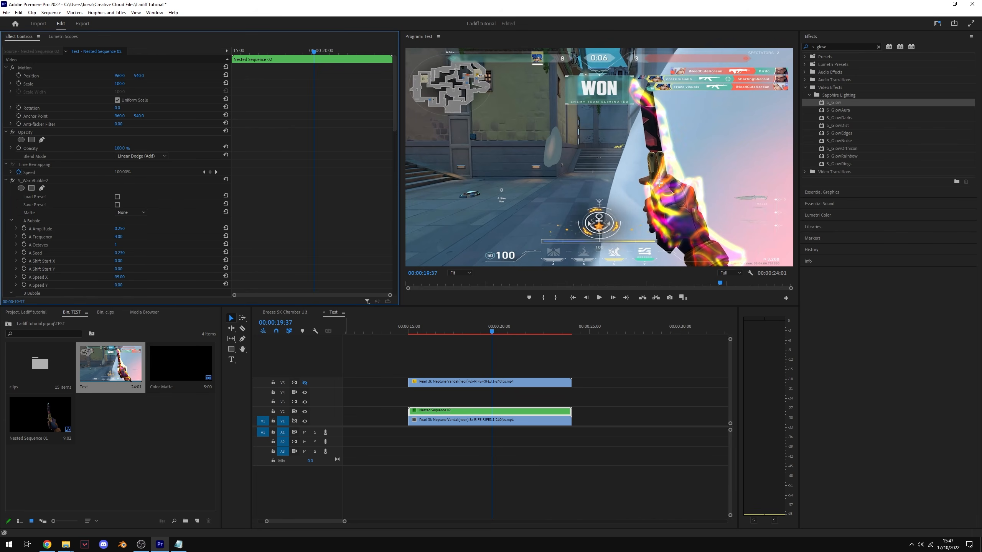
pyautogui.click(146, 155)
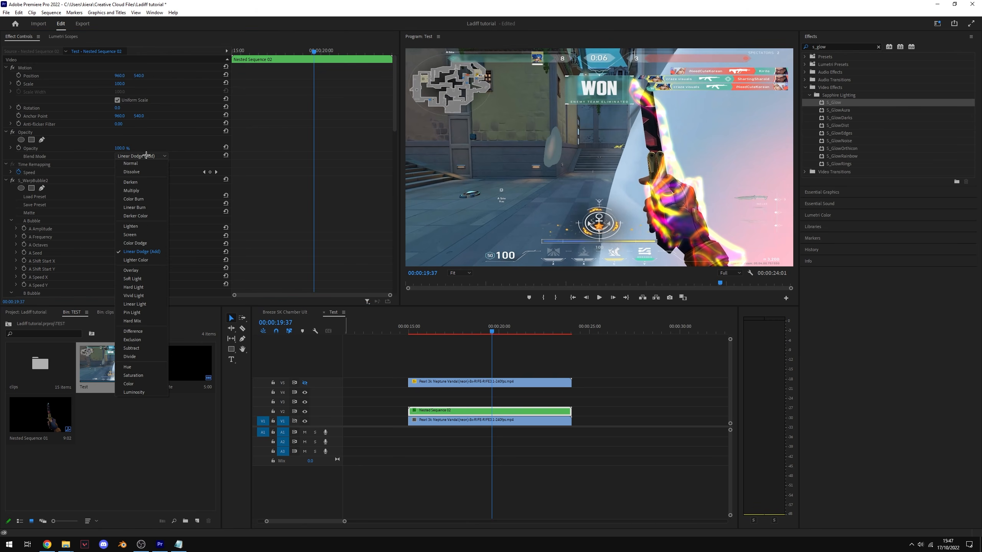
pyautogui.click(130, 235)
# Mark in and out points around the clips in the Test sequence and render that range
pyautogui.moveTo(472, 331)
pyautogui.mouseDown()
pyautogui.moveTo(407, 331)
pyautogui.moveTo(570, 332)
pyautogui.mouseUp()
pyautogui.press('i')
pyautogui.press('o')
pyautogui.click(483, 331)
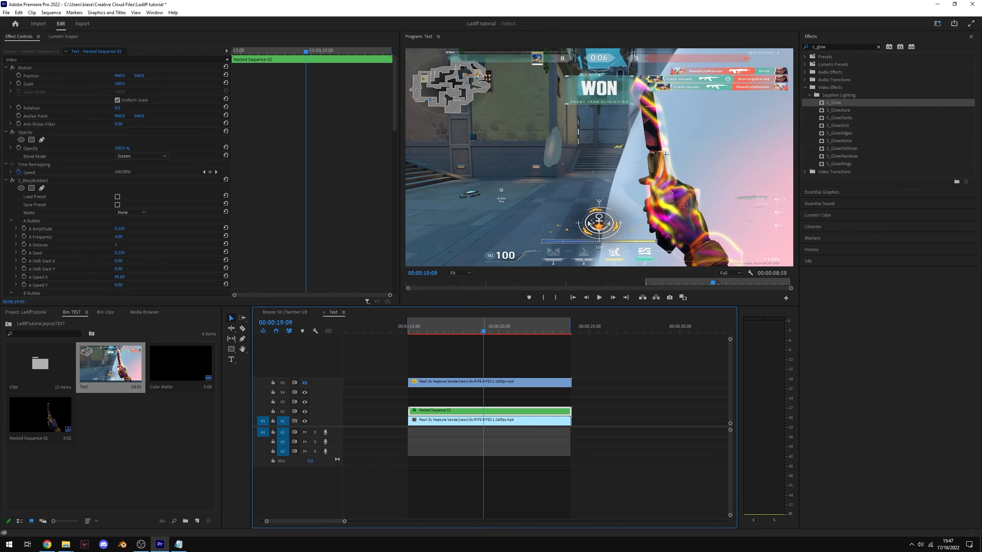
pyautogui.click(51, 12)
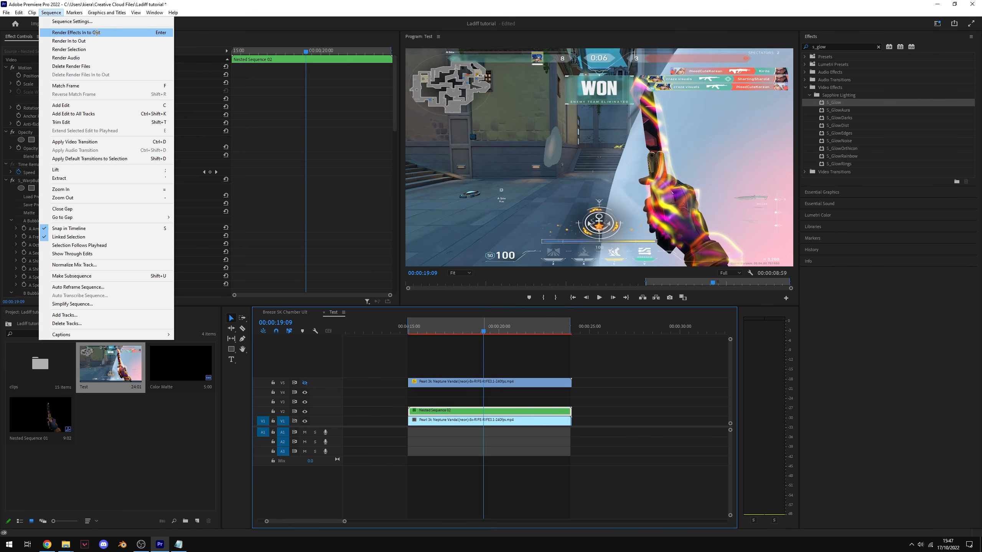
pyautogui.click(73, 39)
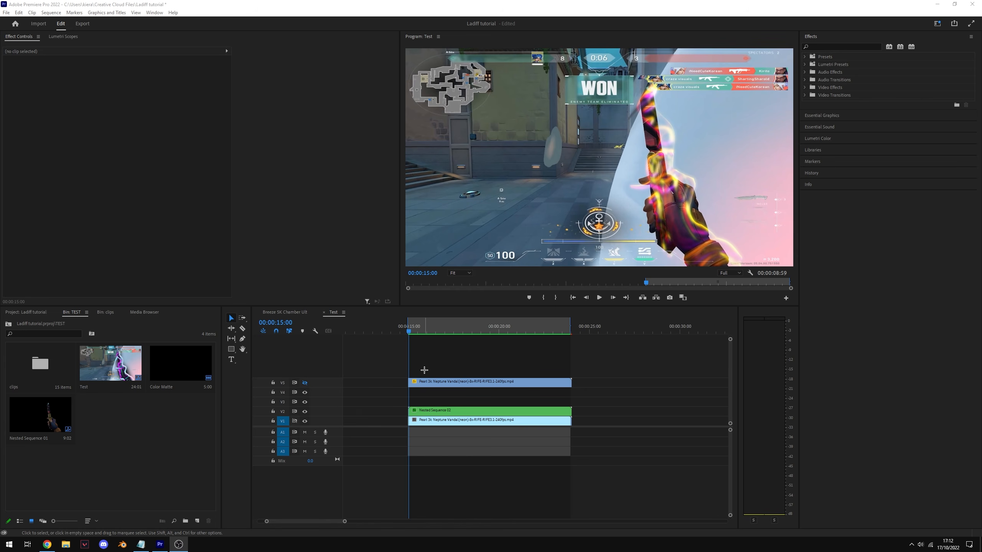
# Play back the rendered section to check the glow effect on the hand and knife
pyautogui.click(424, 370)
pyautogui.press('space')
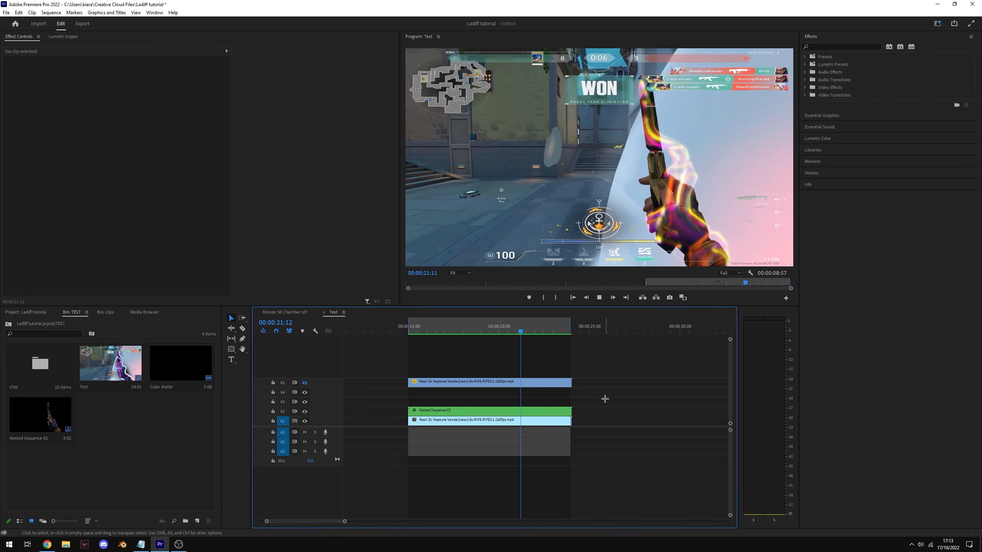
pyautogui.press('space')
pyautogui.scroll(1, 549, 348)
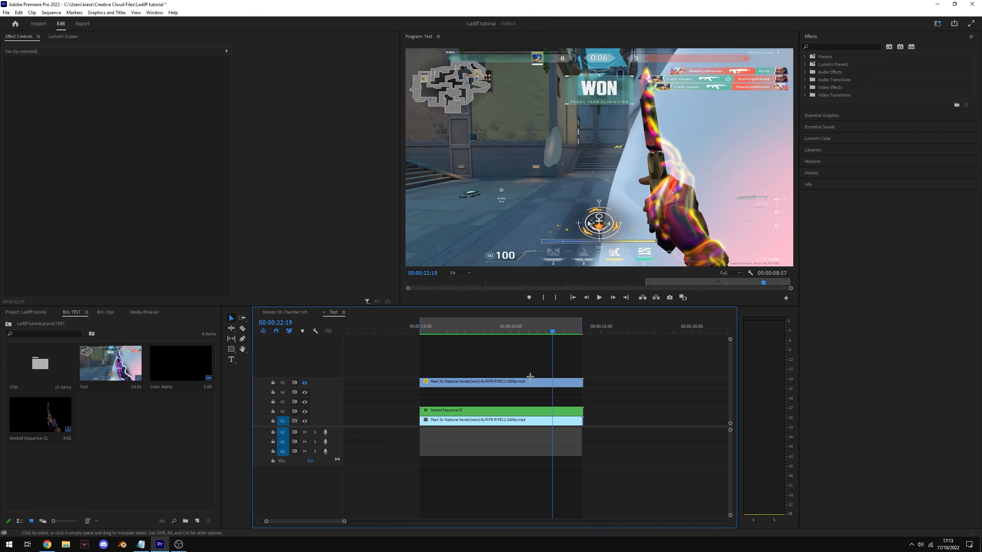
# Turn on the visibility of track V5 so the masked clip sits above the nested sequence
pyautogui.click(508, 411)
pyautogui.moveTo(394, 113)
pyautogui.mouseDown()
pyautogui.moveTo(389, 289)
pyautogui.moveTo(394, 110)
pyautogui.mouseUp()
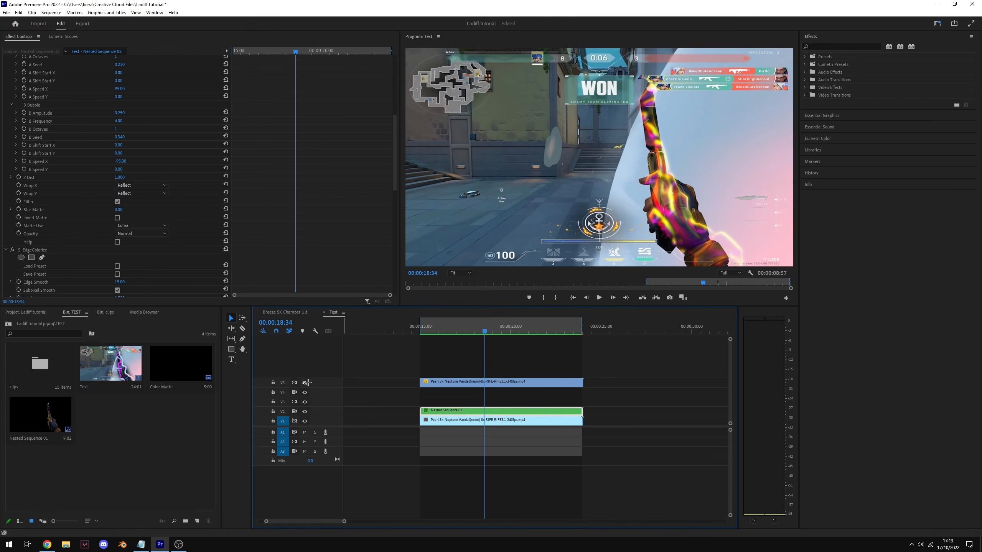
pyautogui.click(307, 382)
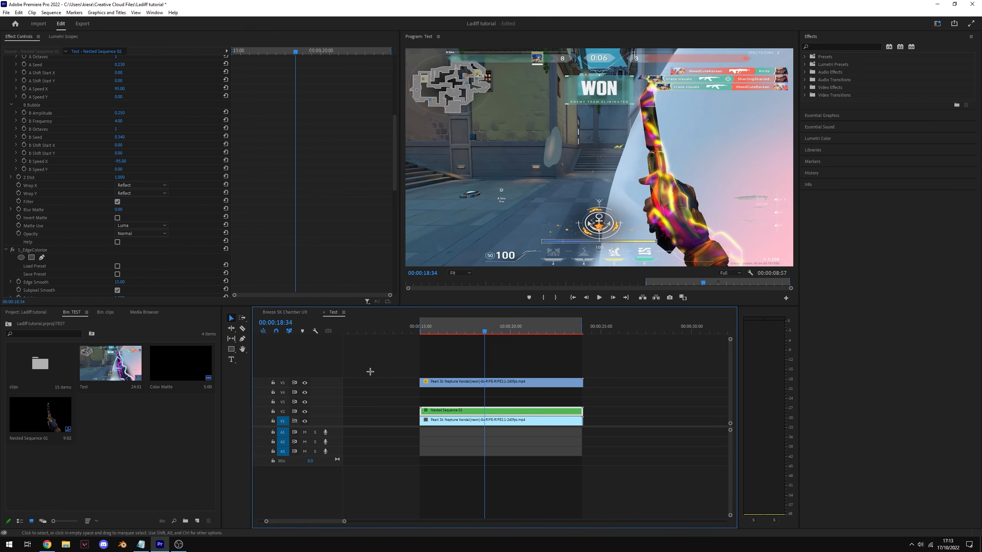
pyautogui.click(513, 319)
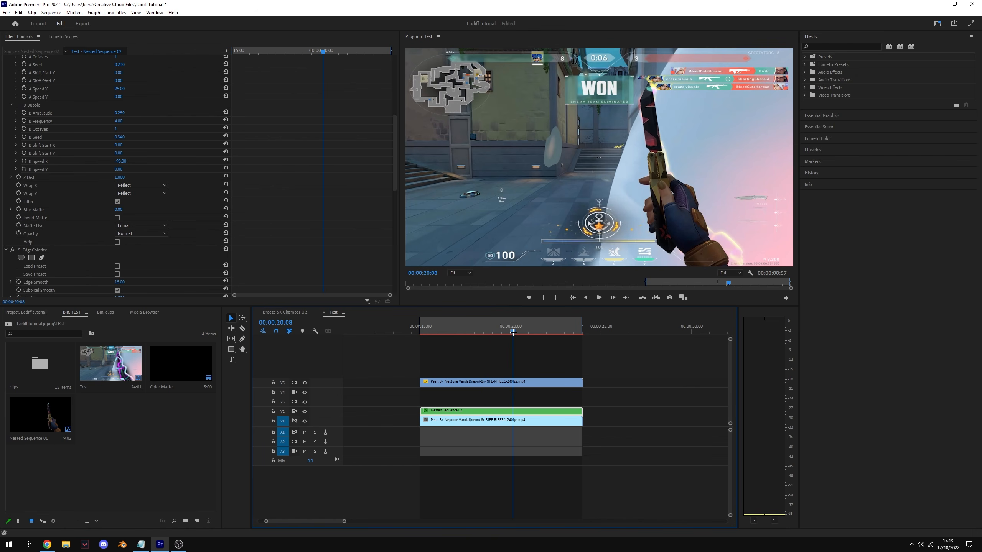
# Change the nested sequence's opacity blend mode to Linear Dodge (Add) and check the result at several frames
pyautogui.scroll(10, 116, 174)
pyautogui.click(142, 156)
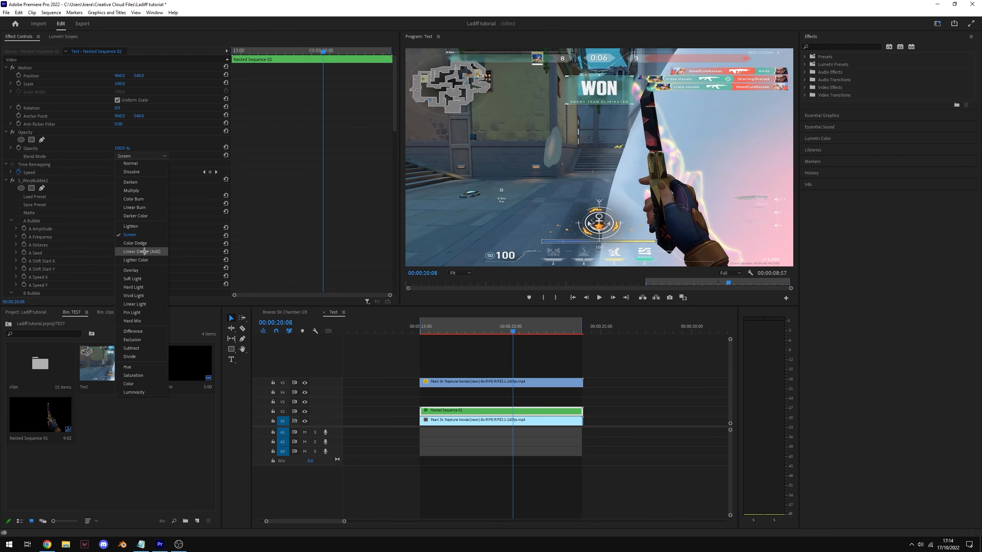
pyautogui.click(145, 251)
pyautogui.click(448, 330)
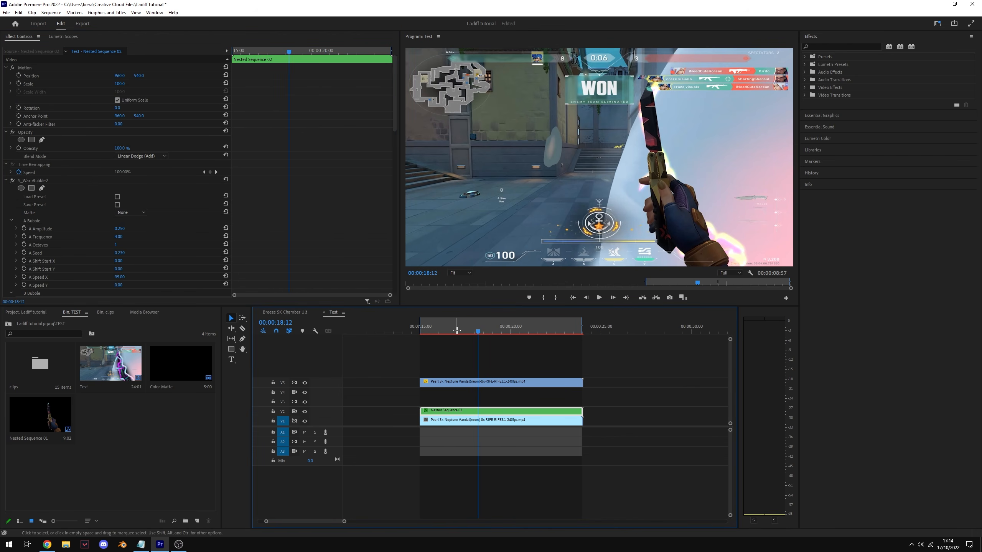
pyautogui.moveTo(448, 330)
pyautogui.mouseDown()
pyautogui.moveTo(557, 339)
pyautogui.moveTo(430, 327)
pyautogui.moveTo(452, 332)
pyautogui.mouseUp()
pyautogui.click(446, 332)
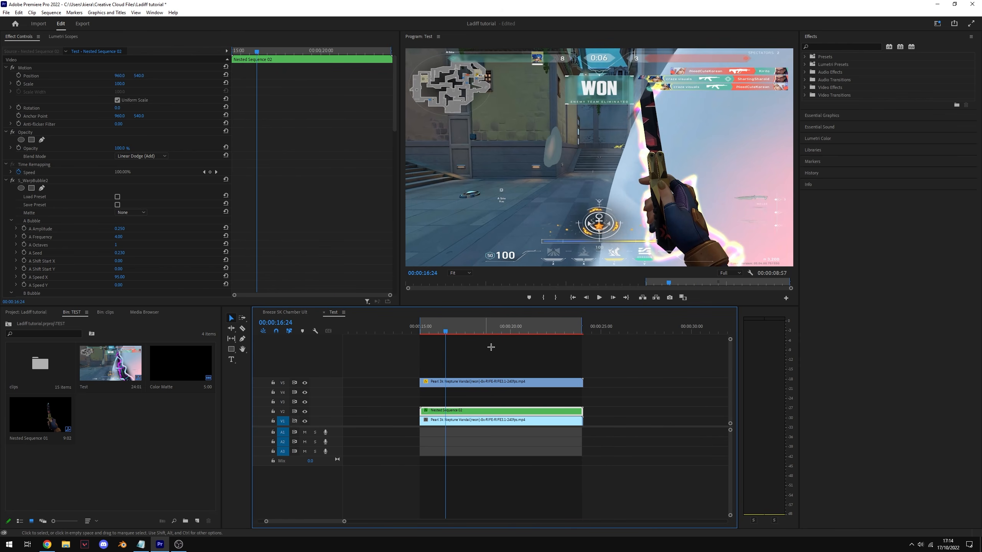
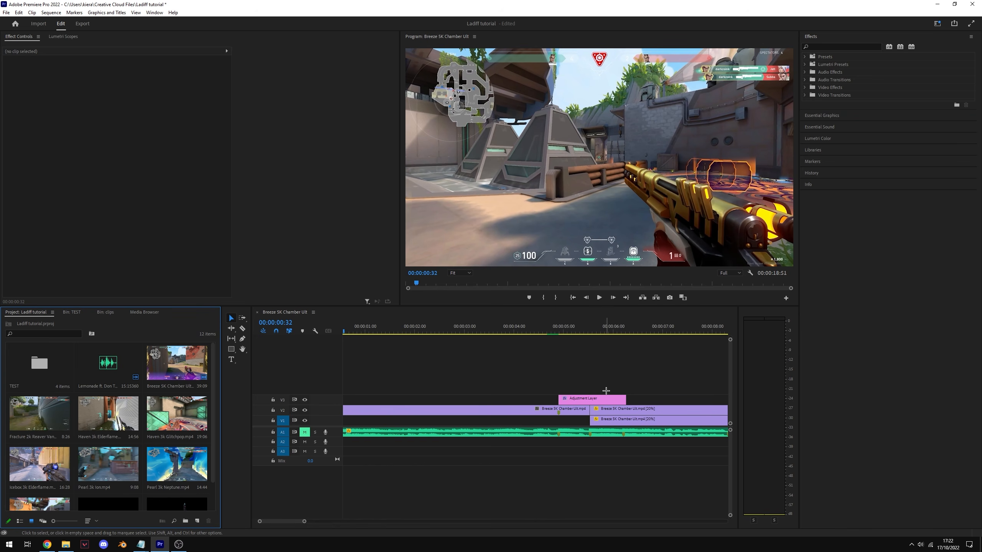
# Duplicate the opening clip of the Breeze 5K Chamber Ult sequence from V2 onto V1
pyautogui.scroll(-3, 653, 387)
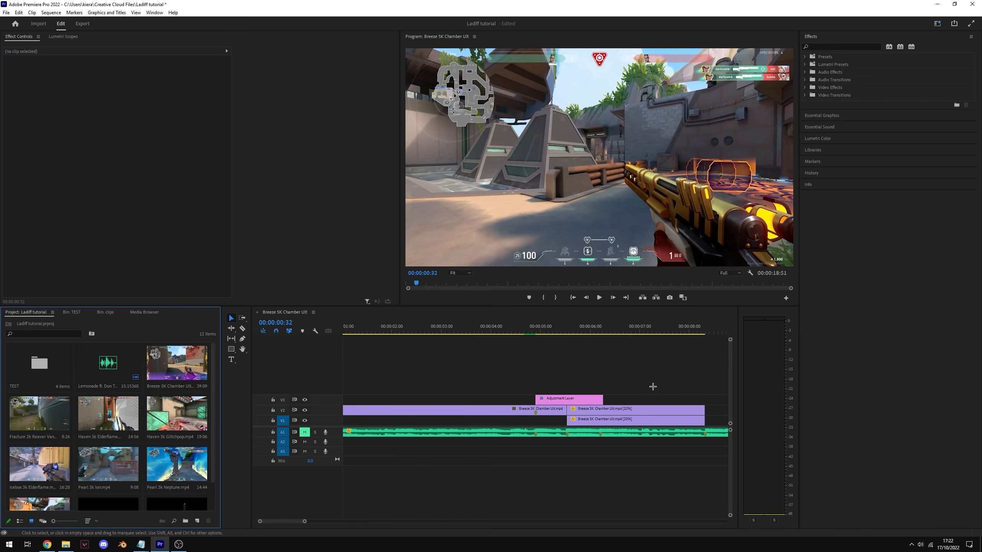
pyautogui.click(597, 332)
pyautogui.moveTo(597, 333); pyautogui.dragTo(584, 332)
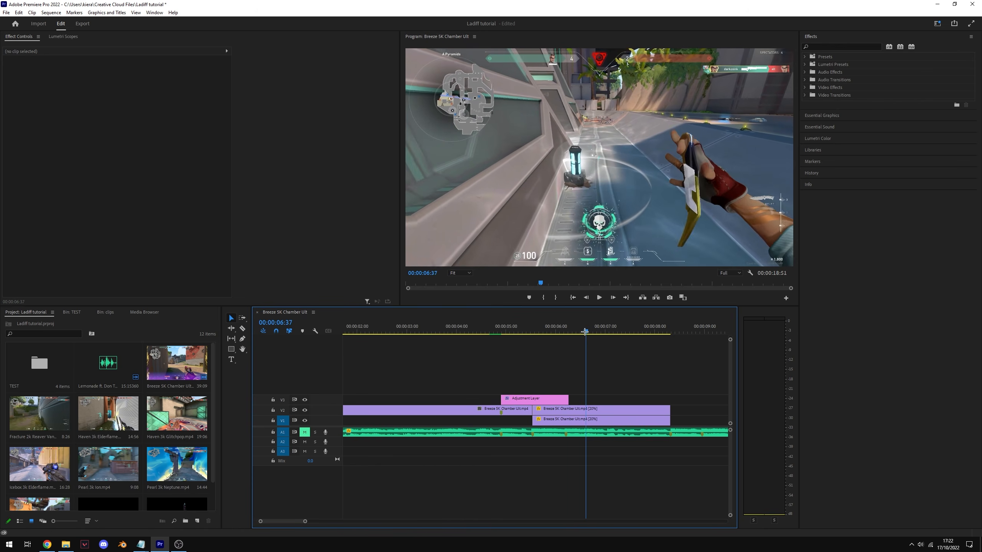
pyautogui.scroll(3, 495, 329)
pyautogui.click(495, 330)
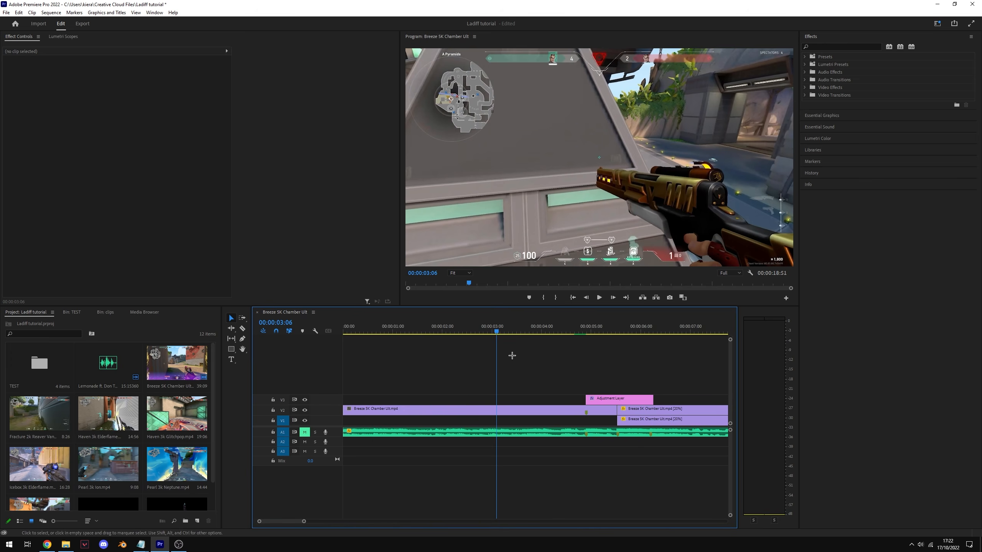
pyautogui.moveTo(498, 331); pyautogui.dragTo(395, 336)
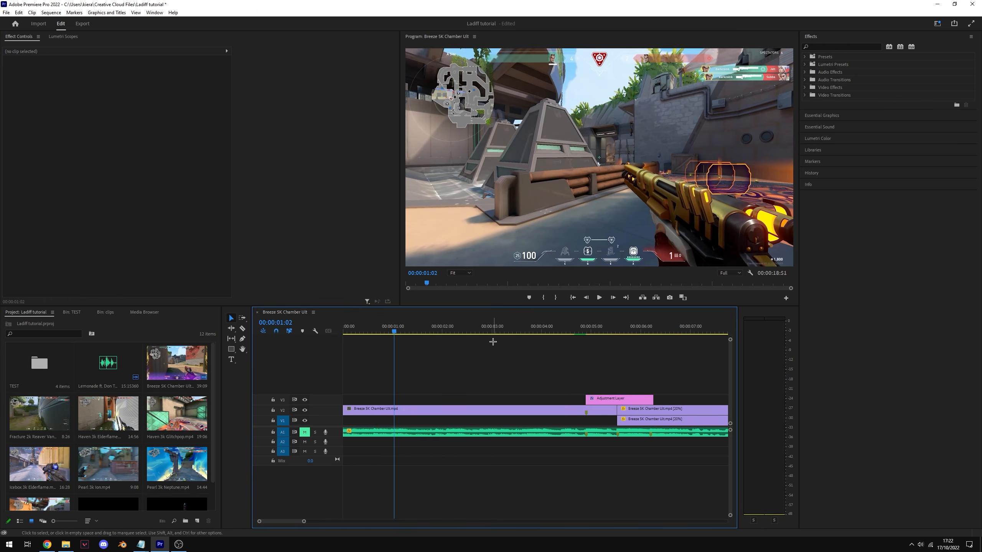
pyautogui.click(399, 416)
pyautogui.moveTo(409, 411); pyautogui.dragTo(411, 422)
pyautogui.click(402, 409)
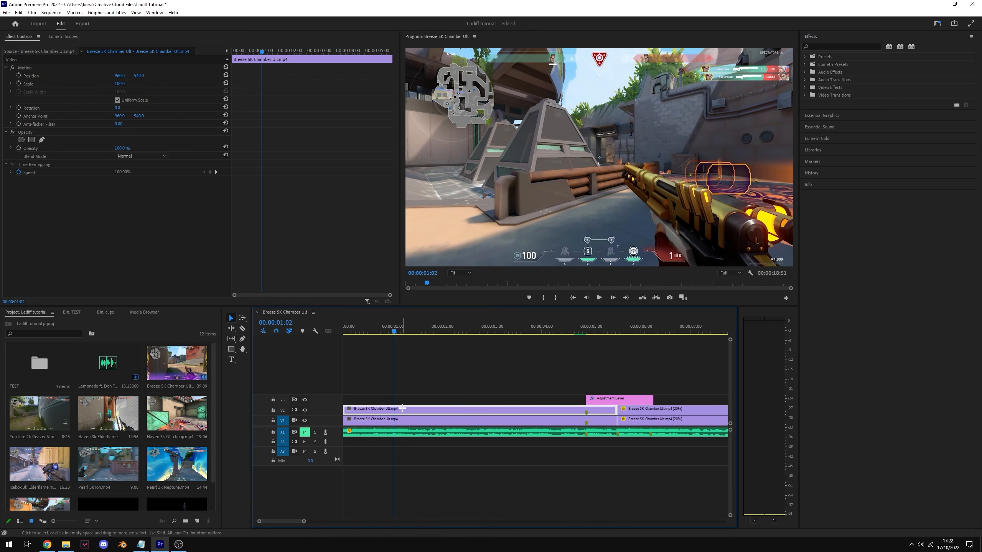
# Apply the Brightness & Contrast and S_EdgeDetect effects to the opening clip on V2
pyautogui.click(842, 46)
pyautogui.write('bright')
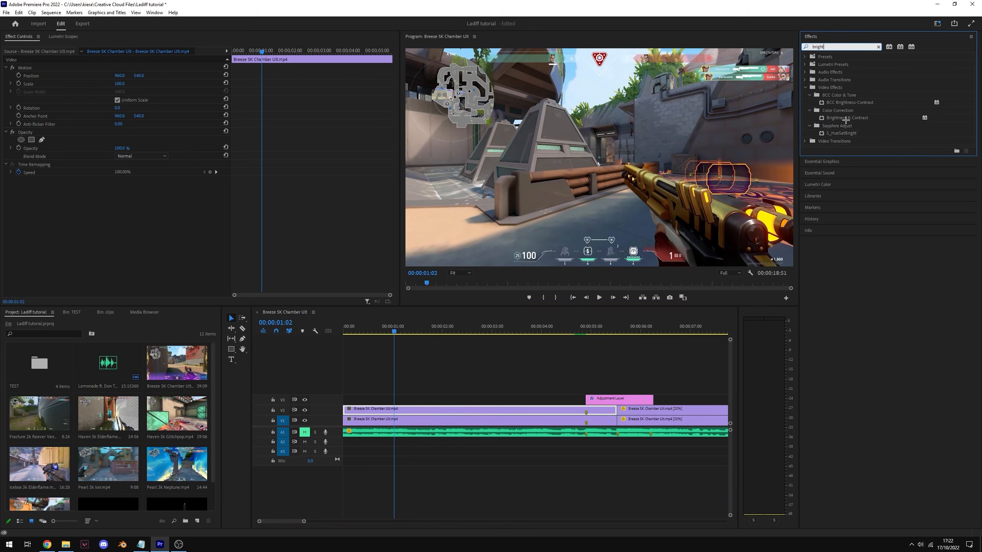
pyautogui.moveTo(846, 118); pyautogui.dragTo(410, 410)
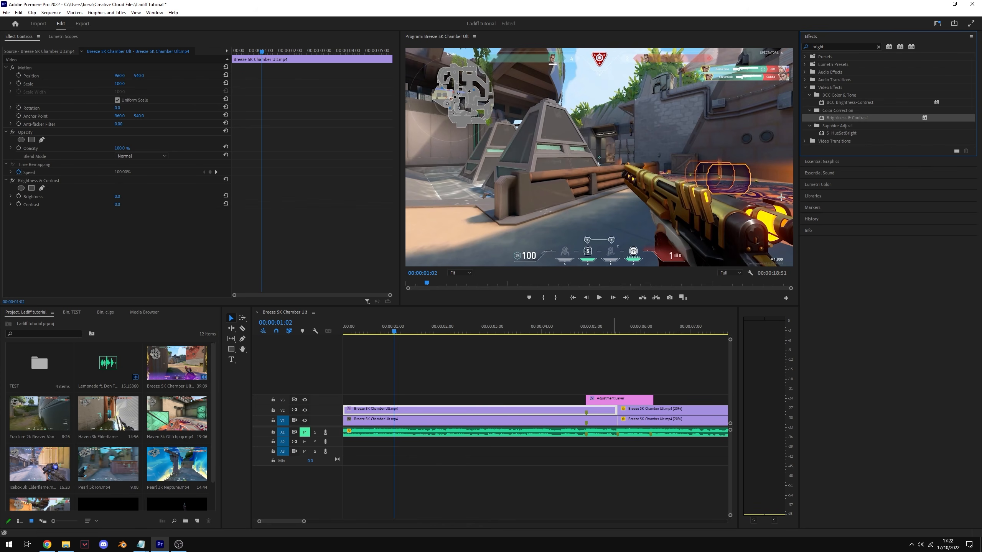
pyautogui.click(831, 46)
pyautogui.write('edge dete')
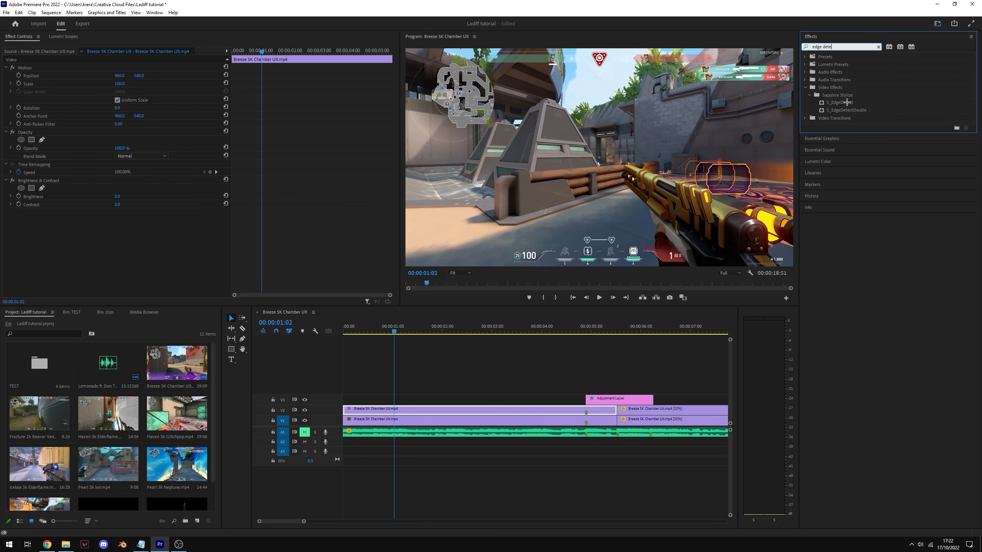
pyautogui.moveTo(846, 102); pyautogui.dragTo(398, 413)
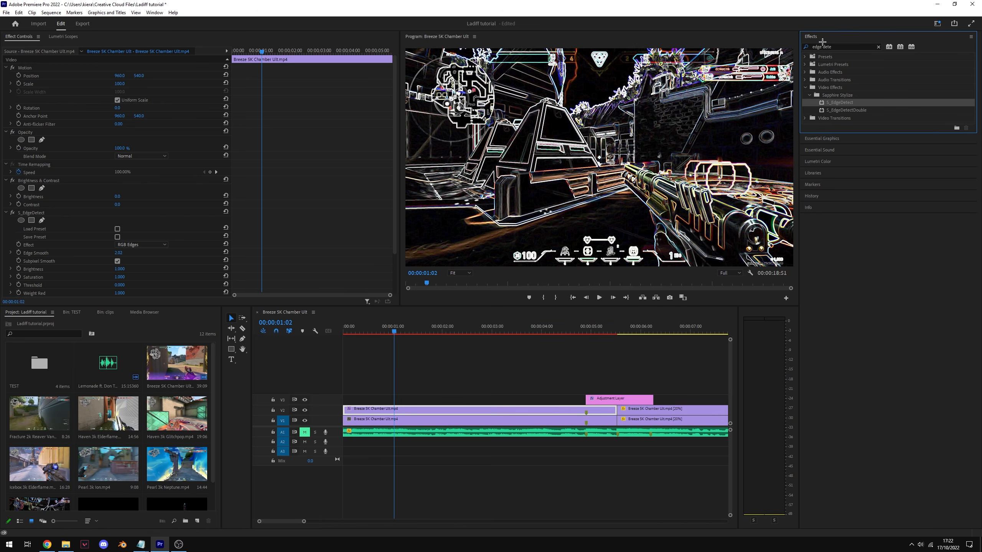
# Find the edge glow effects and apply uni.Edge Glow to the opening clip on V2
pyautogui.click(845, 47)
pyautogui.write('glow ed')
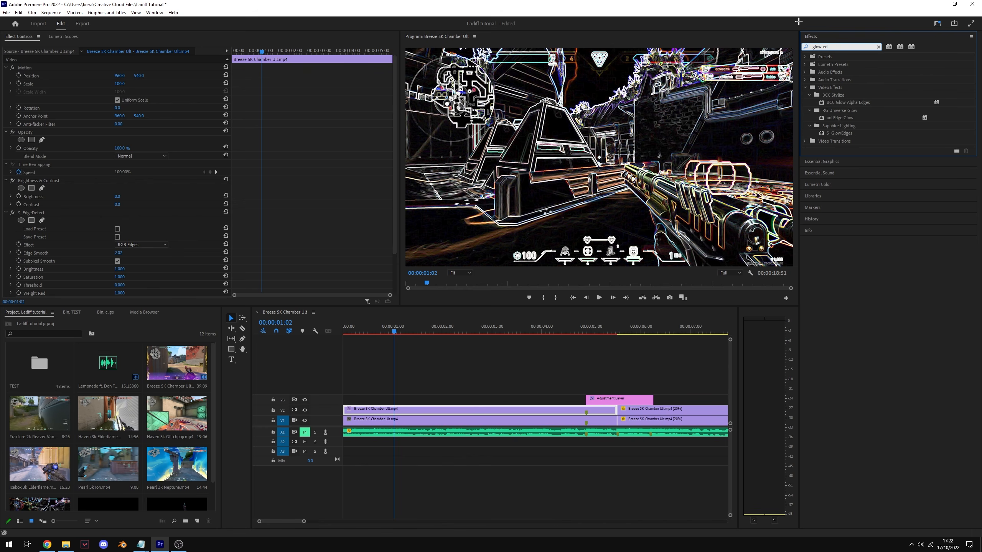
pyautogui.click(832, 120)
pyautogui.click(842, 134)
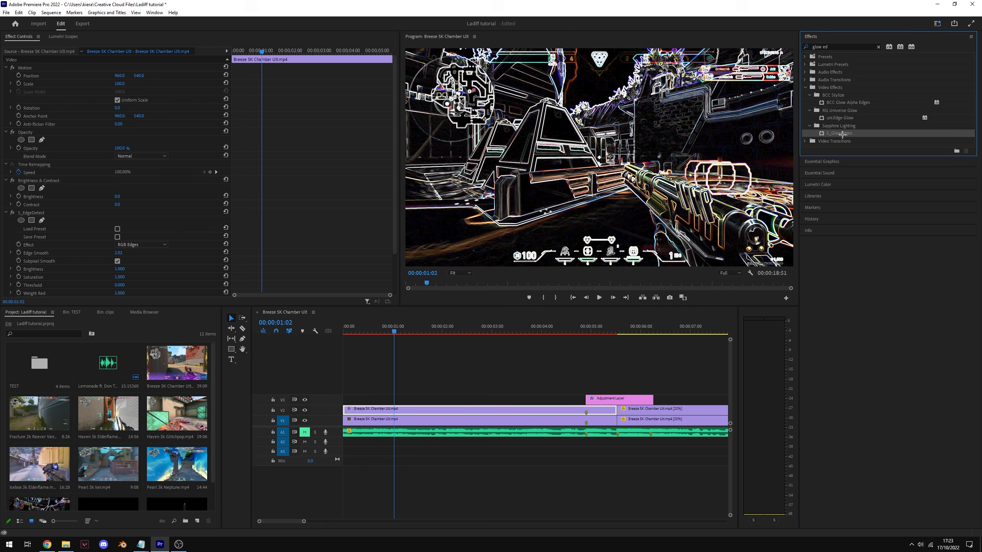
pyautogui.click(831, 120)
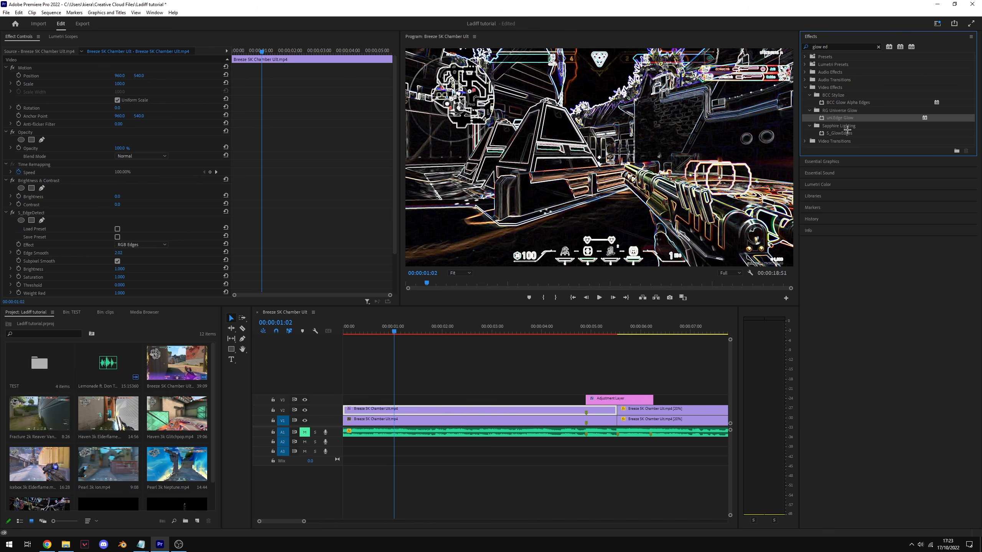
pyautogui.click(851, 135)
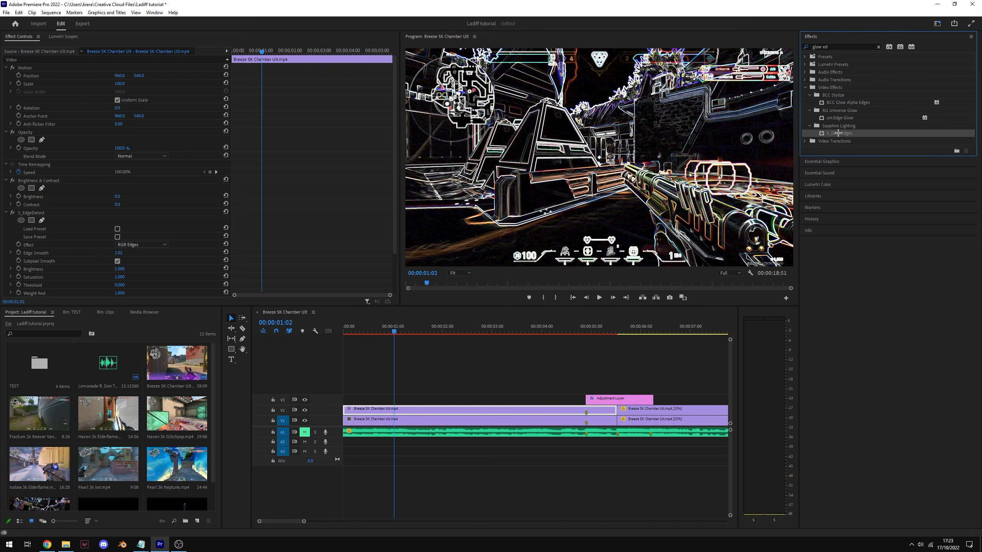
pyautogui.moveTo(844, 117); pyautogui.dragTo(391, 412)
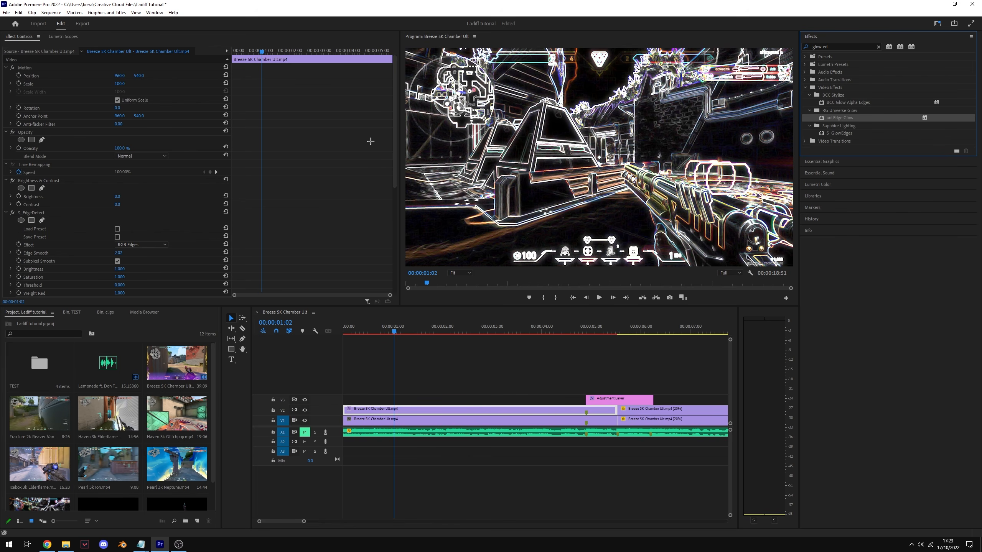
# Set the S_EdgeDetect Effect option to Mono Edges
pyautogui.scroll(-3, 139, 178)
pyautogui.click(141, 187)
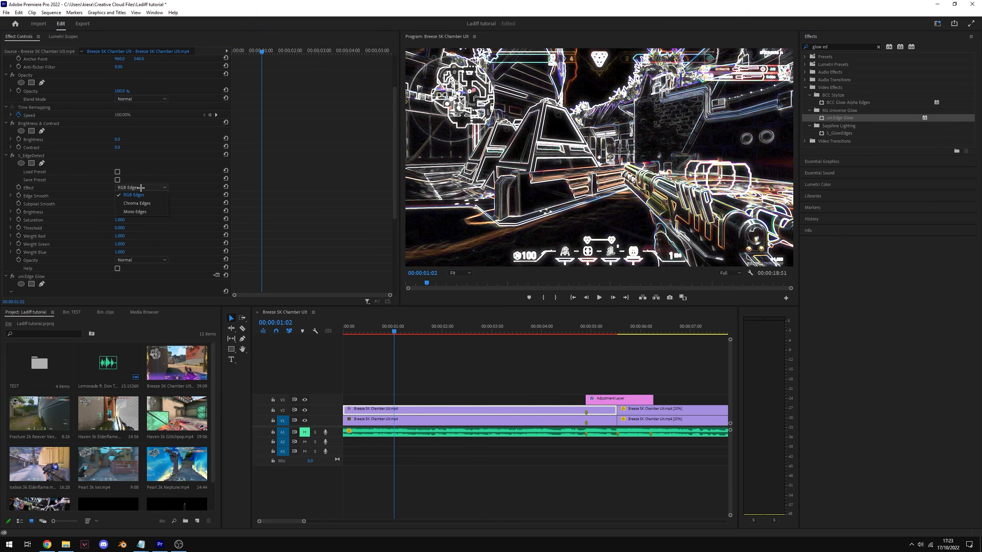
pyautogui.click(135, 212)
# Enable Colorize in uni.Edge Glow and change its Tint Color to pink
pyautogui.scroll(-6, 85, 135)
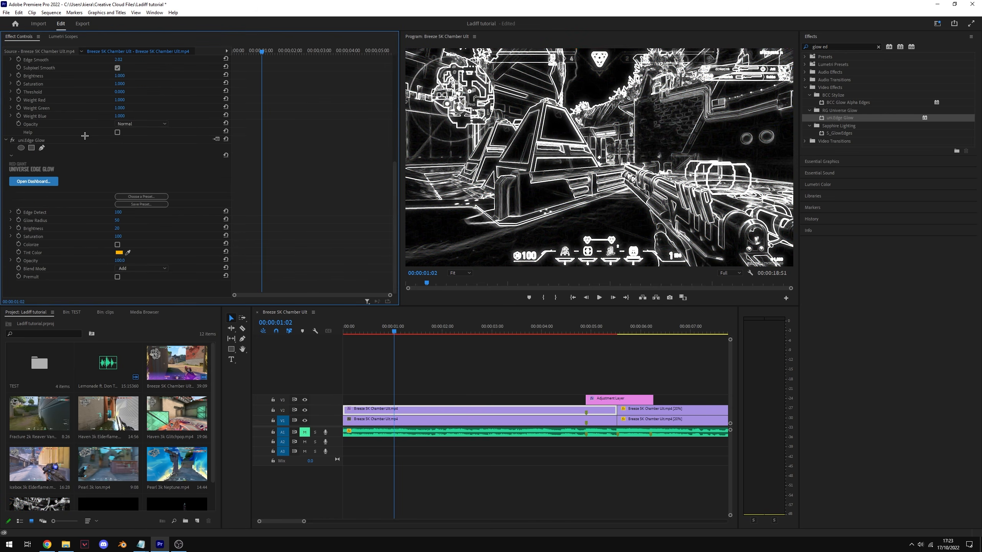
pyautogui.click(117, 244)
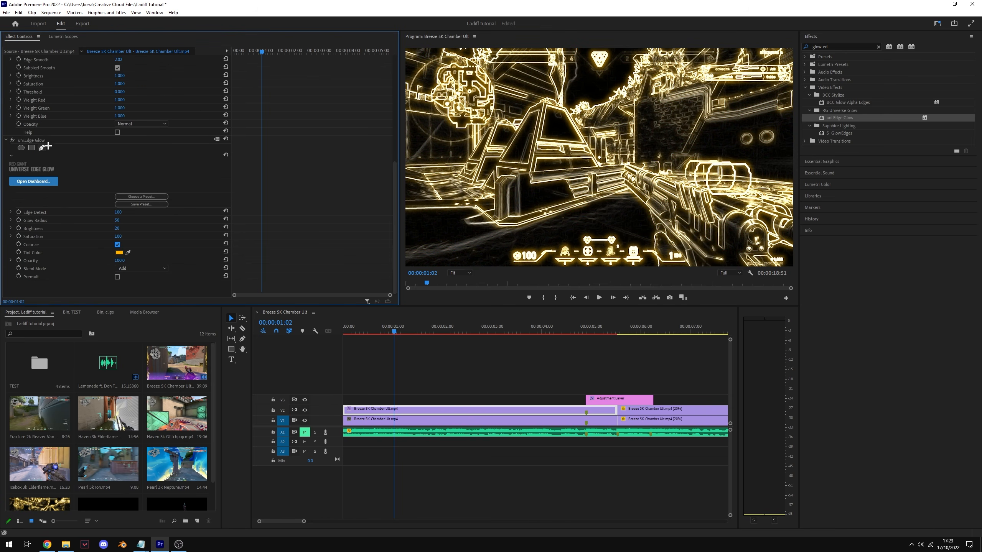
pyautogui.click(119, 253)
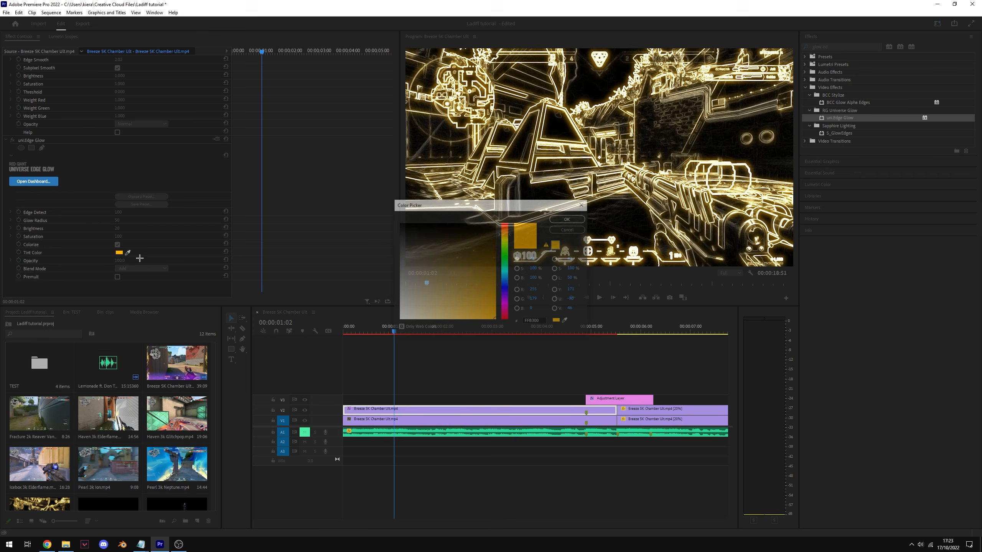
pyautogui.moveTo(505, 298); pyautogui.dragTo(510, 304)
pyautogui.click(568, 219)
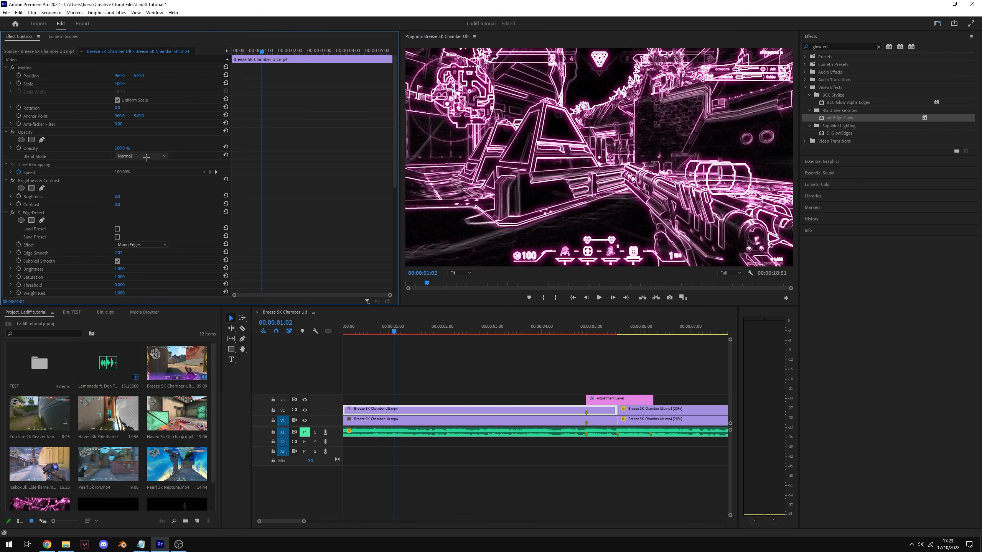
# Set the V2 clip's opacity blend mode to Screen and its Brightness & Contrast Contrast value to -100
pyautogui.click(143, 156)
pyautogui.click(130, 234)
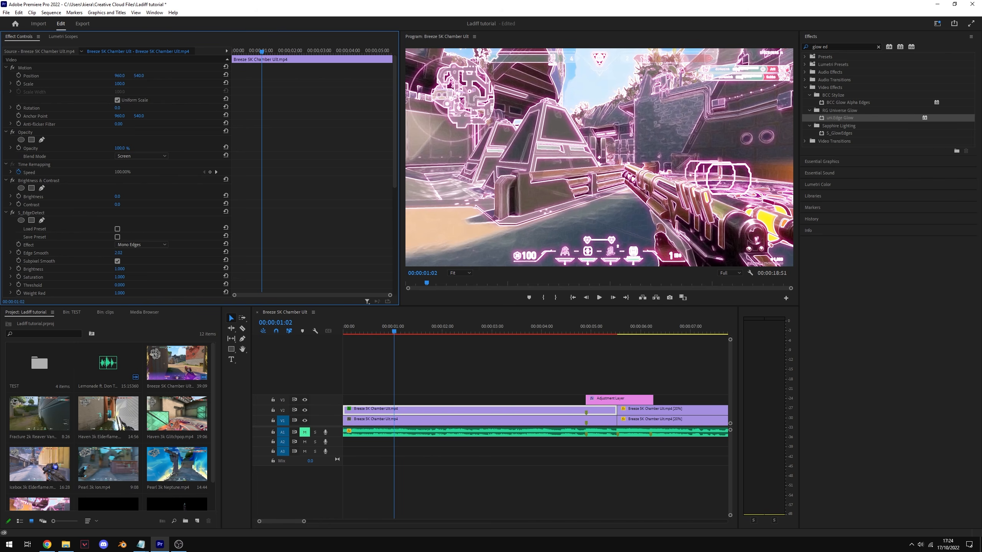
pyautogui.moveTo(118, 205); pyautogui.dragTo(72, 204)
# Start Contrast keyframing on the V2 clip with a keyframe at 00:00:04:53, where the adjustment layer begins
pyautogui.moveTo(596, 326)
pyautogui.mouseDown()
pyautogui.moveTo(567, 326)
pyautogui.moveTo(585, 327)
pyautogui.mouseUp()
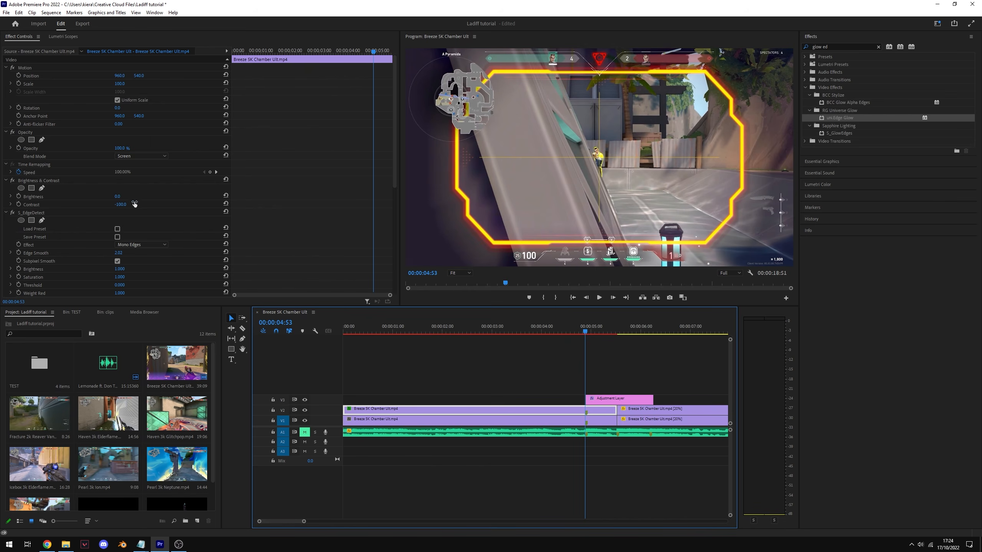
pyautogui.click(19, 204)
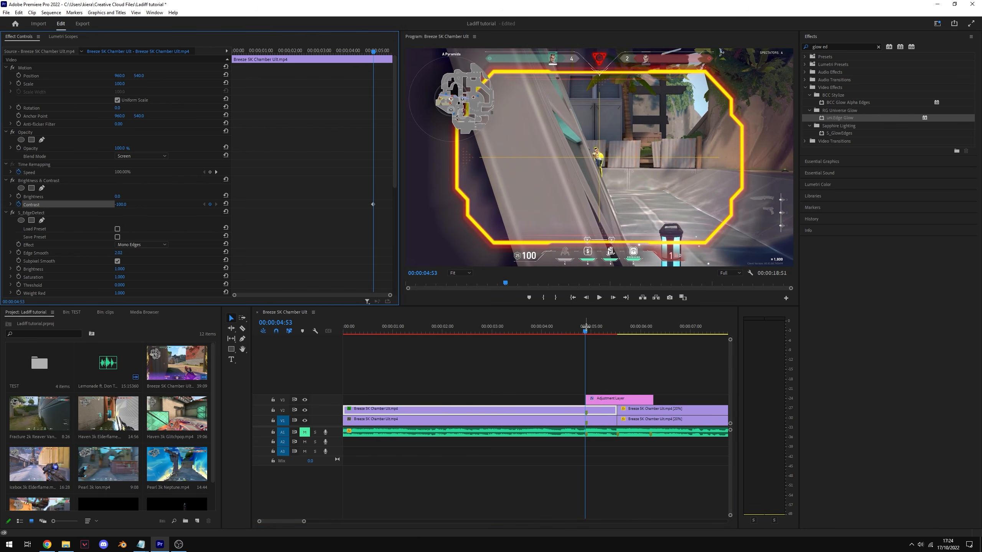
pyautogui.moveTo(586, 328); pyautogui.dragTo(482, 338)
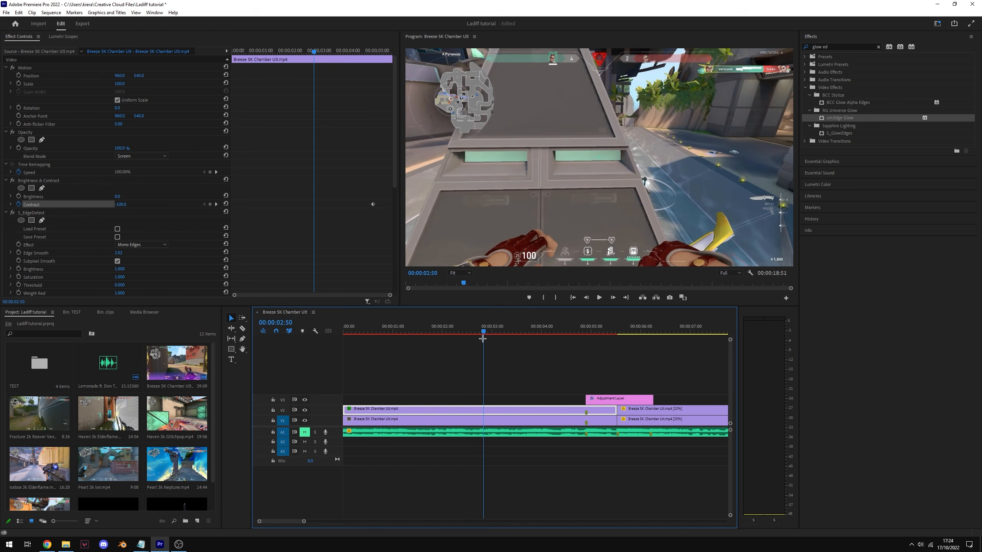
# Set the V2 clip's Brightness & Contrast Contrast to 100 at 00:00:02:50, adding a second keyframe
pyautogui.click(123, 205)
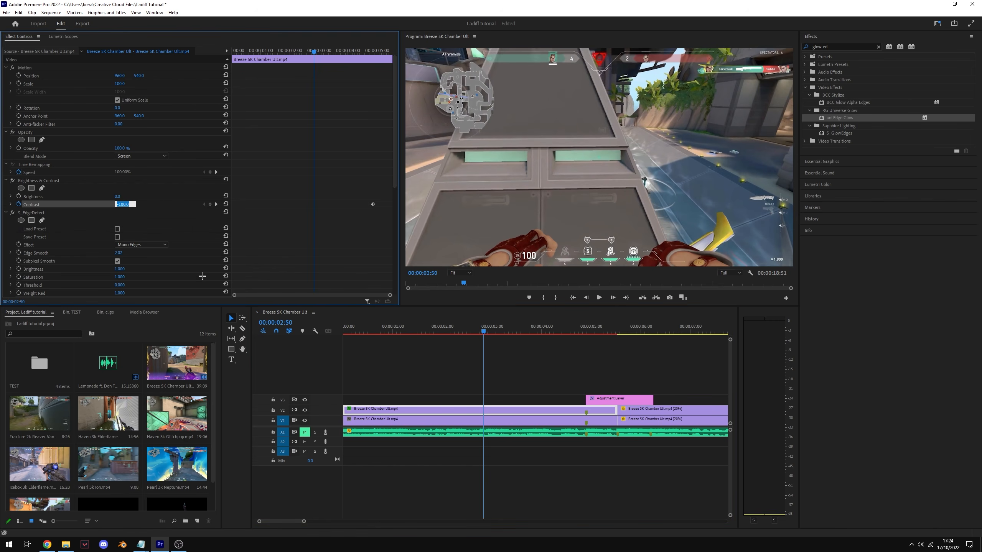
pyautogui.write('100')
pyautogui.press('Return')
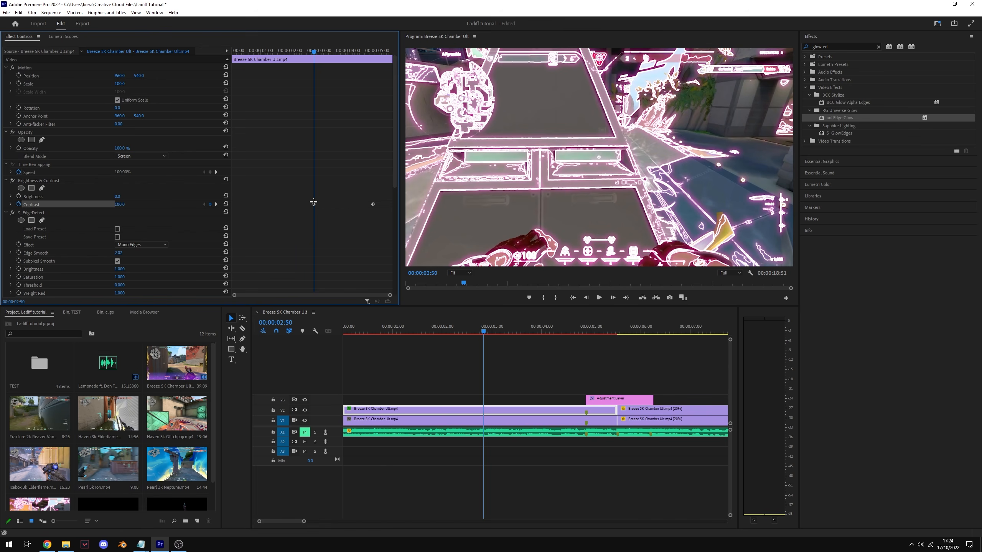
# Keyframe the V2 clip's Opacity from 0% at 00:00:02:50 to 100% at 00:00:03:23
pyautogui.moveTo(124, 148); pyautogui.dragTo(83, 148)
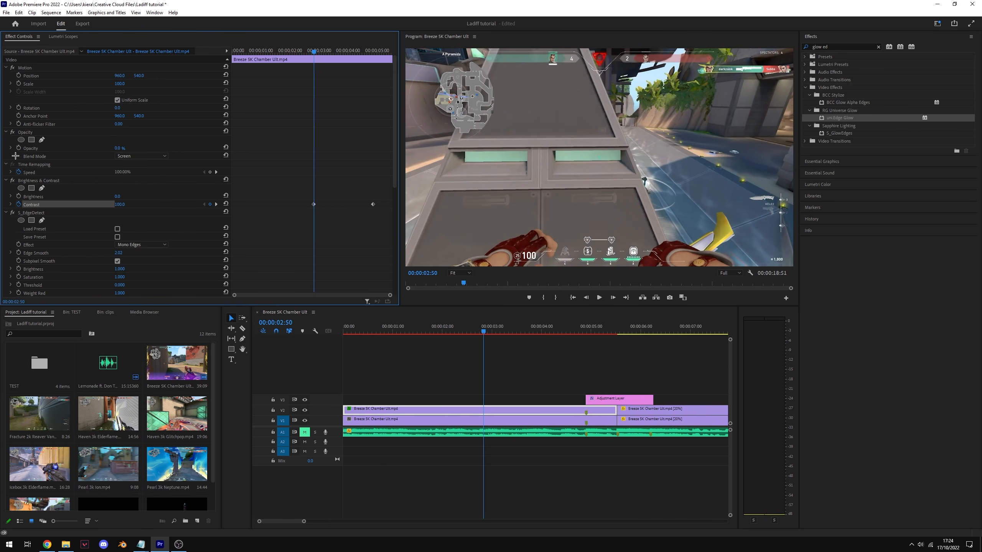
pyautogui.click(18, 148)
pyautogui.moveTo(313, 52); pyautogui.dragTo(329, 51)
pyautogui.moveTo(122, 150); pyautogui.dragTo(162, 151)
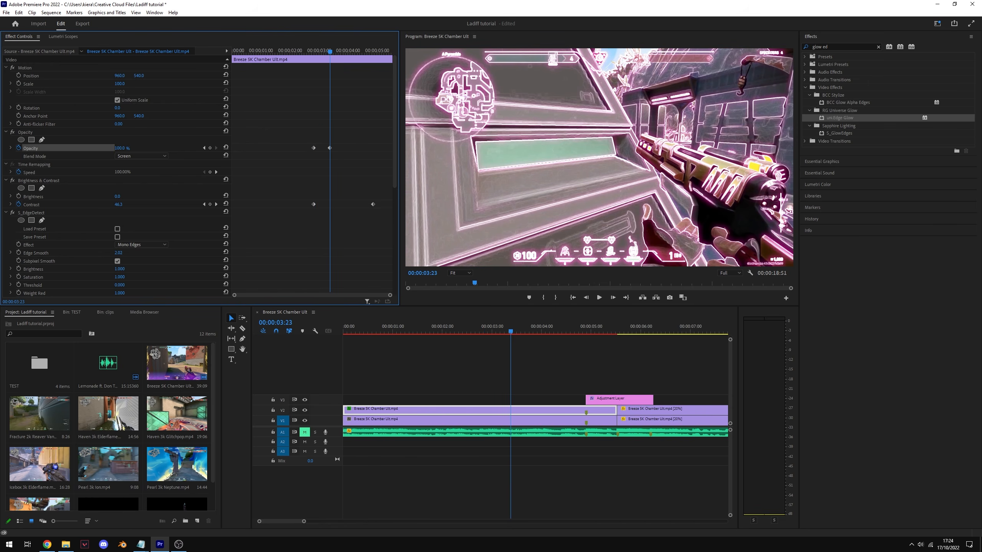
# Unmute the A1 music and play the opening section back to check the flash timing against the beat
pyautogui.moveTo(511, 340); pyautogui.dragTo(439, 341)
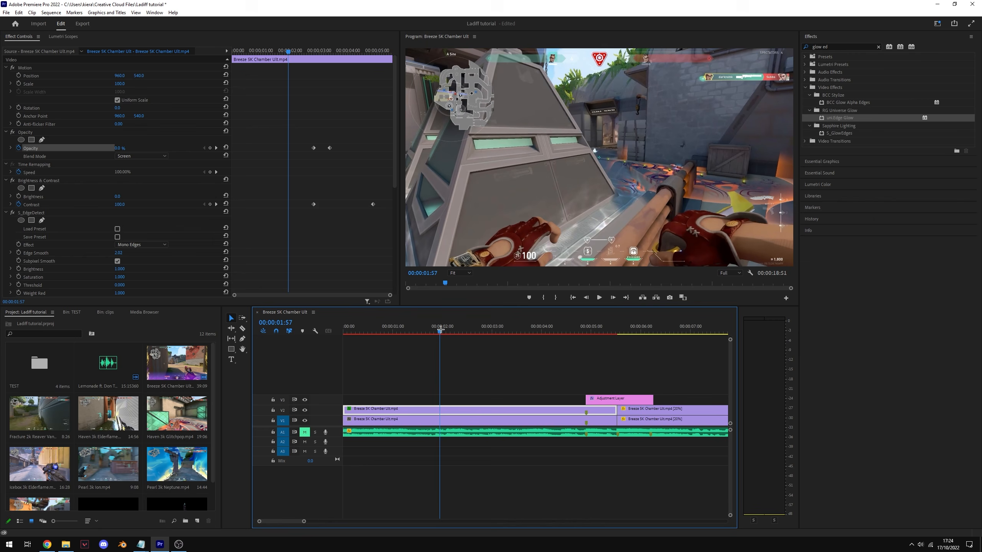
pyautogui.click(306, 433)
pyautogui.moveTo(376, 332); pyautogui.dragTo(374, 333)
pyautogui.press('space')
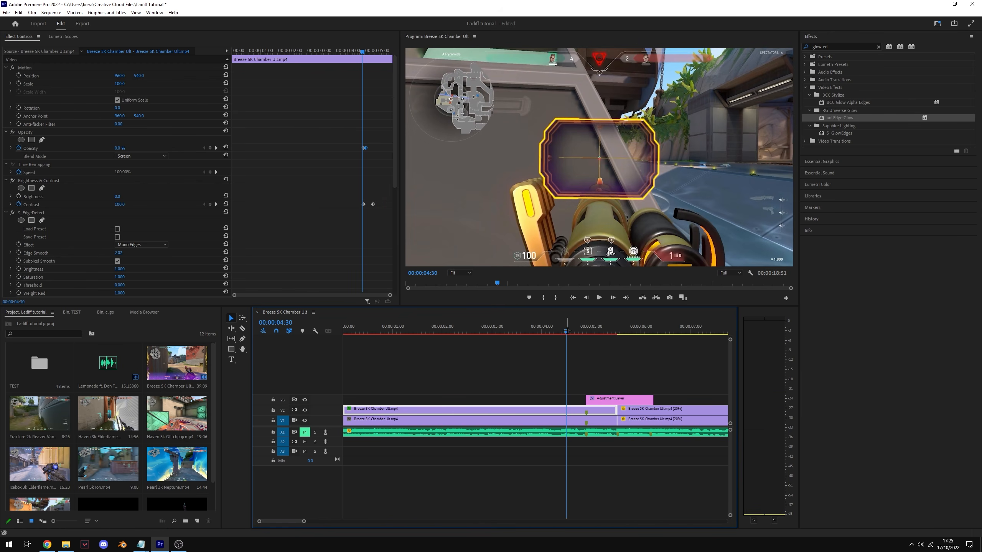
# Move the V2 clip's 100% Opacity keyframe closer to the 0% keyframe, to about 00:00:04:36
pyautogui.click(568, 332)
pyautogui.click(356, 230)
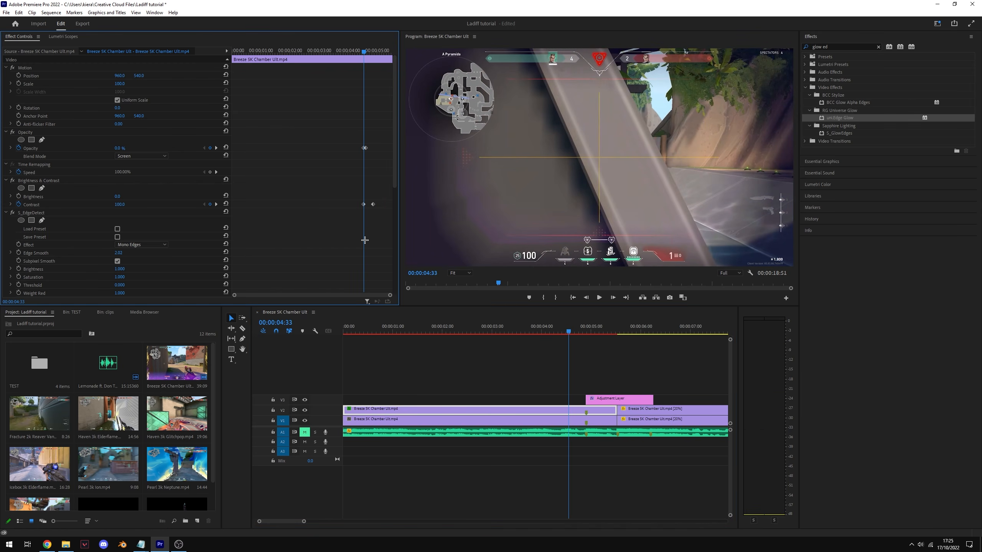
pyautogui.press('=')
pyautogui.press('=')
pyautogui.press('=')
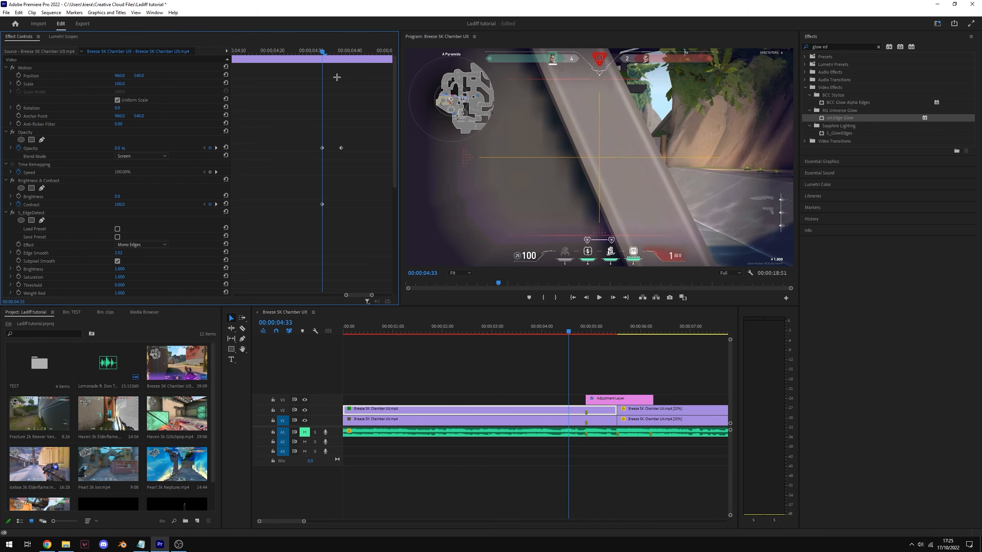
pyautogui.moveTo(323, 50); pyautogui.dragTo(336, 46)
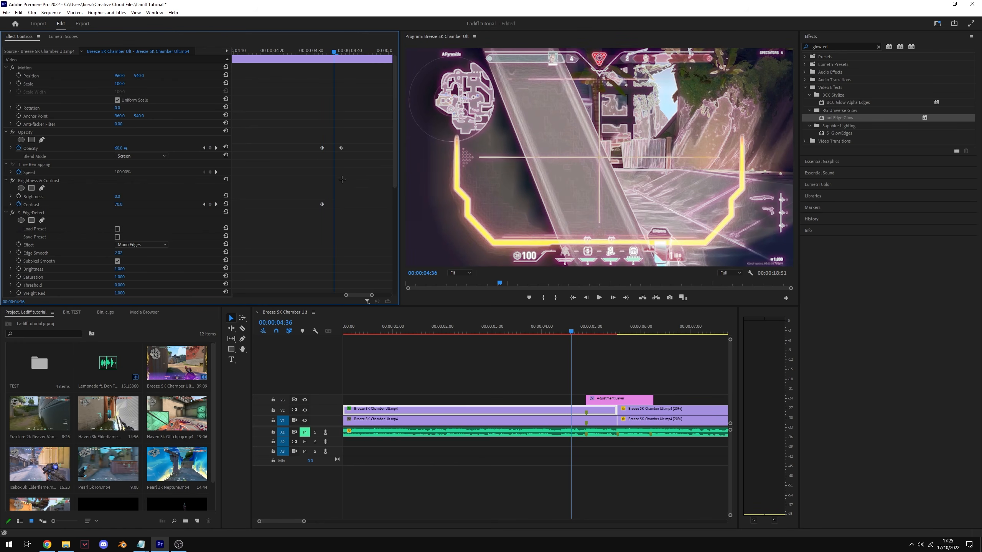
pyautogui.moveTo(341, 148); pyautogui.dragTo(333, 148)
pyautogui.moveTo(333, 51); pyautogui.dragTo(373, 49)
# Play back the montage around the adjustment layer to check the edge-glow flash
pyautogui.click(528, 364)
pyautogui.press('-')
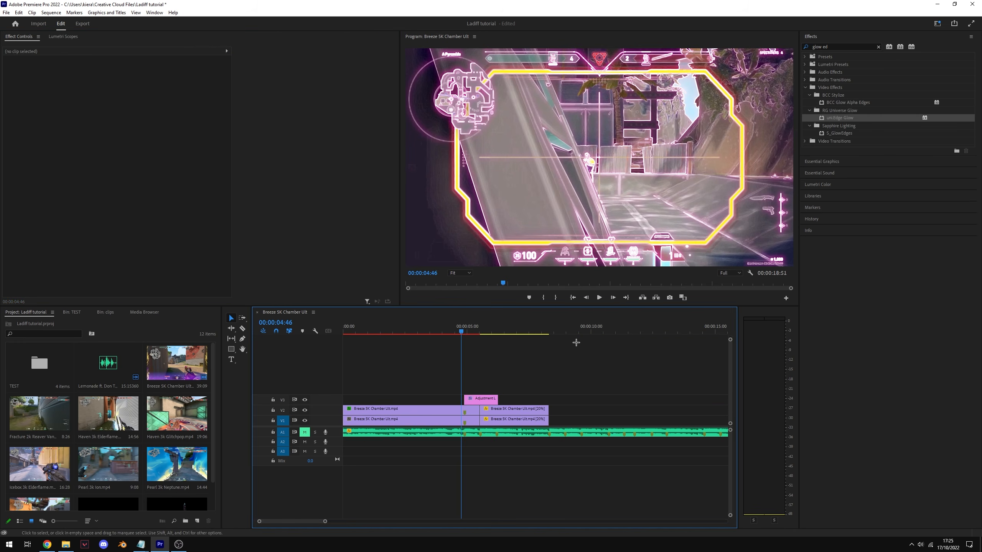
pyautogui.click(469, 409)
pyautogui.moveTo(460, 331); pyautogui.dragTo(417, 335)
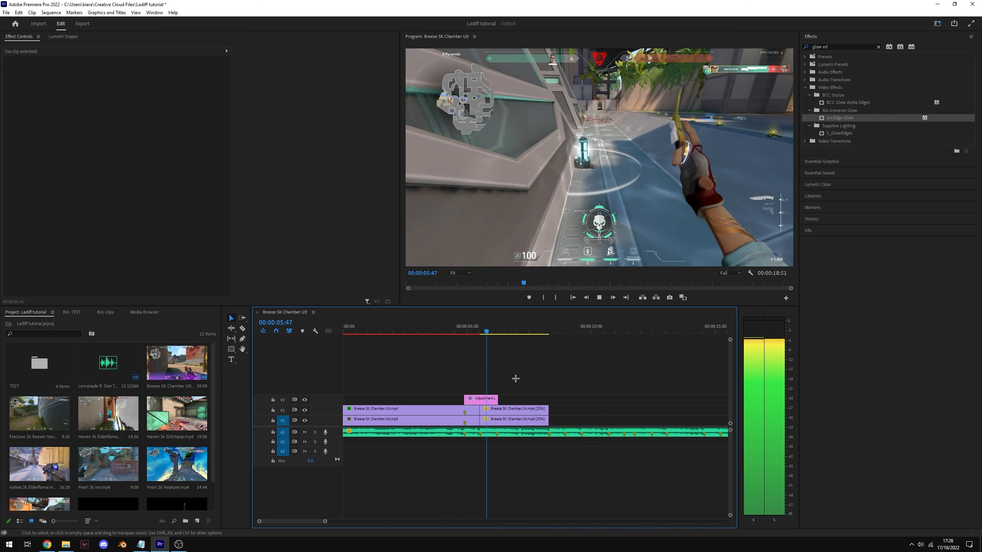
pyautogui.press('space')
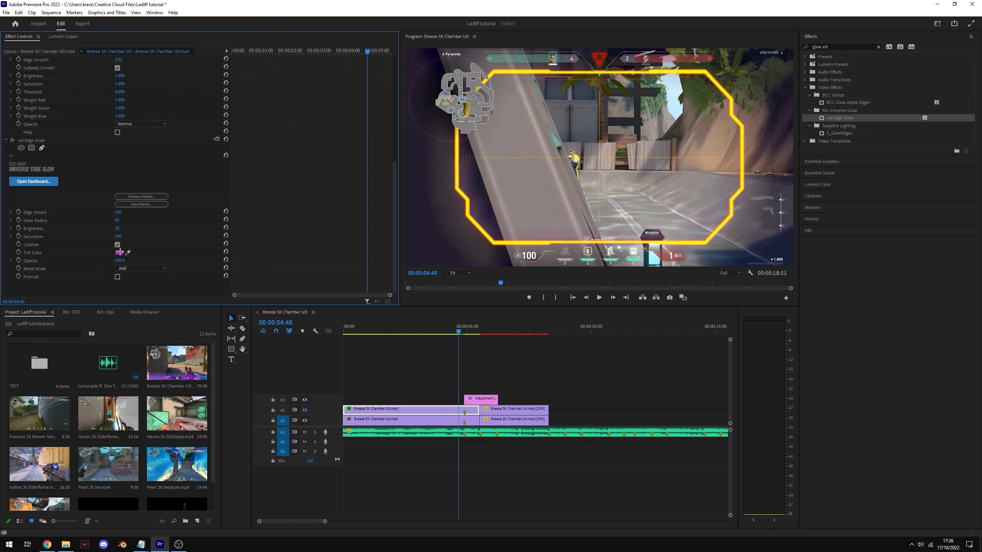
# Sample the yellow scope outline as the uni.Edge Glow Tint Color and make the V2 track visible again
pyautogui.click(128, 252)
pyautogui.click(460, 176)
pyautogui.scroll(5, 232, 212)
pyautogui.click(305, 410)
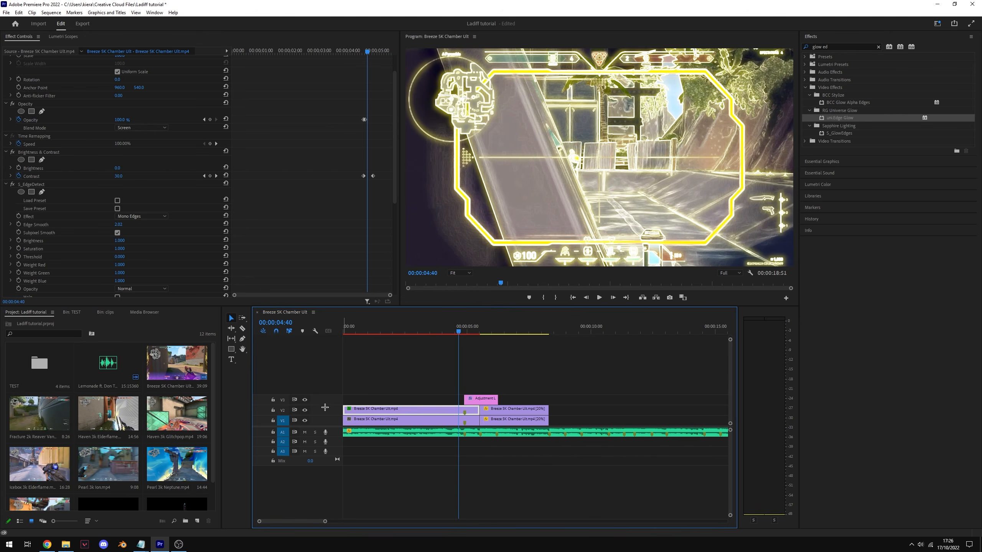
# Play back the section from about 00:00:03:42 to review the recoloured yellow edge-glow flash
pyautogui.moveTo(451, 327); pyautogui.dragTo(433, 333)
pyautogui.click(501, 364)
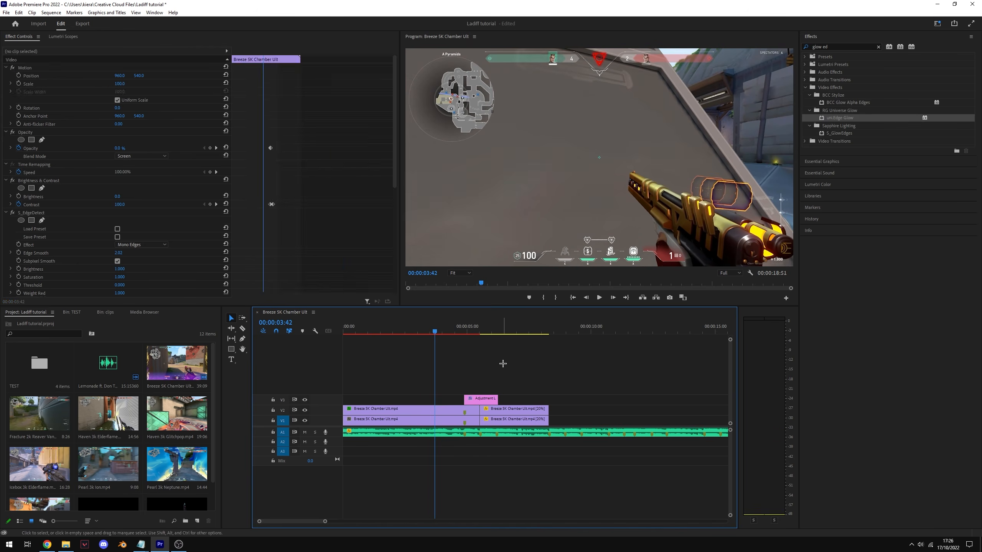
pyautogui.press('space')
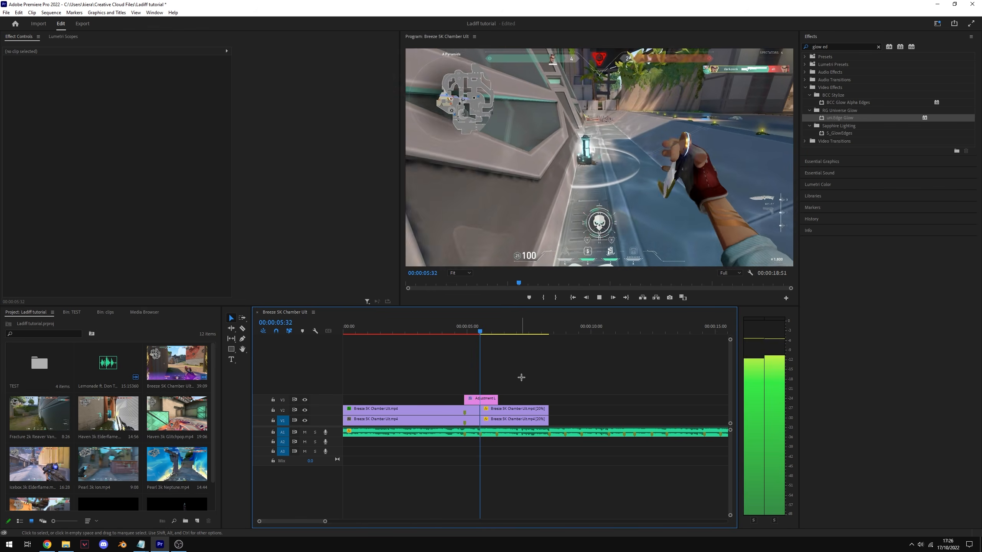
pyautogui.press('space')
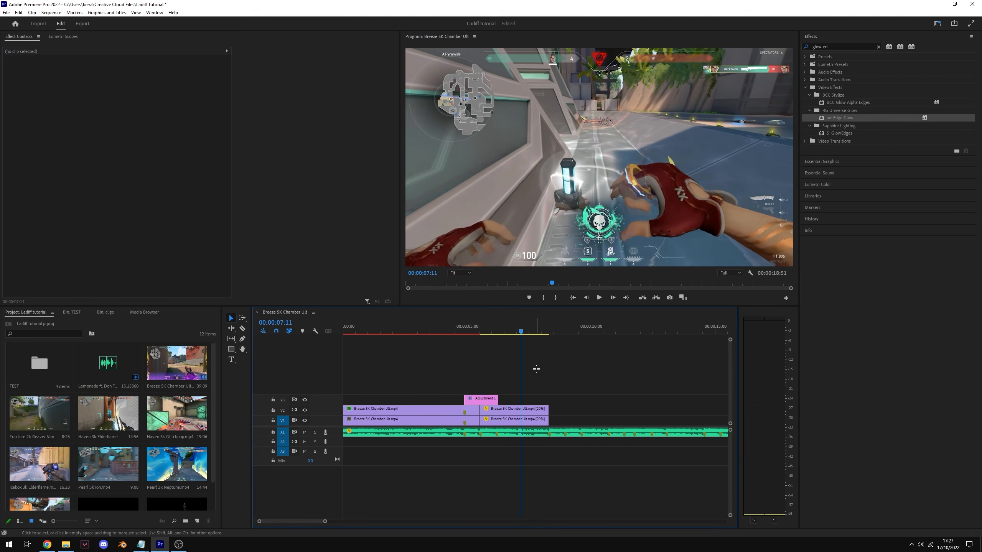
pyautogui.rightClick(683, 127)
pyautogui.click(660, 263)
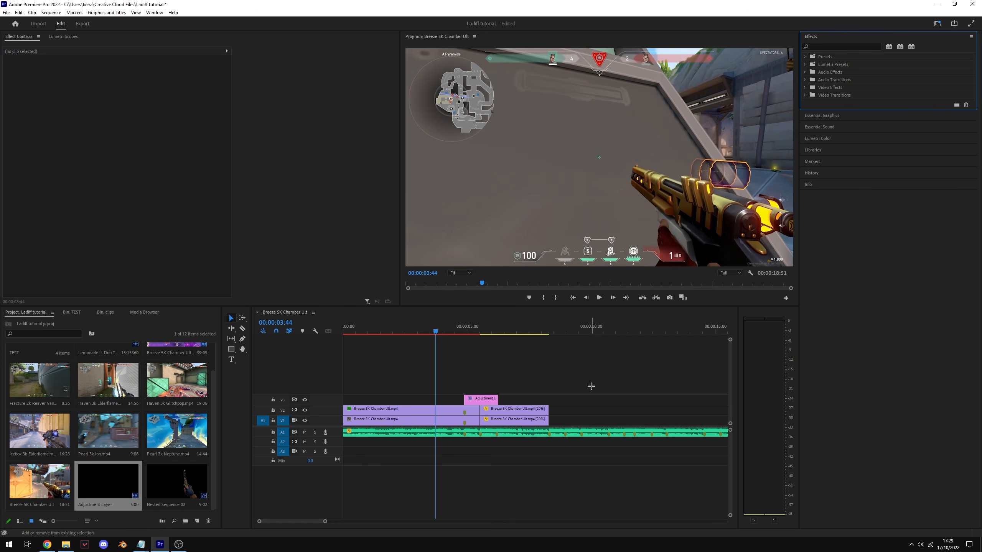
# Bring back the short adjustment layer on V3 and move it to 00:00:02:49 over the first Breeze clip
pyautogui.hotkey('ctrl', 'z')
pyautogui.hotkey('ctrl', 'shift', 'z')
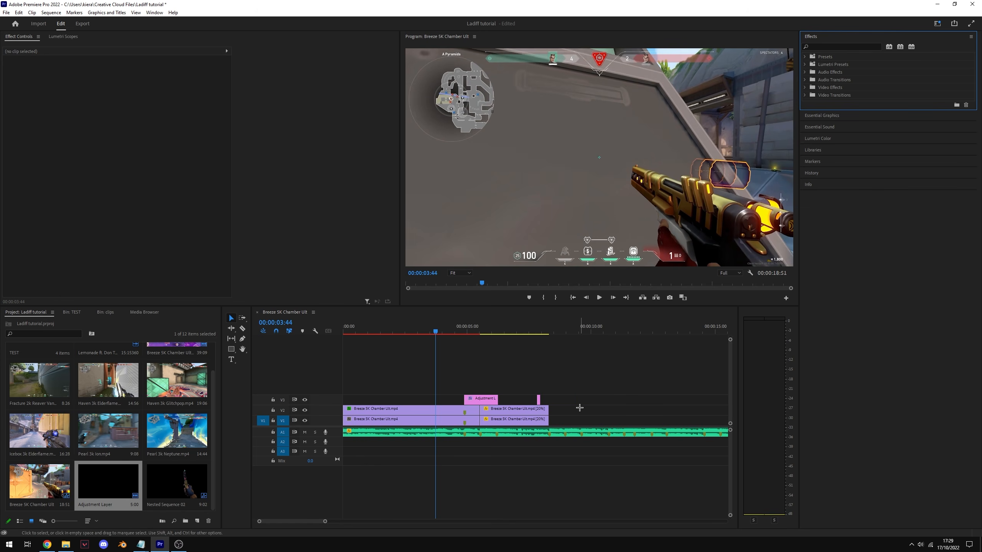
pyautogui.click(539, 398)
pyautogui.moveTo(542, 331); pyautogui.dragTo(538, 332)
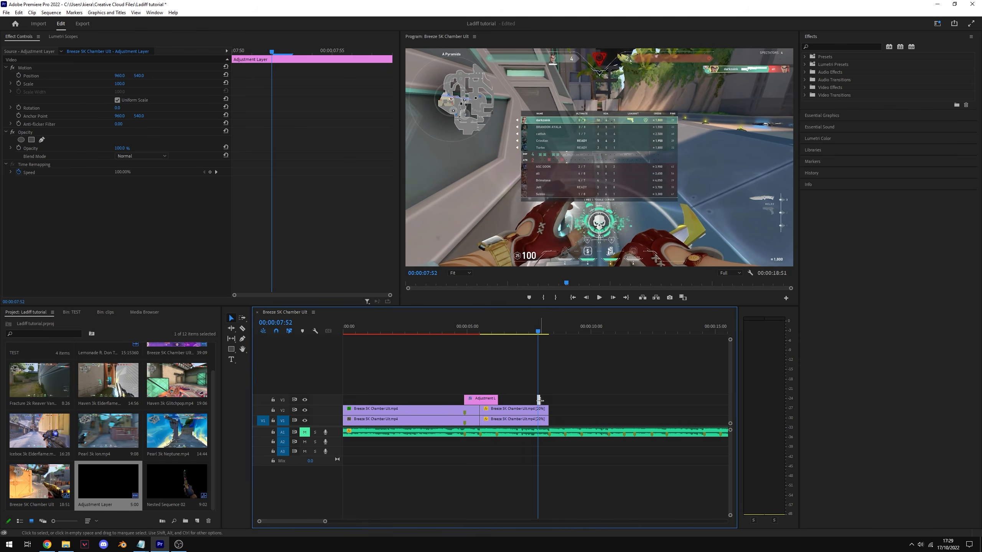
pyautogui.moveTo(538, 399); pyautogui.dragTo(416, 399)
pyautogui.moveTo(425, 333); pyautogui.dragTo(413, 333)
# Search the effects for "swish", apply the Right Swish preset to the short adjustment layer and preview the transition
pyautogui.click(850, 46)
pyautogui.write('swish')
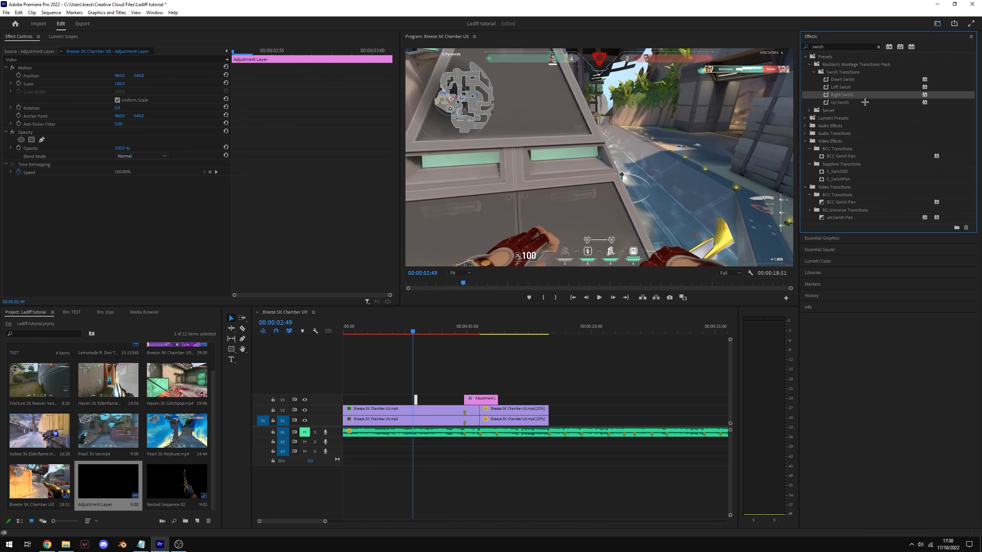
pyautogui.moveTo(851, 96); pyautogui.dragTo(415, 405)
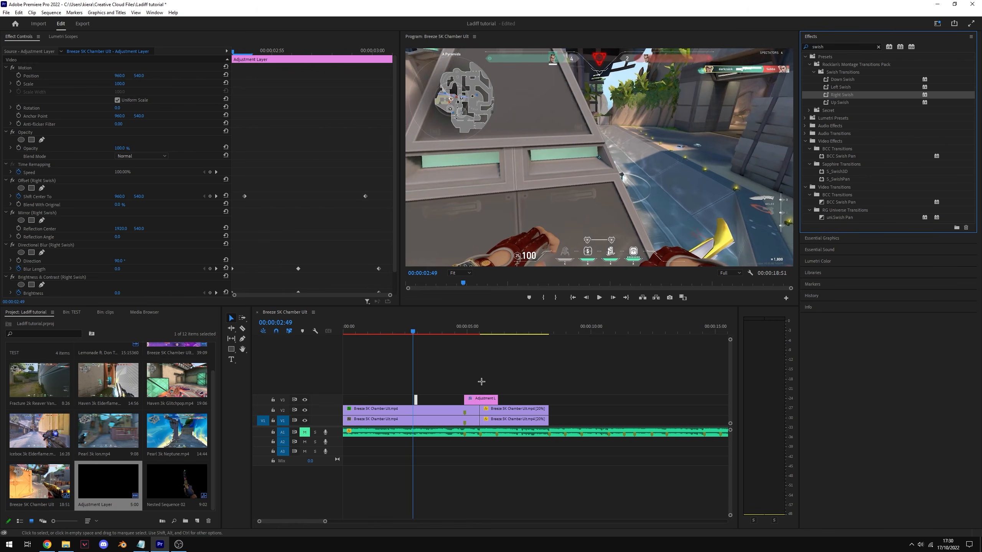
pyautogui.press('space')
pyautogui.click(411, 330)
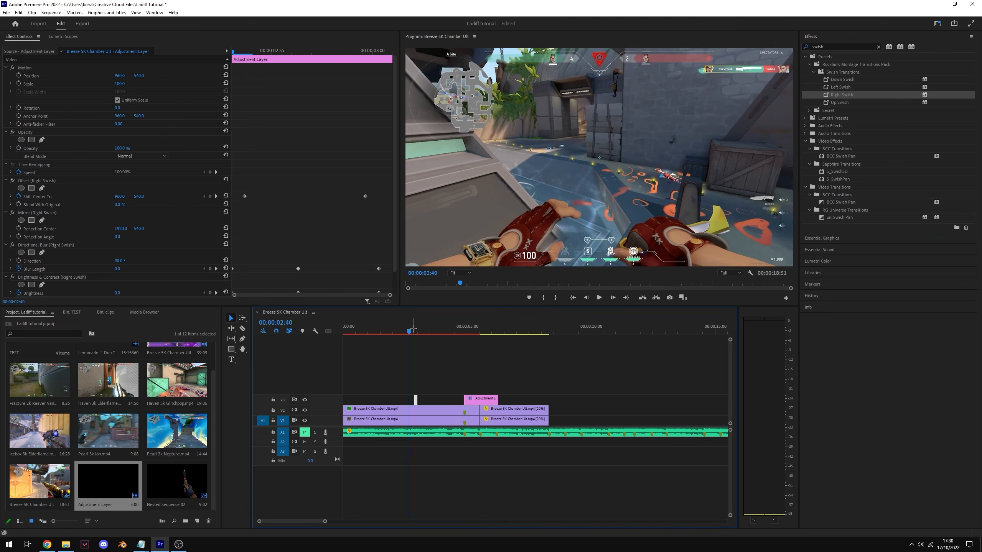
pyautogui.press('space')
pyautogui.press('space')
# Duplicate the Right Swish adjustment layer just ahead of itself and remove the effect attributes from the later copy
pyautogui.moveTo(416, 400); pyautogui.dragTo(407, 399)
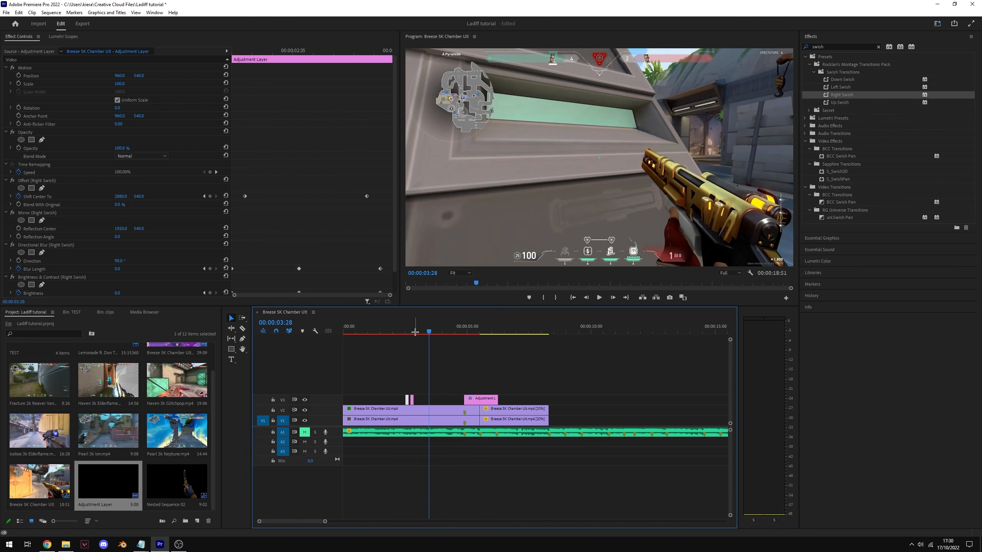
pyautogui.click(413, 332)
pyautogui.rightClick(410, 400)
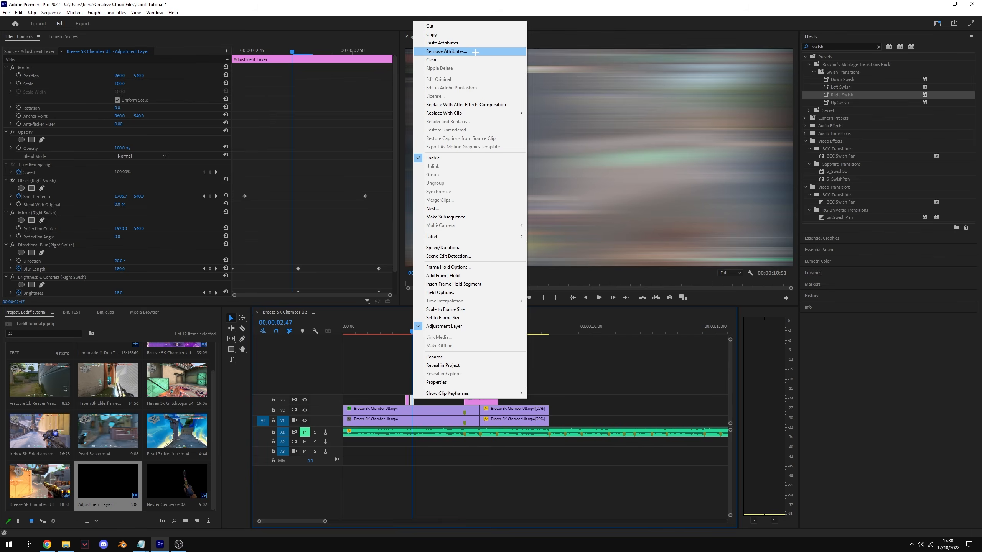
pyautogui.click(436, 48)
pyautogui.click(509, 368)
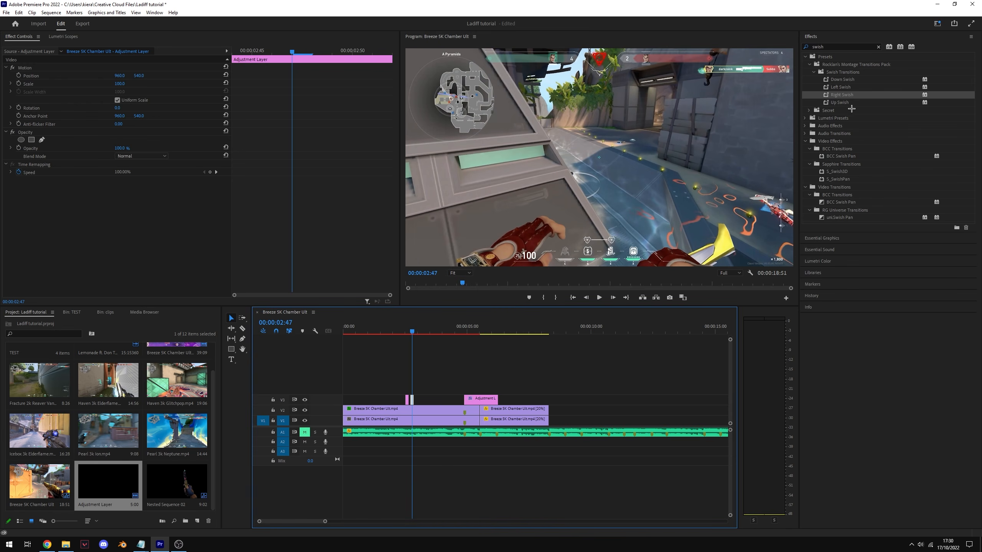
# Apply the Left Swish preset to the later short adjustment layer and play back both swish transitions
pyautogui.moveTo(847, 88); pyautogui.dragTo(412, 399)
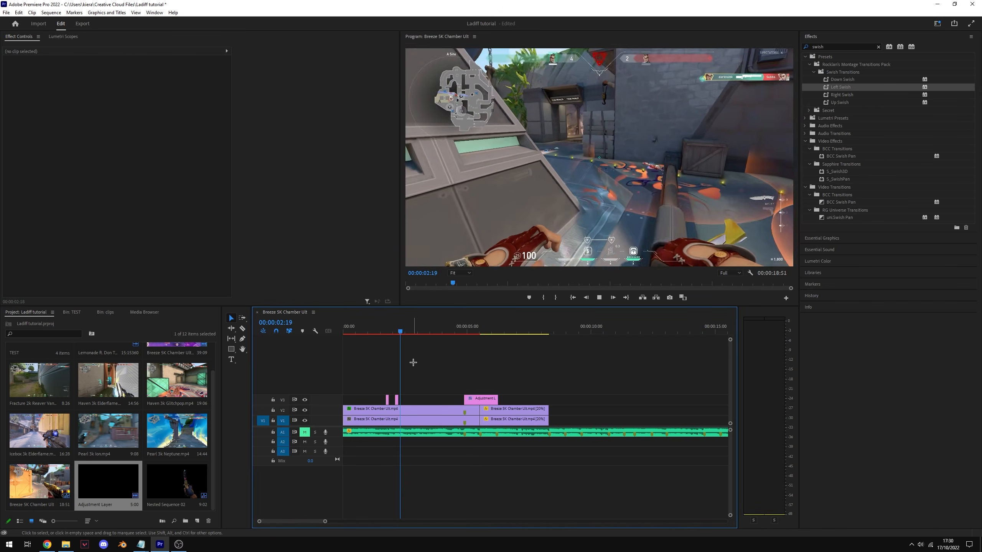
pyautogui.press('space')
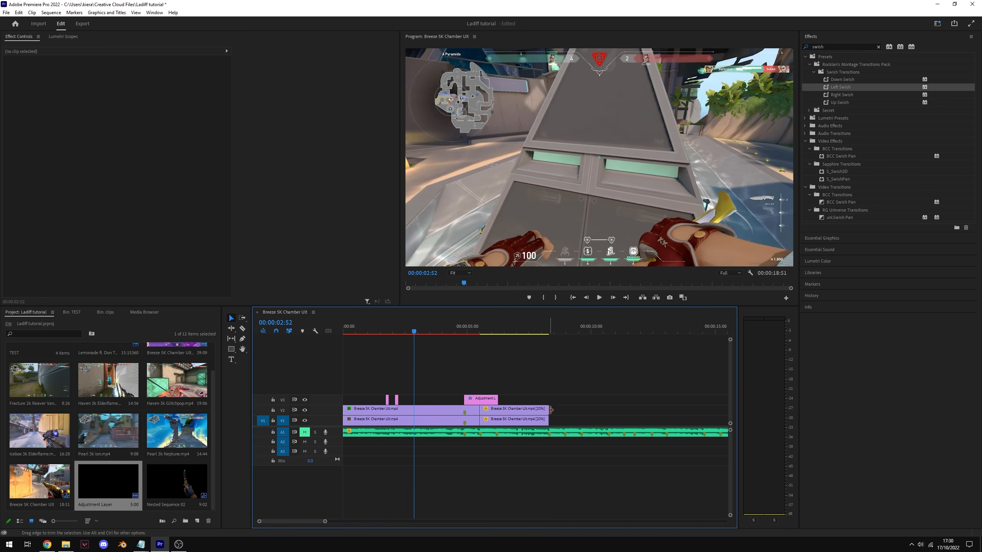
# Extend the slowed Breeze clips to about 00:00:09:36 and move the two swish adjustment layers over them
pyautogui.moveTo(551, 410); pyautogui.dragTo(581, 409)
pyautogui.moveTo(386, 399); pyautogui.dragTo(569, 397)
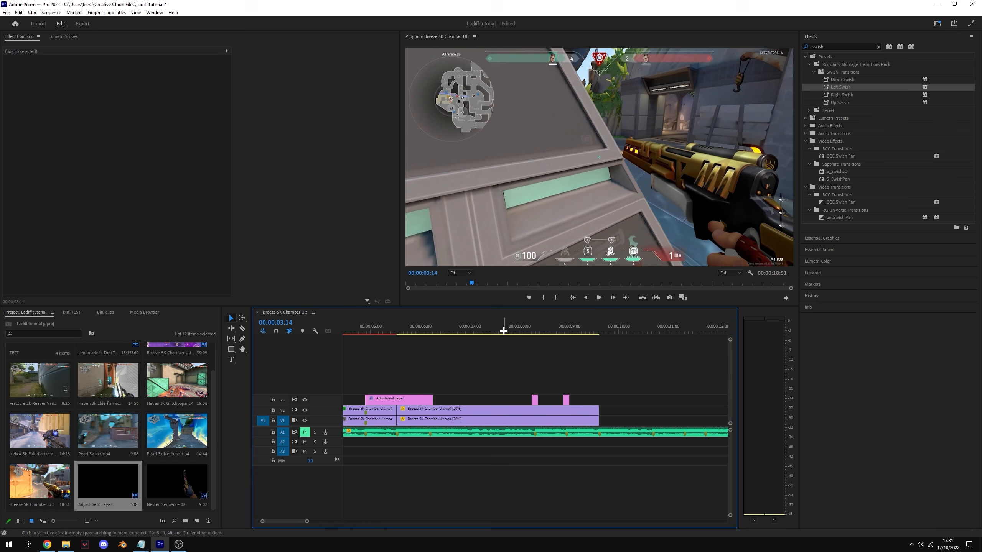
pyautogui.click(473, 330)
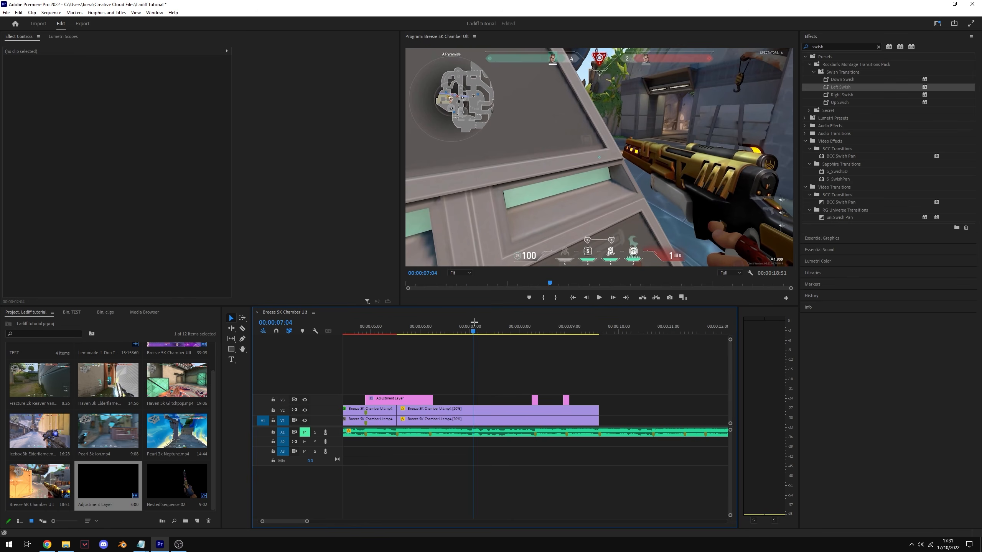
pyautogui.press('-')
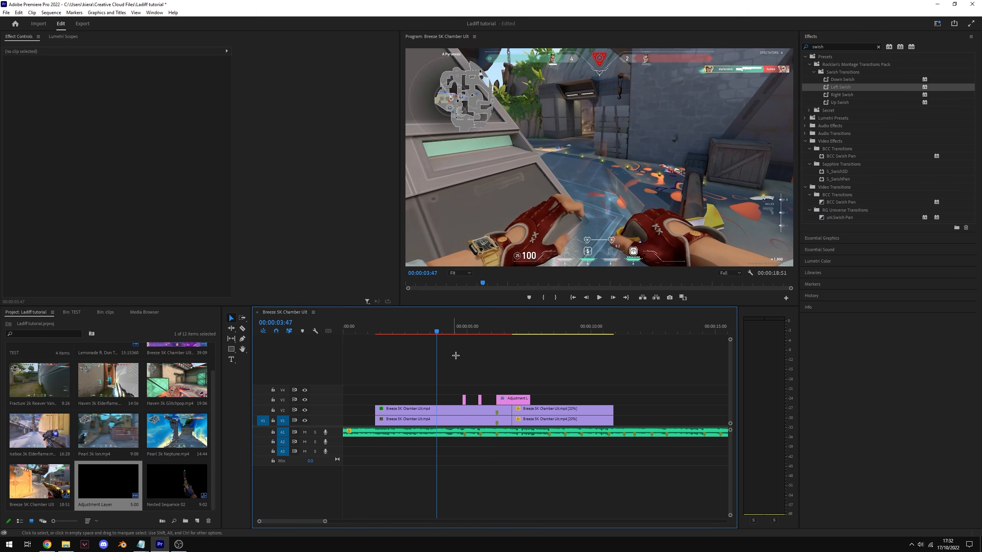
# Play back the montage from about 00:00:03:20 to review the repositioned swish transitions with the music
pyautogui.click(425, 331)
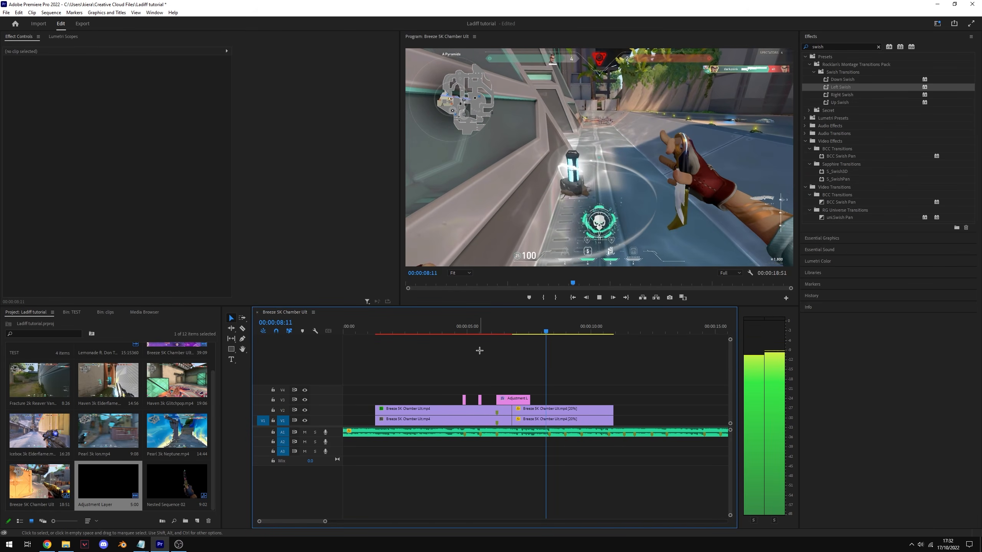
pyautogui.press('space')
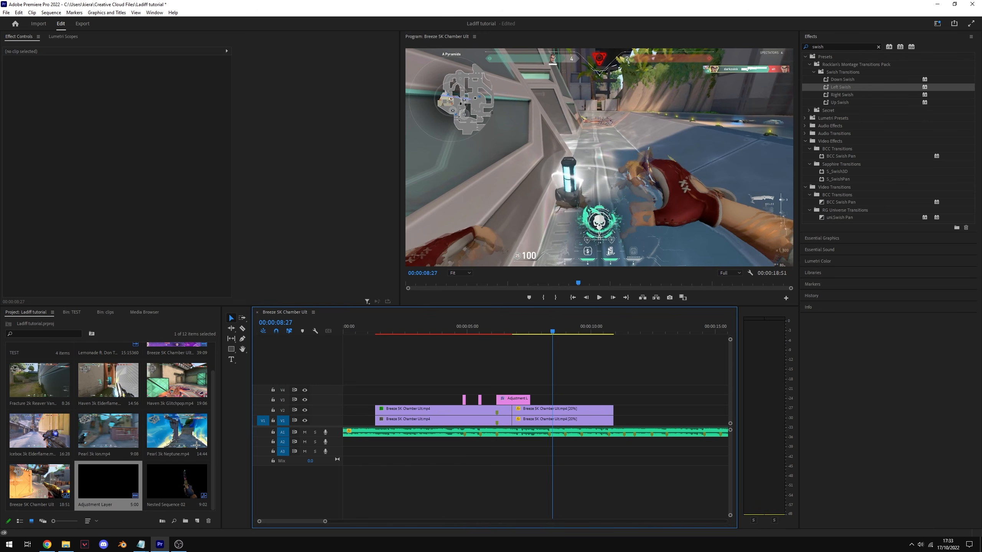
# Add Pearl 3k Neptune.mp4 on V2 directly after the slowed Breeze clips and mute the A1 music
pyautogui.moveTo(194, 444); pyautogui.dragTo(618, 415)
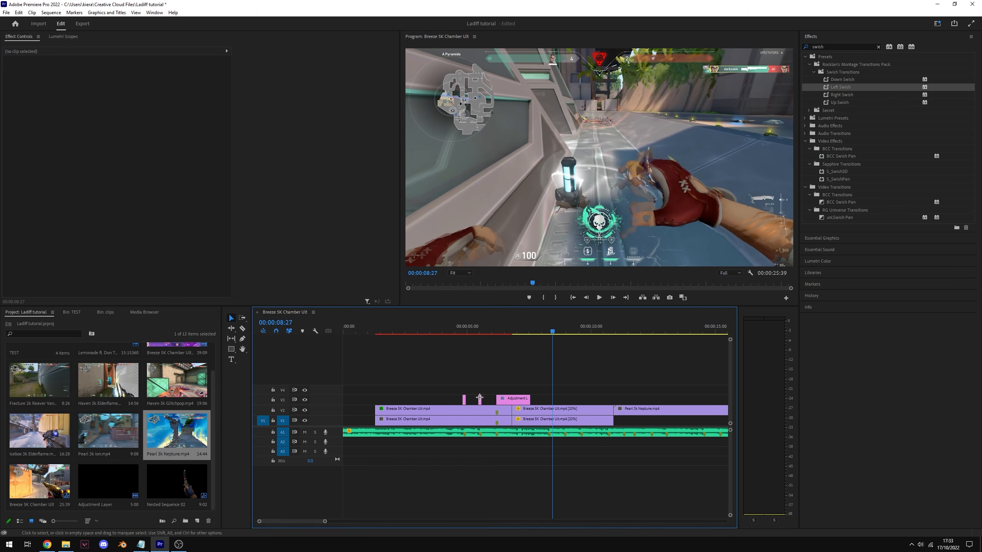
pyautogui.click(620, 332)
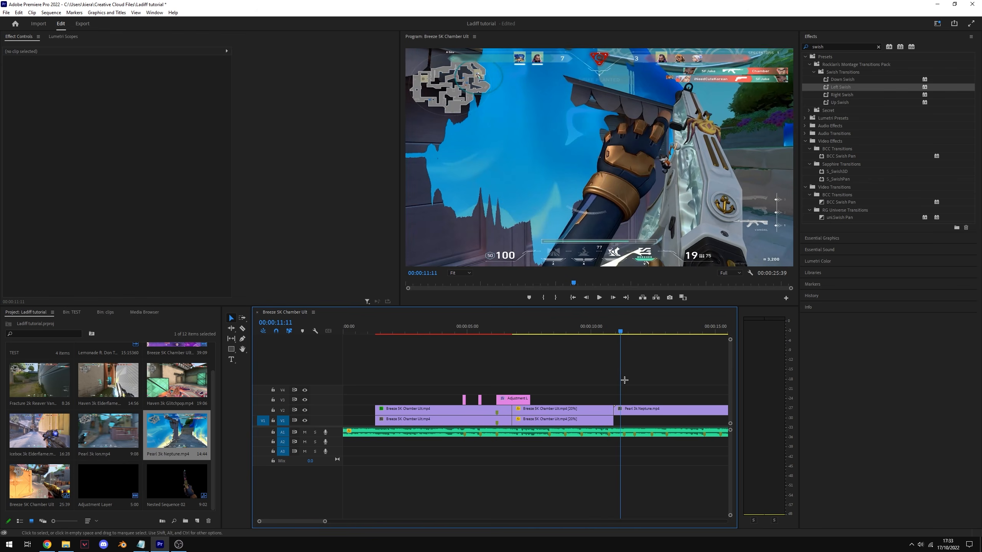
pyautogui.click(304, 432)
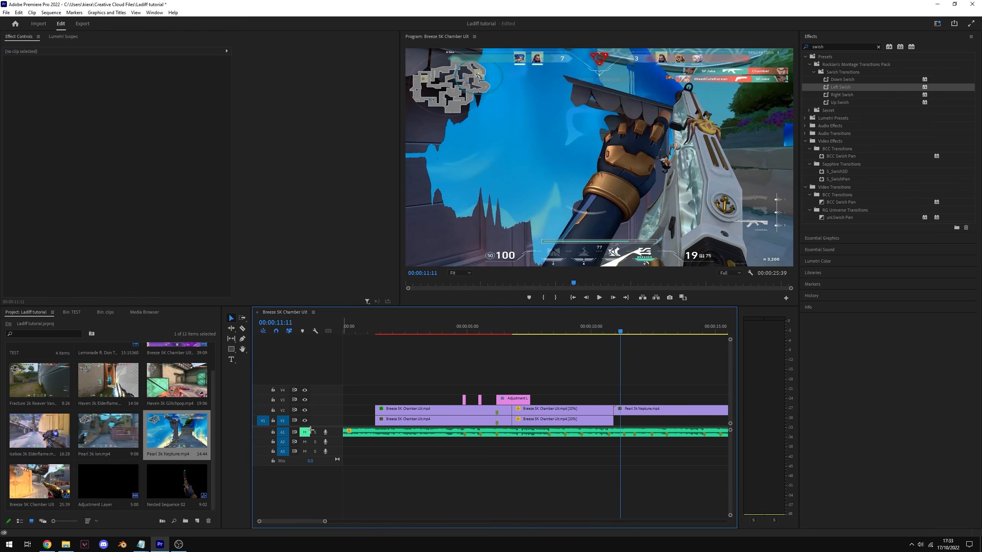
# Clear the effects search and look through the transition presets in the Montage Transitions Pack
pyautogui.click(878, 47)
pyautogui.click(804, 56)
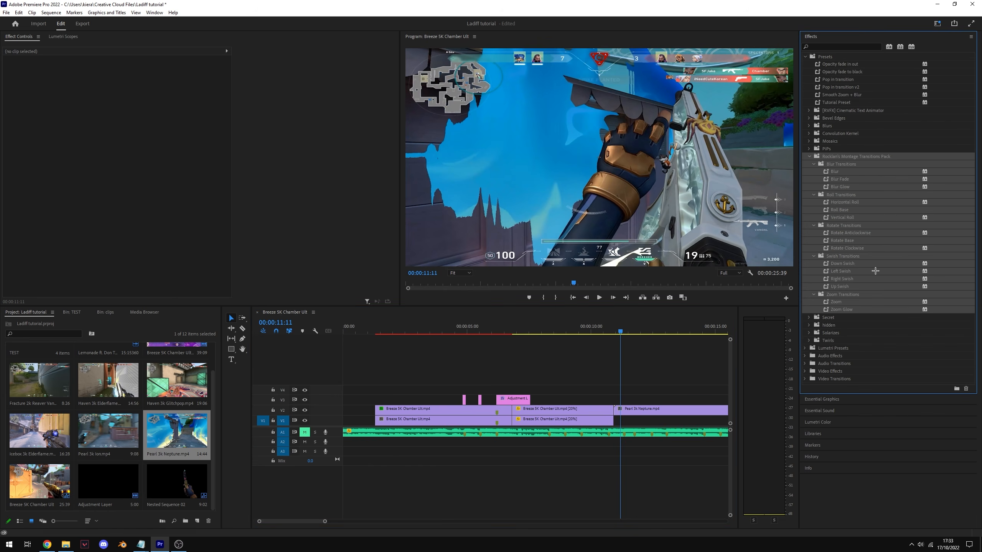
pyautogui.click(877, 233)
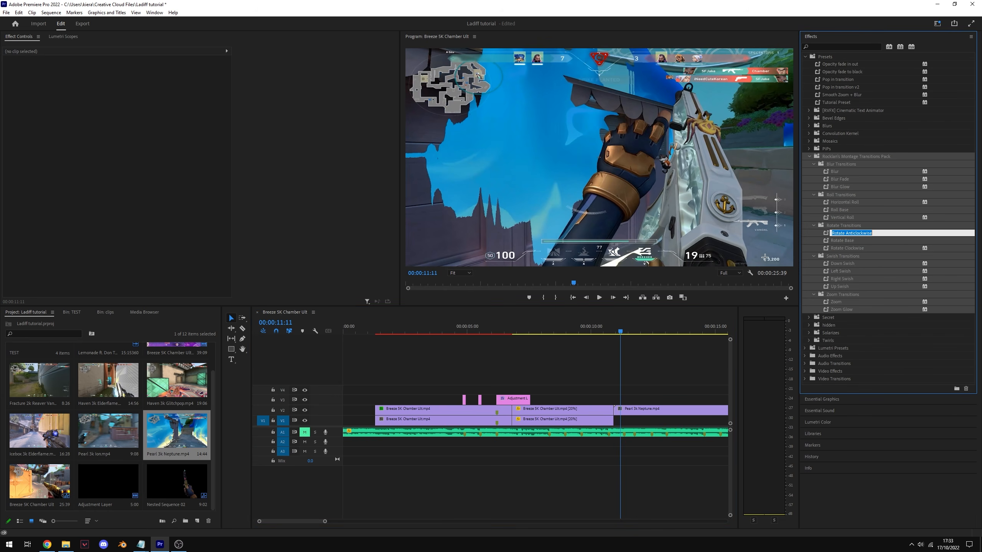
pyautogui.click(860, 371)
pyautogui.click(570, 370)
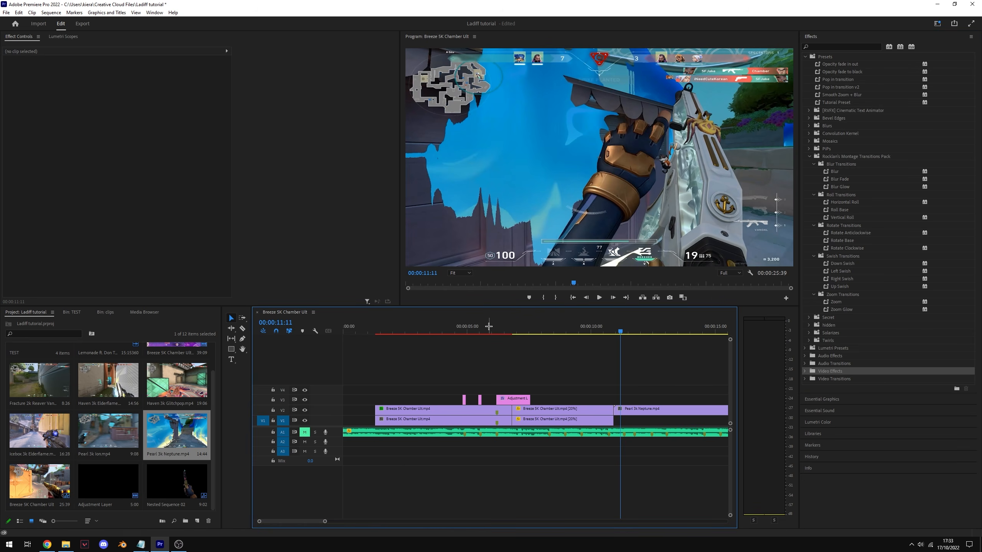